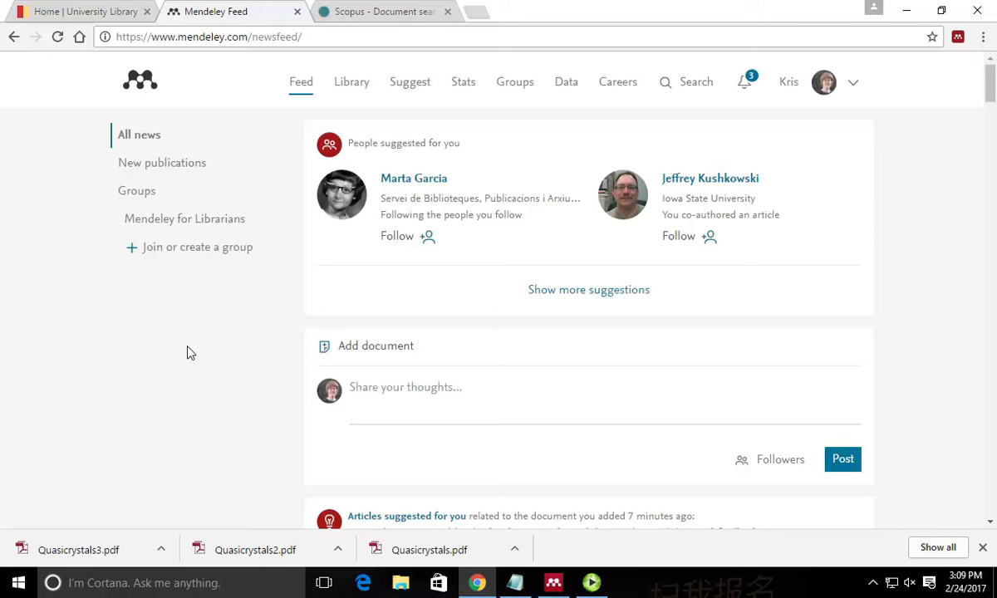
Switch from Chrome to Mendeley Desktop's All Documents library.
click(553, 584)
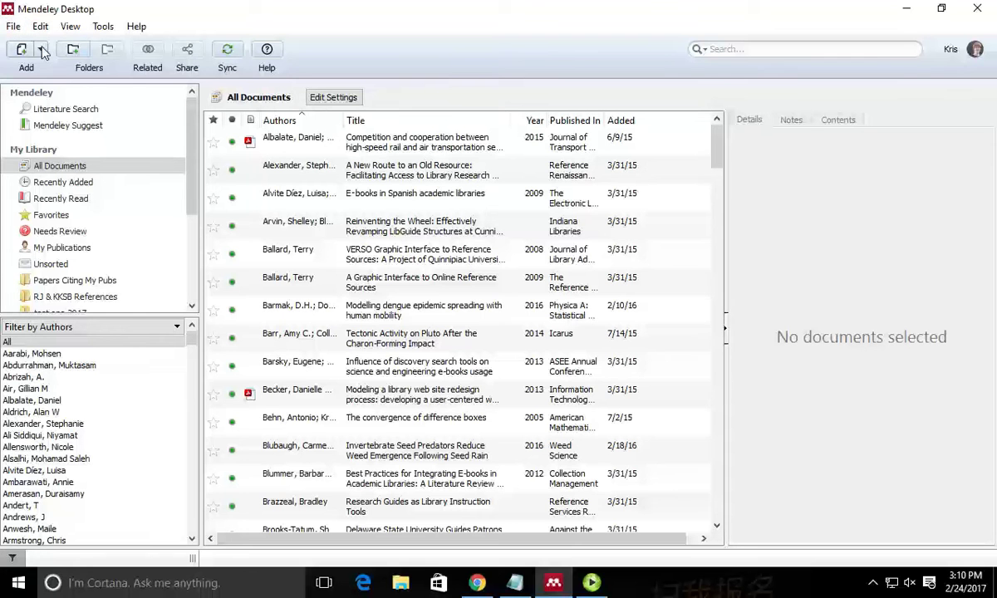
click(42, 51)
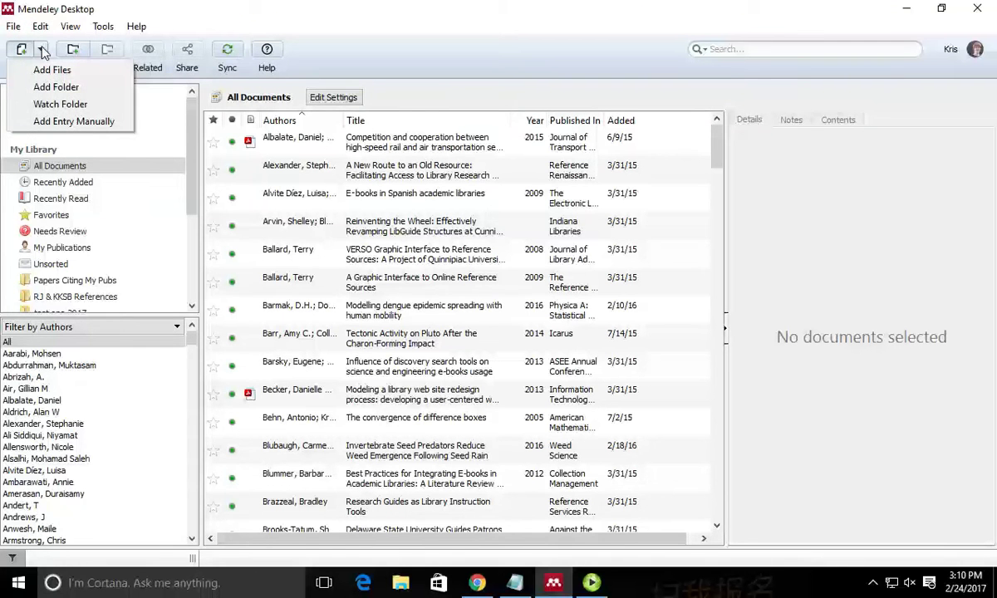
click(83, 89)
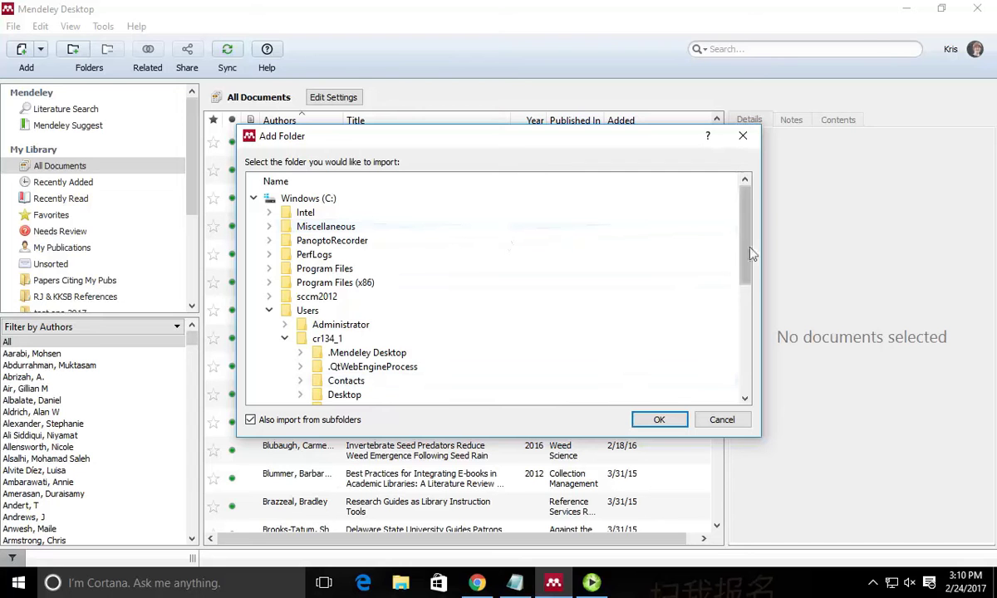
drag(752, 253, 724, 208)
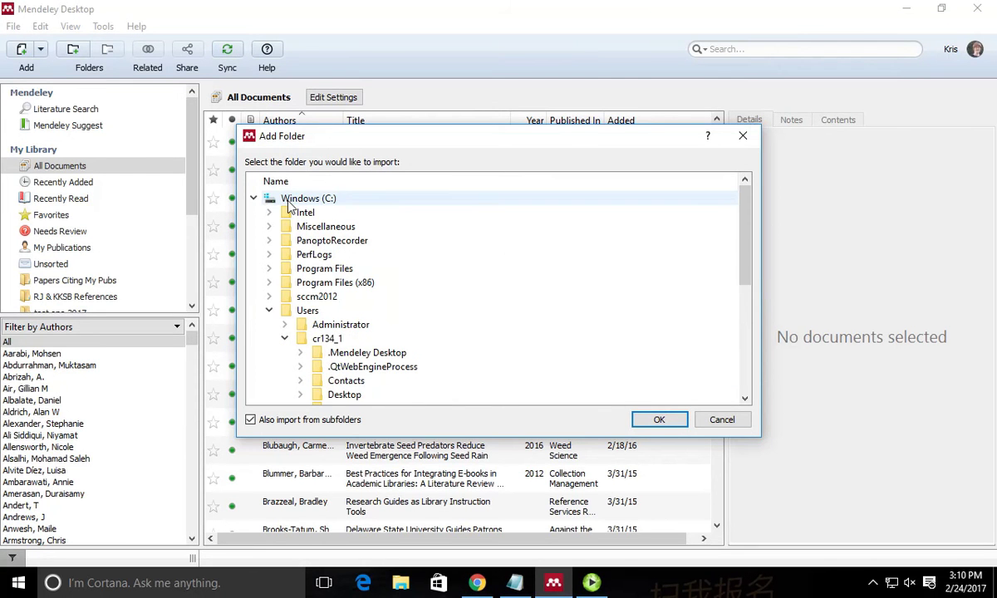
click(253, 198)
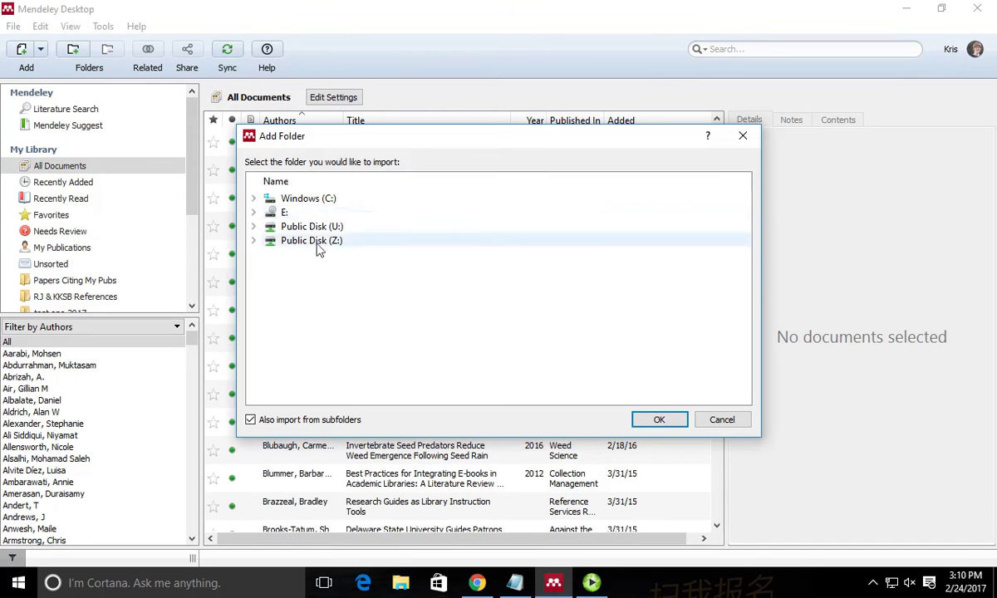
click(321, 203)
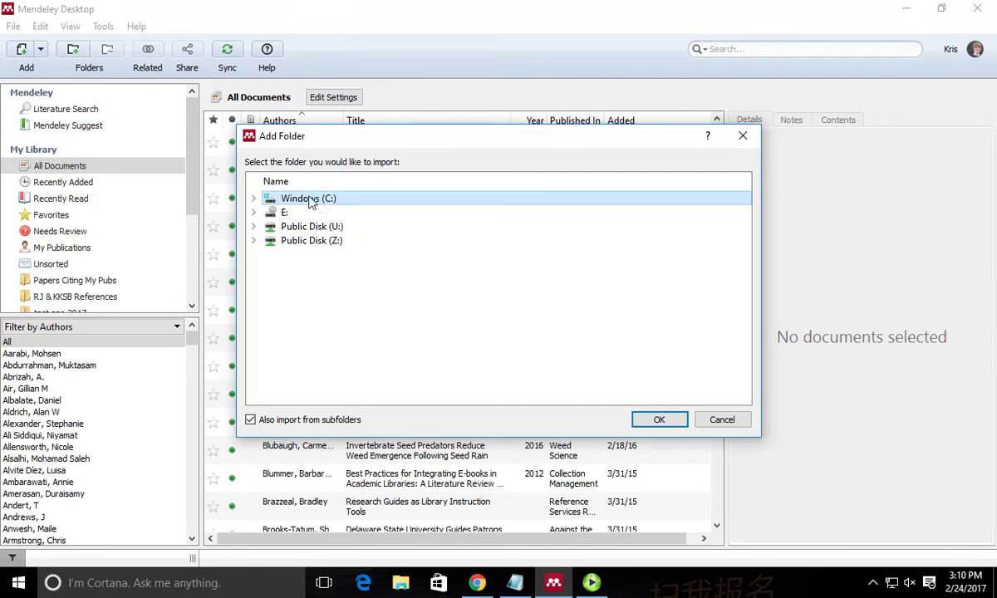
double_click(315, 201)
scroll(460, 319, down, 6)
scroll(463, 320, up, 5)
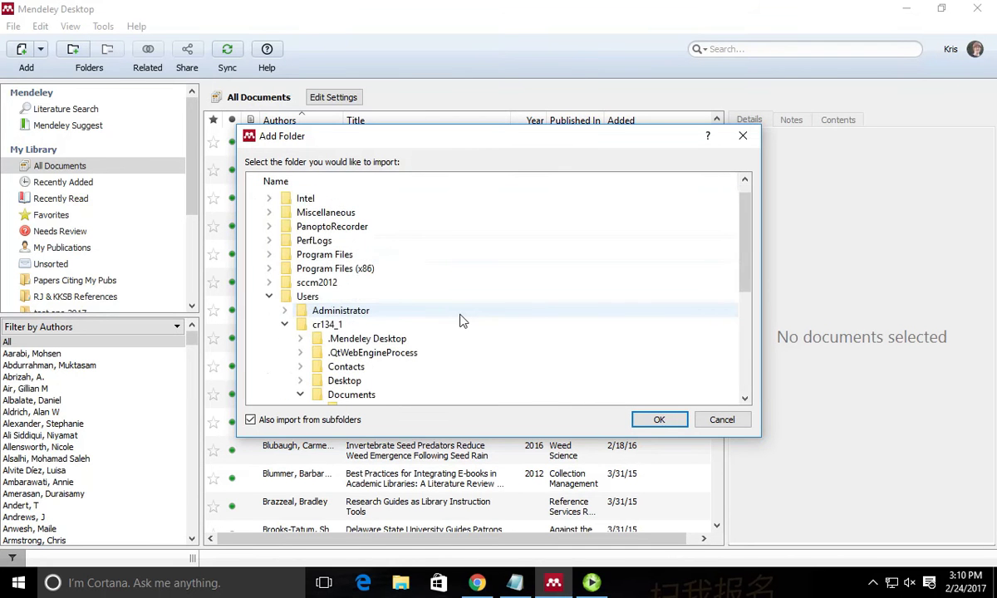
drag(745, 263, 736, 380)
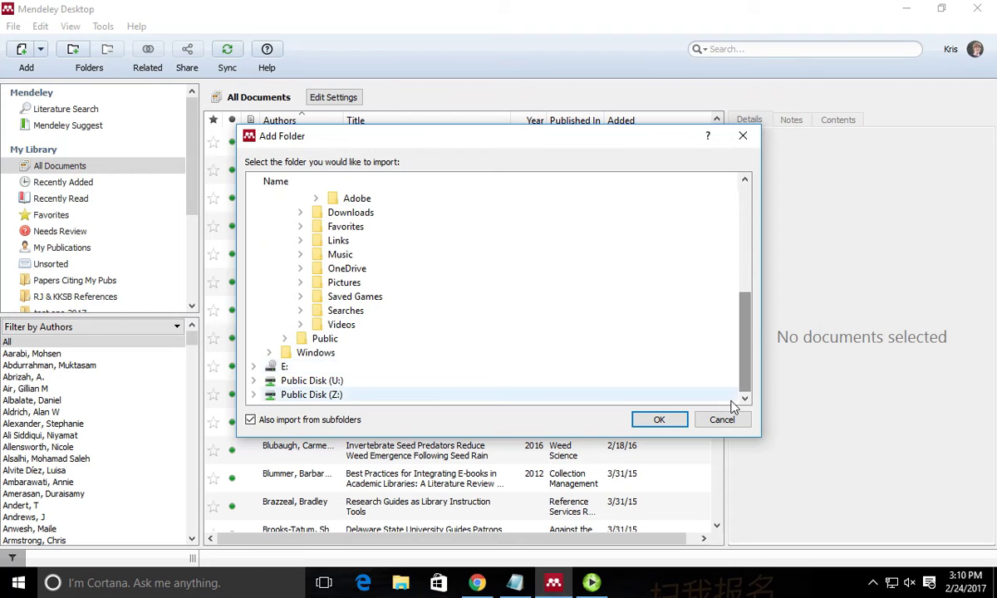
scroll(731, 402, up, 6)
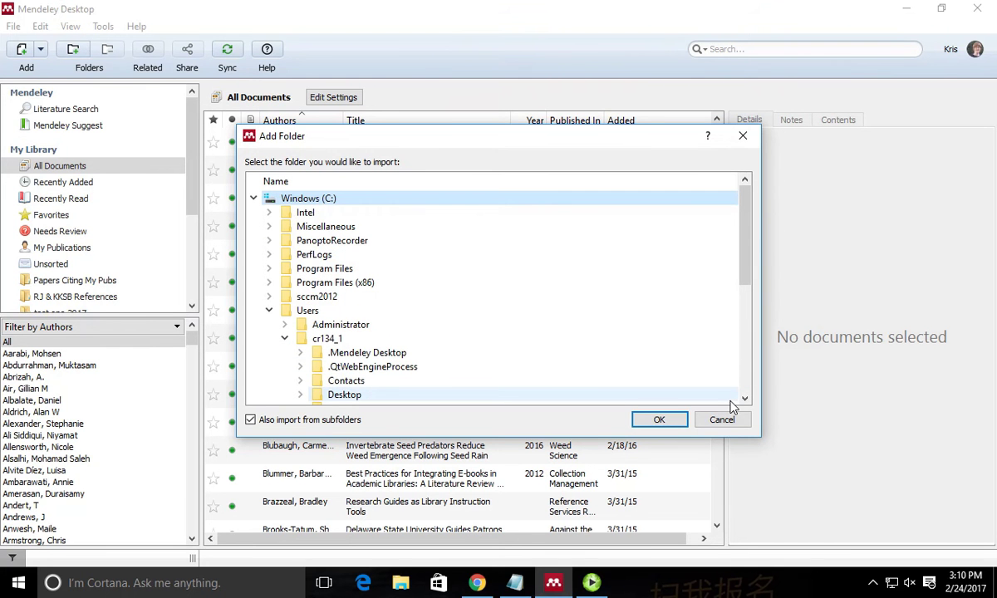
scroll(445, 291, down, 6)
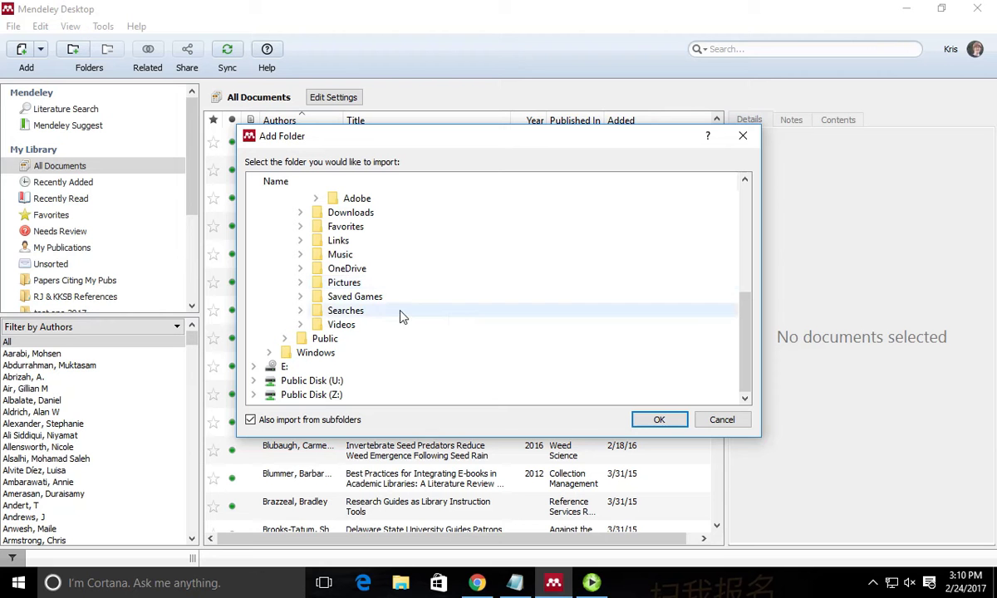
click(378, 310)
double_click(315, 311)
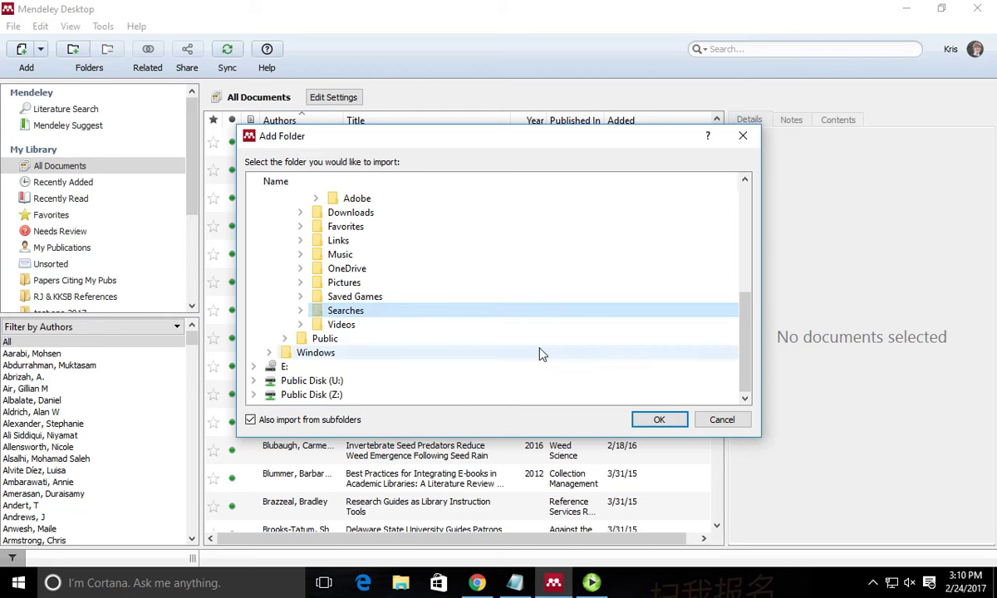
double_click(306, 382)
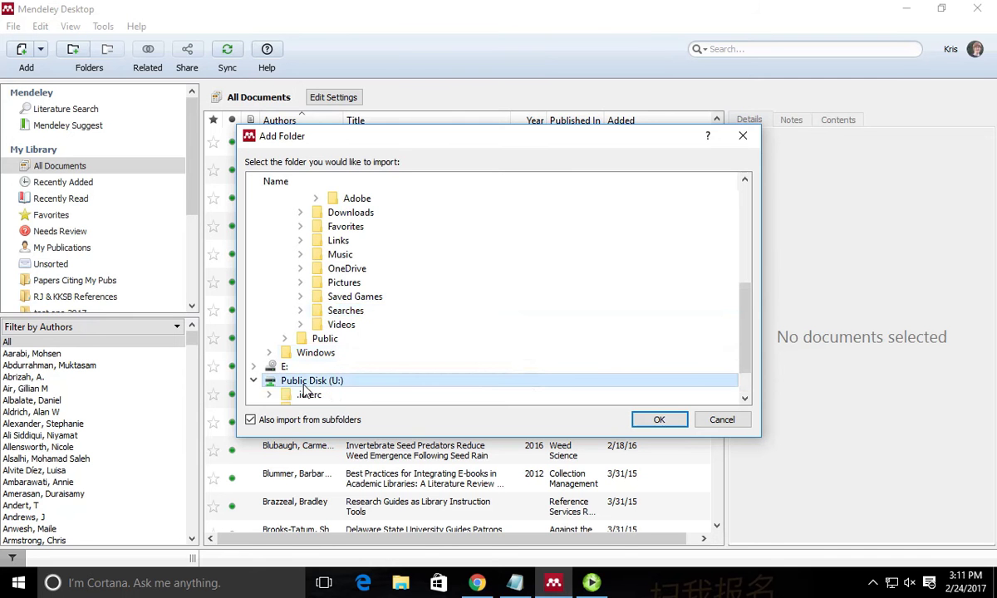
scroll(383, 378, down, 1)
double_click(342, 395)
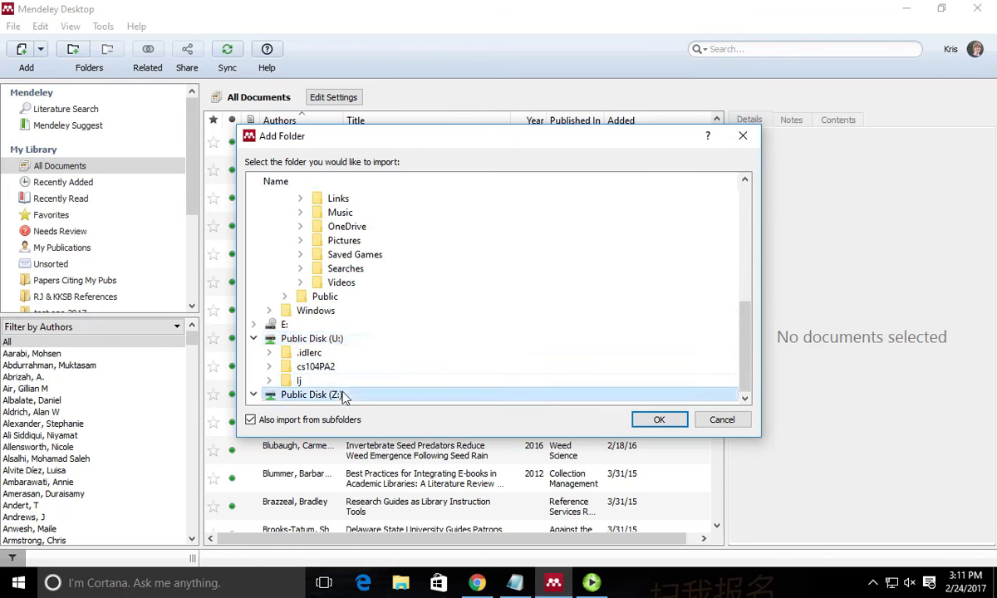
scroll(374, 356, down, 5)
scroll(375, 357, up, 15)
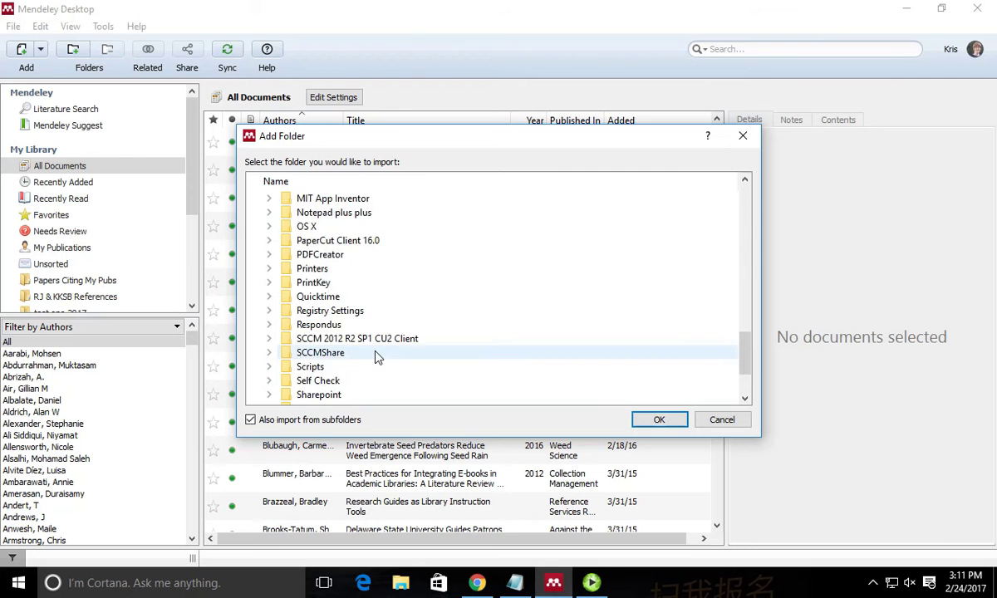
scroll(378, 324, down, 6)
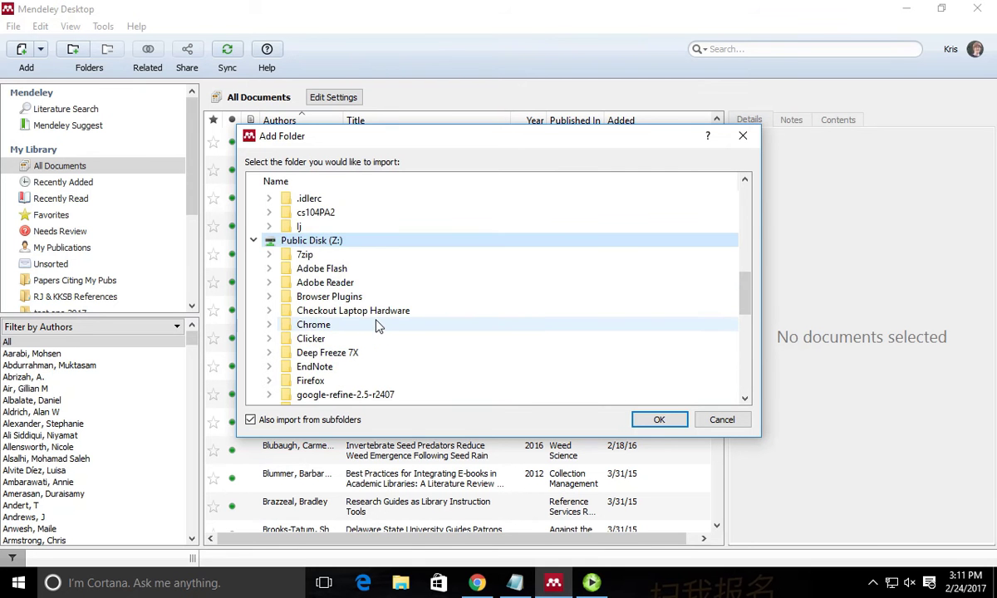
scroll(375, 326, up, 2)
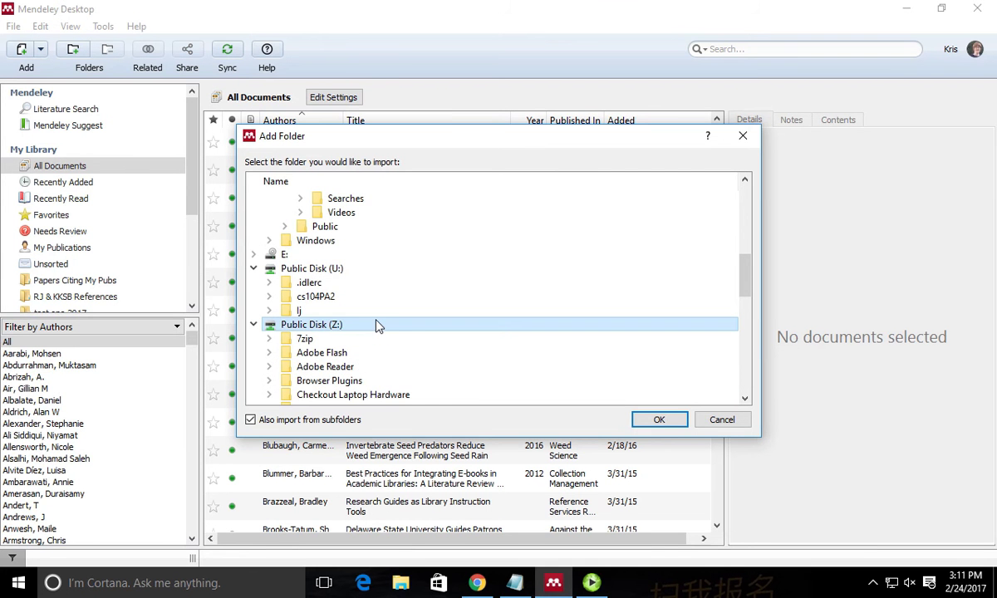
click(331, 255)
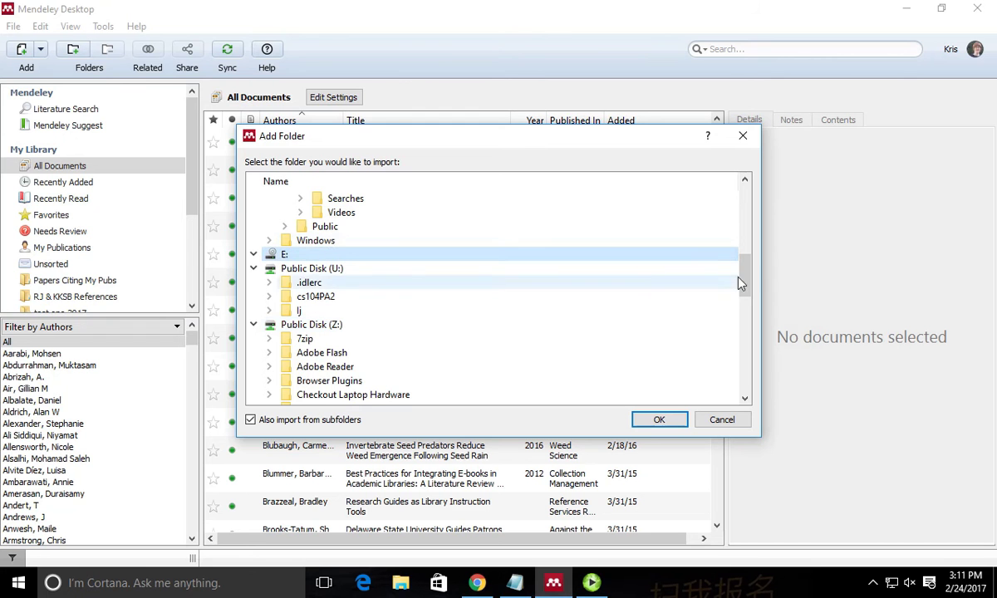
drag(741, 284, 691, 181)
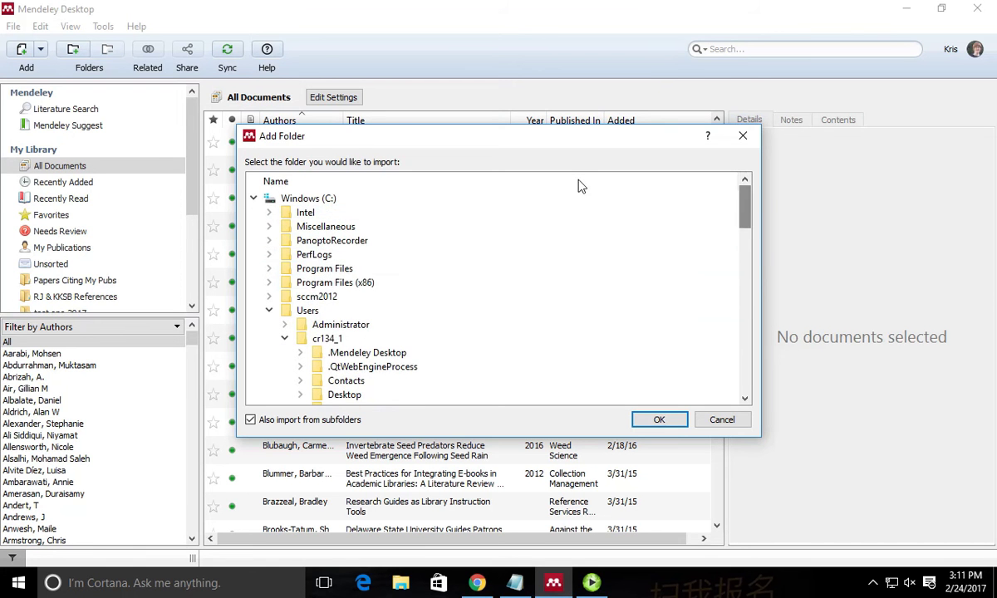
double_click(288, 229)
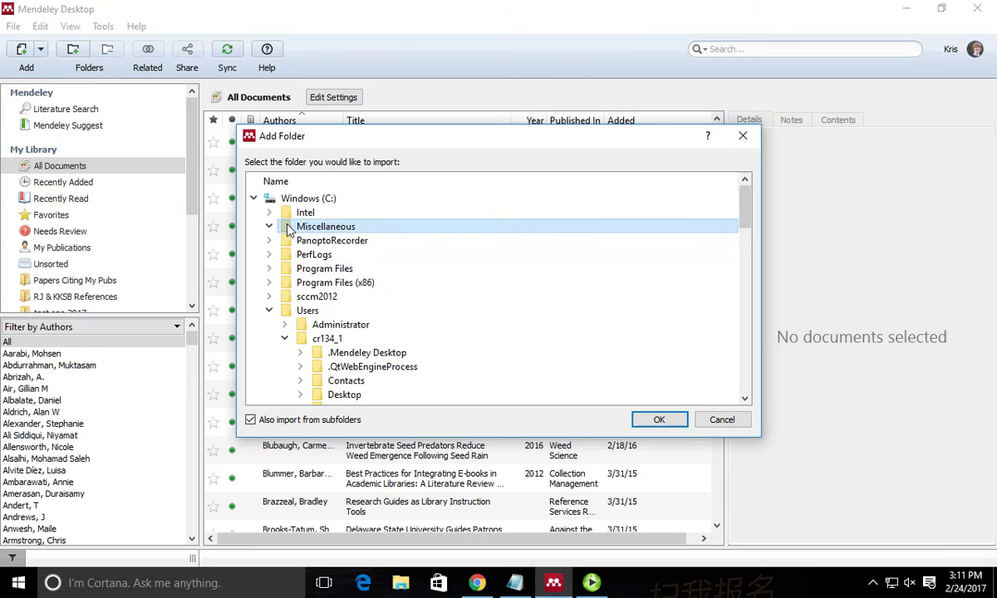
click(255, 199)
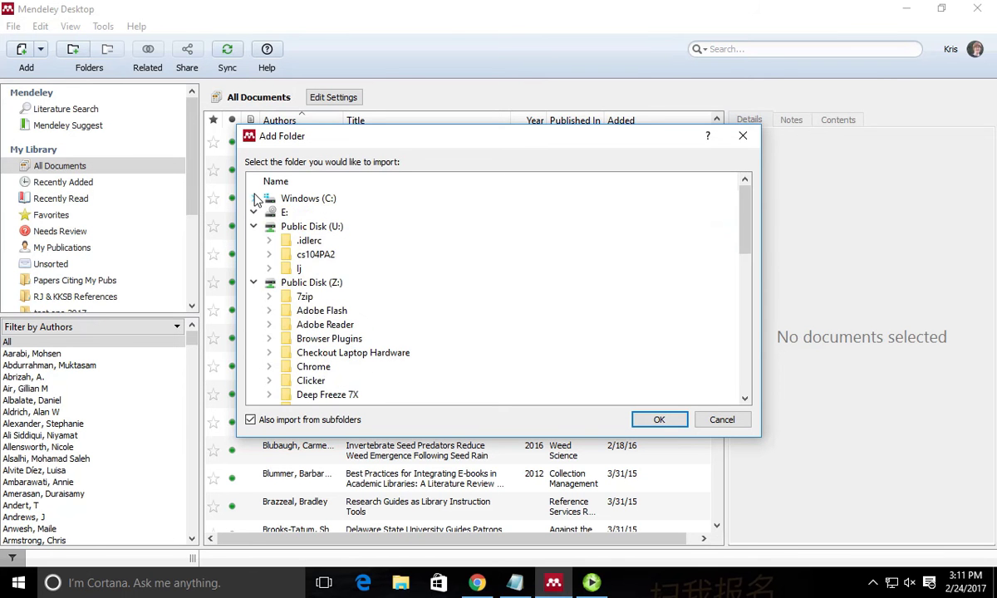
click(256, 199)
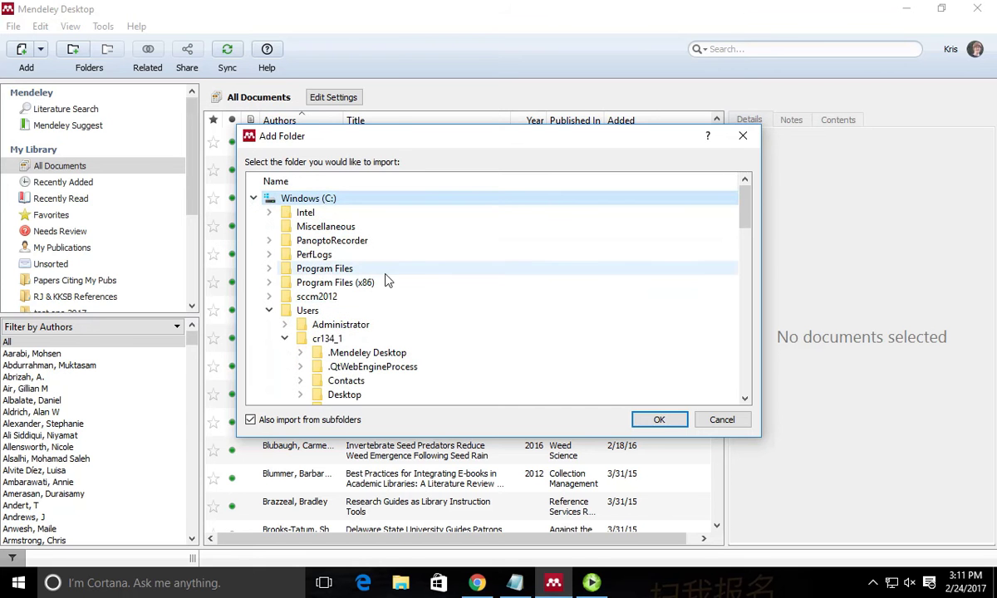
double_click(334, 283)
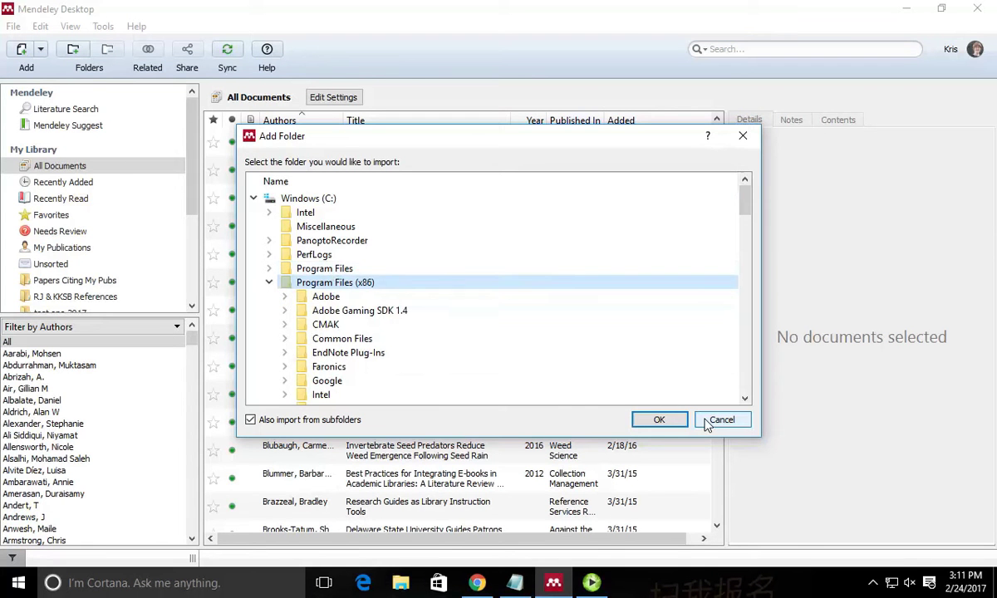
click(707, 422)
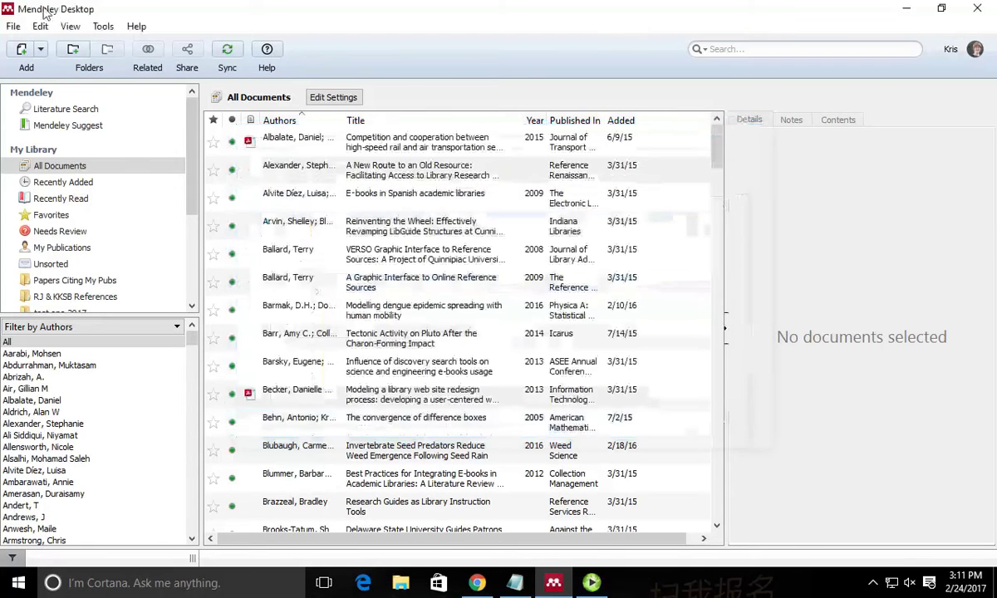
Start adding files and browse to the Mendeley Demo folder on the Desktop.
click(40, 53)
click(59, 84)
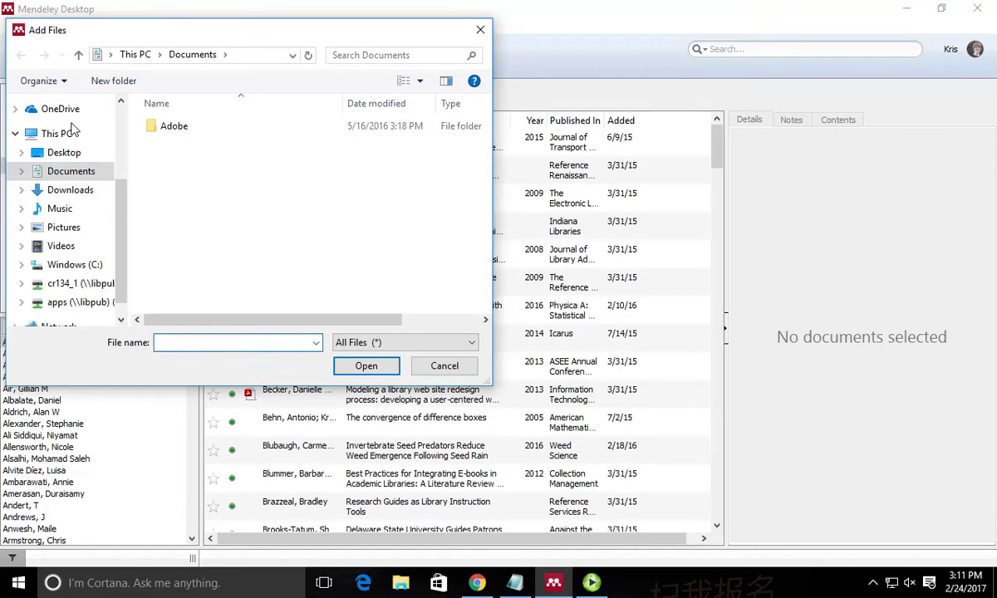
click(86, 158)
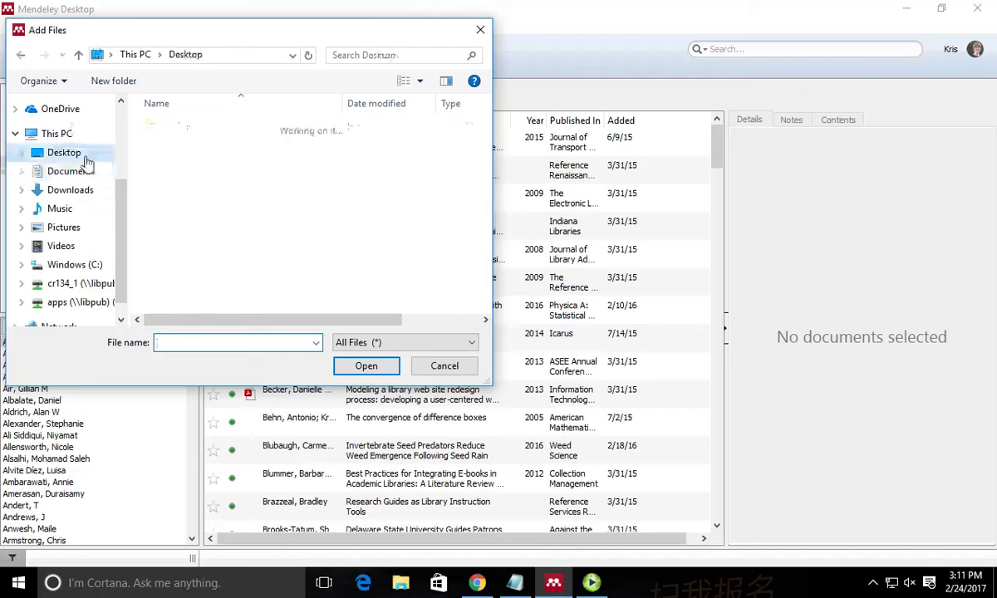
double_click(194, 126)
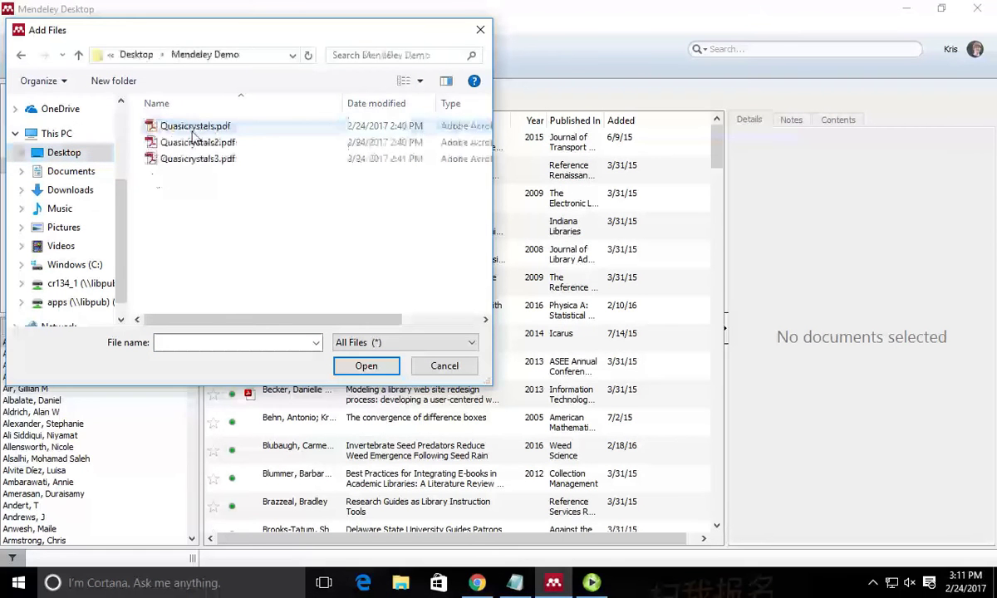
click(189, 127)
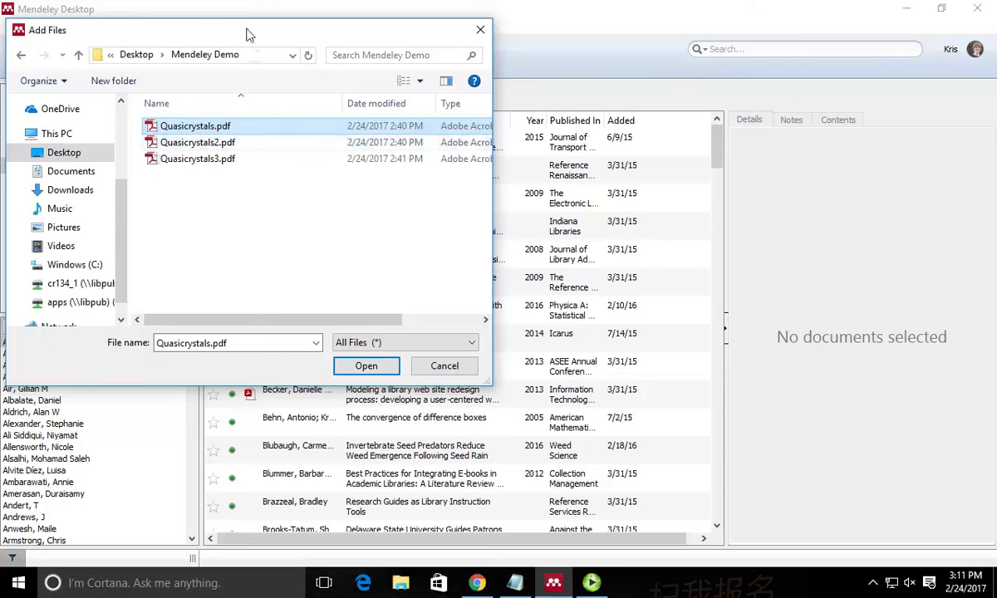
drag(247, 30, 327, 45)
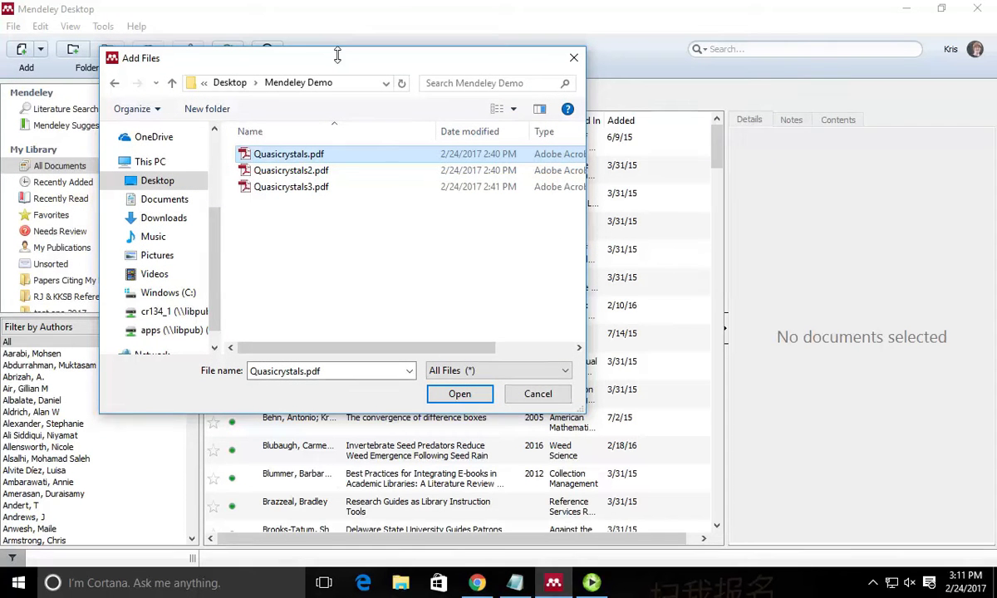
Import Quasicrystals2.pdf and Quasicrystals3.pdf together and view Recently Added.
click(327, 170)
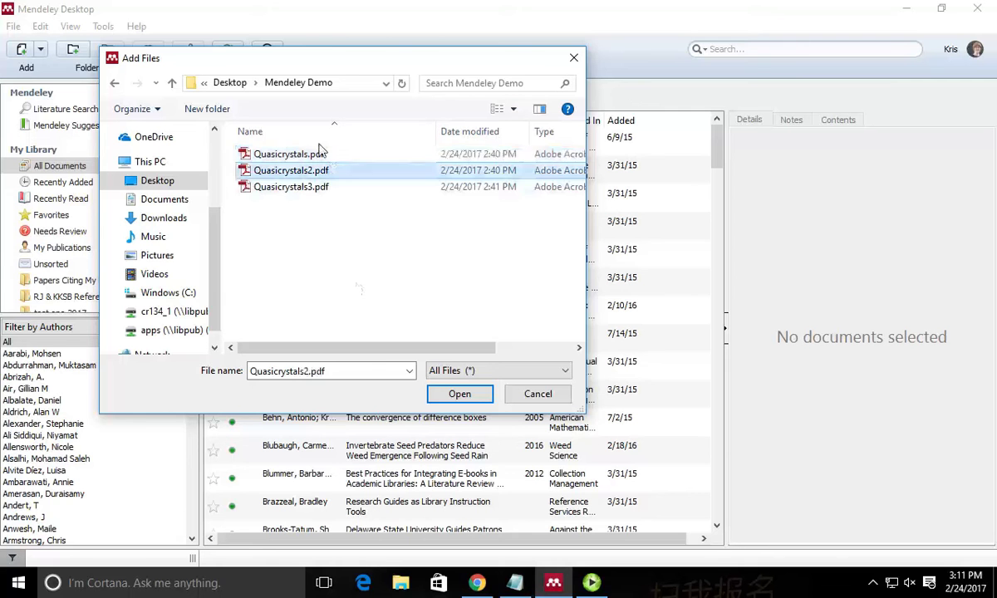
shift+click(322, 154)
shift+click(325, 187)
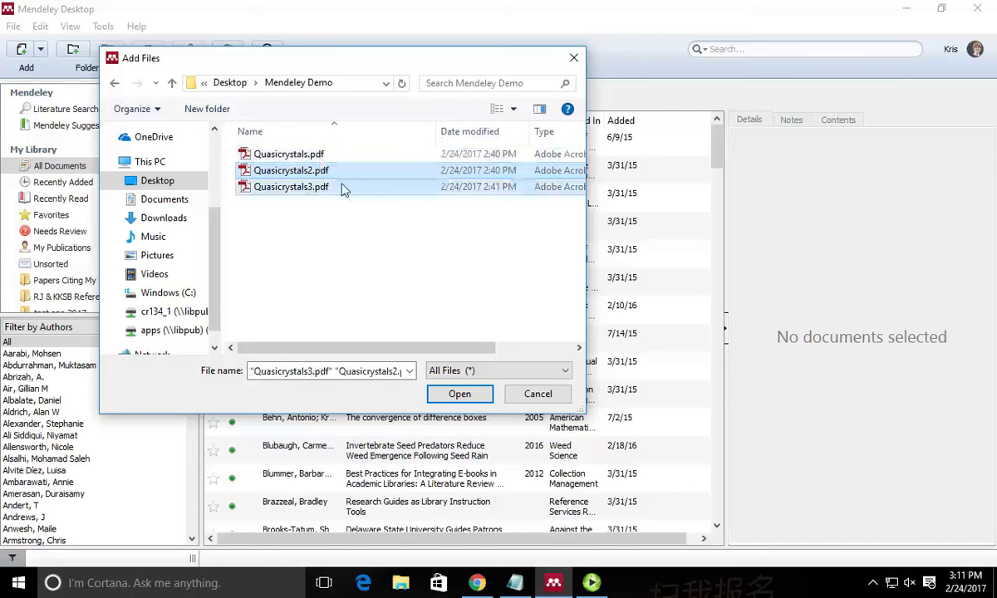
shift+click(336, 154)
shift+click(329, 187)
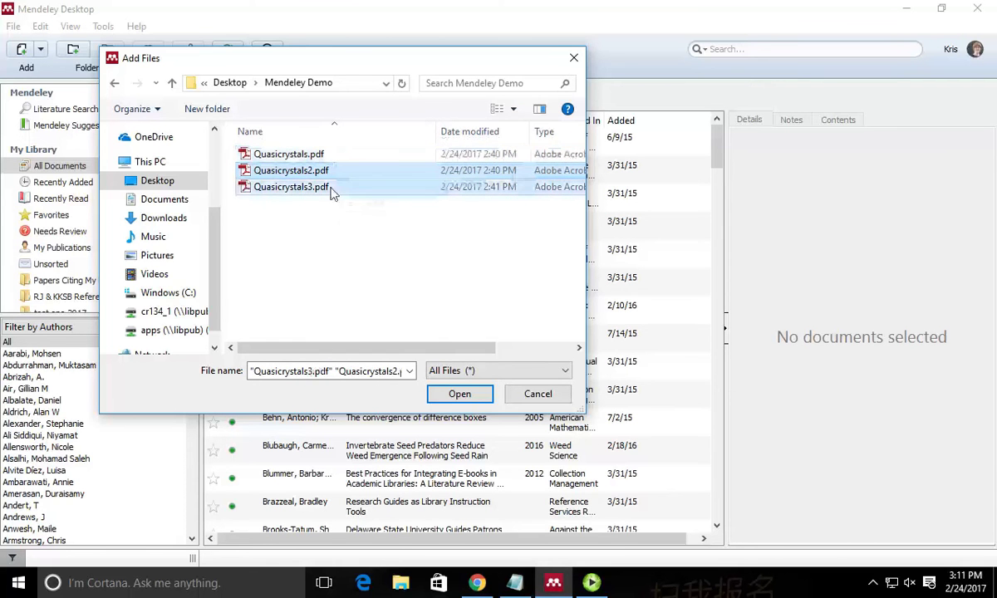
click(460, 394)
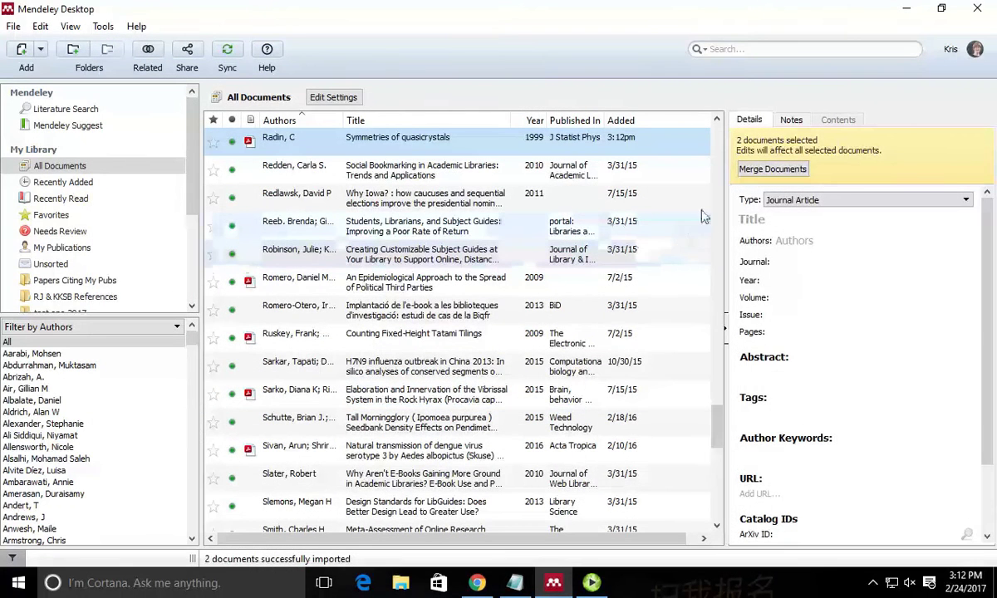
click(58, 183)
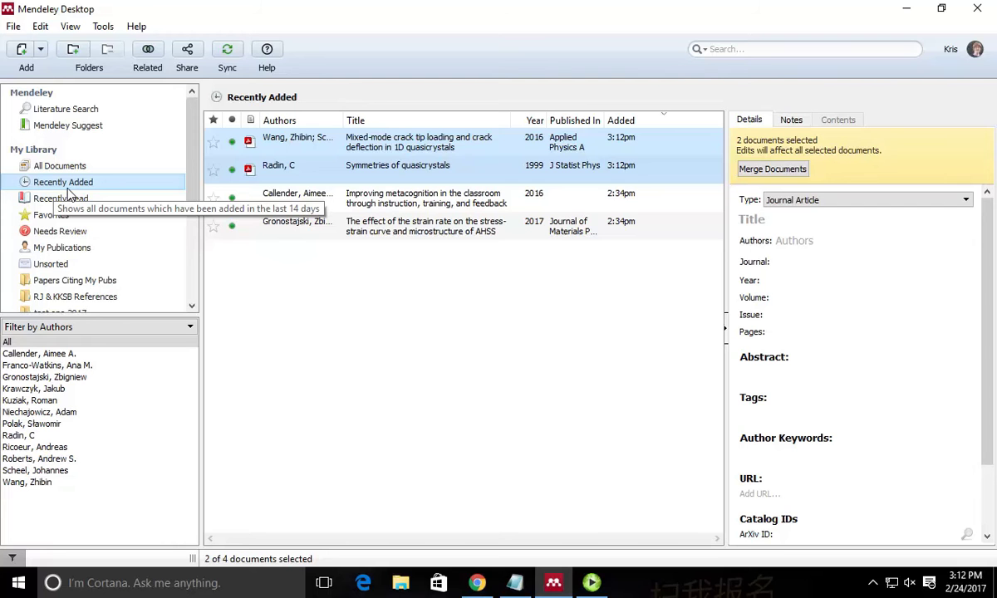
right_click(316, 343)
click(407, 145)
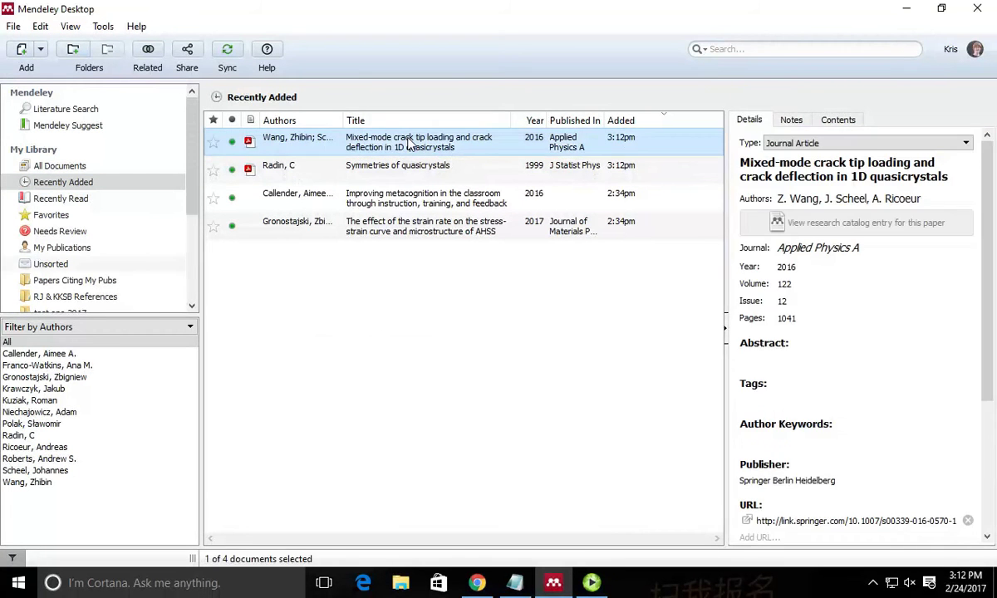
double_click(407, 145)
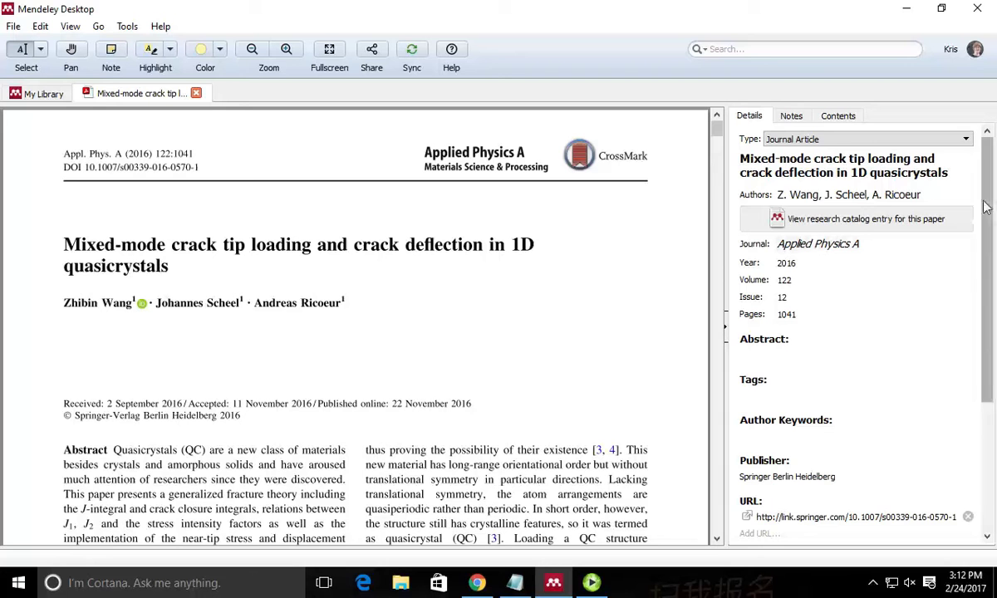
scroll(985, 274, down, 3)
scroll(985, 274, down, 3)
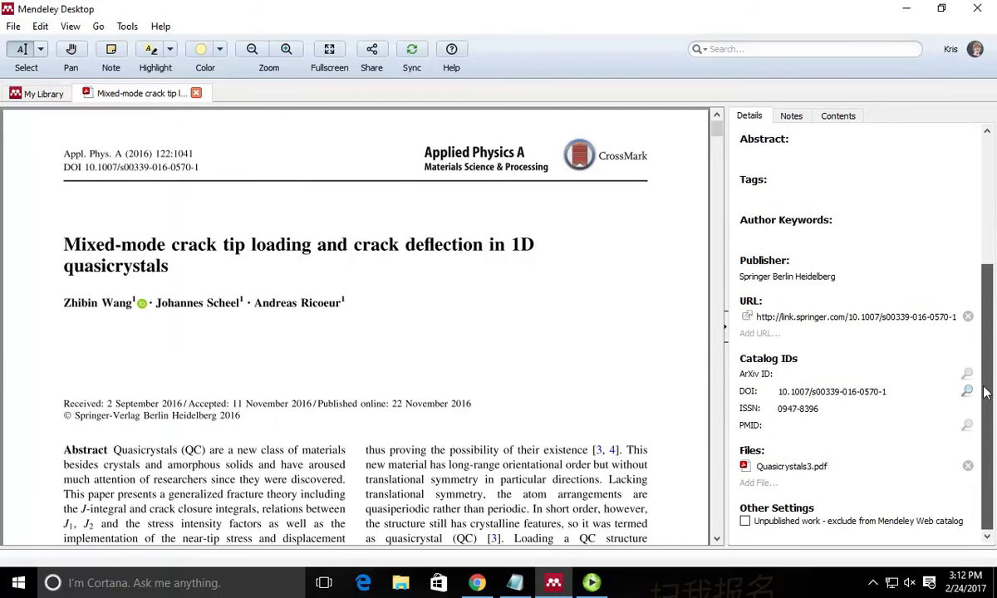
scroll(927, 349, up, 6)
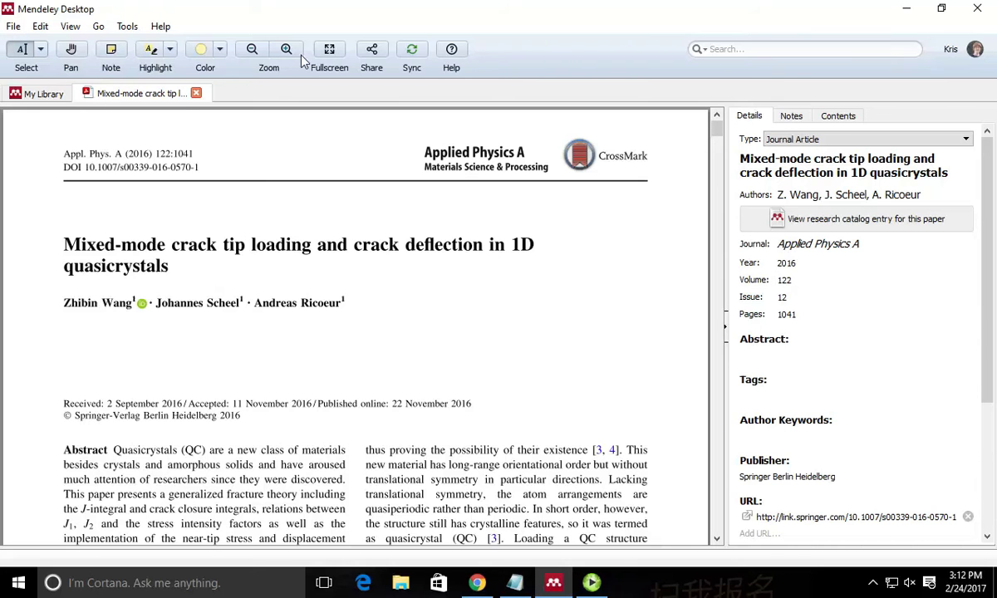
click(196, 94)
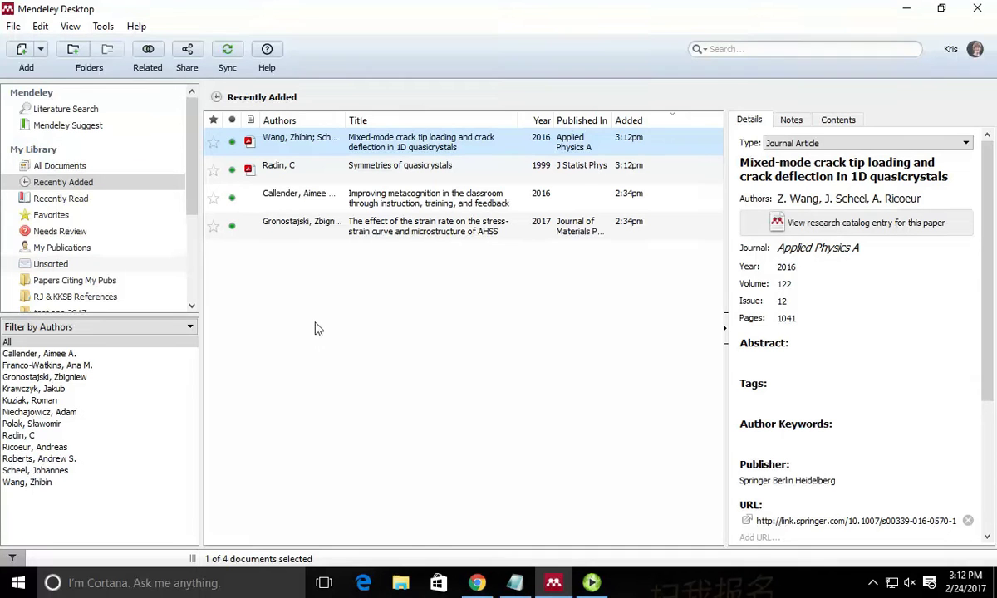
click(42, 52)
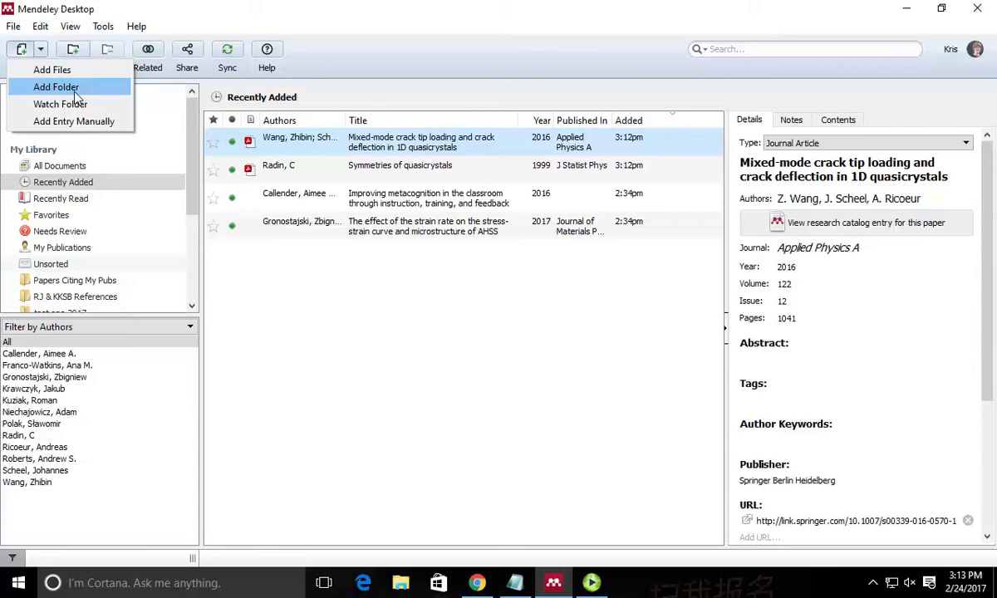
click(13, 26)
click(40, 26)
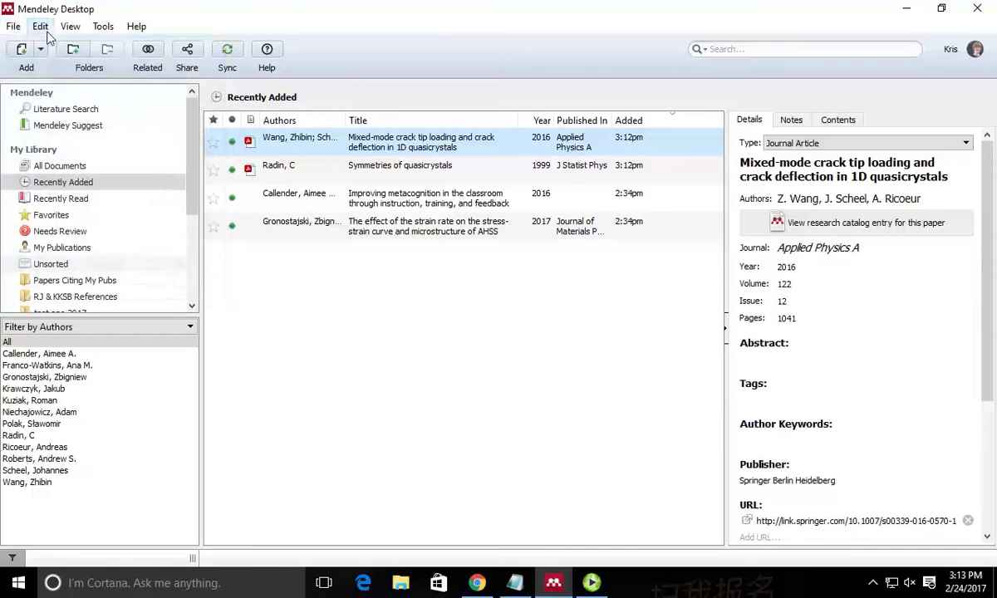
click(40, 26)
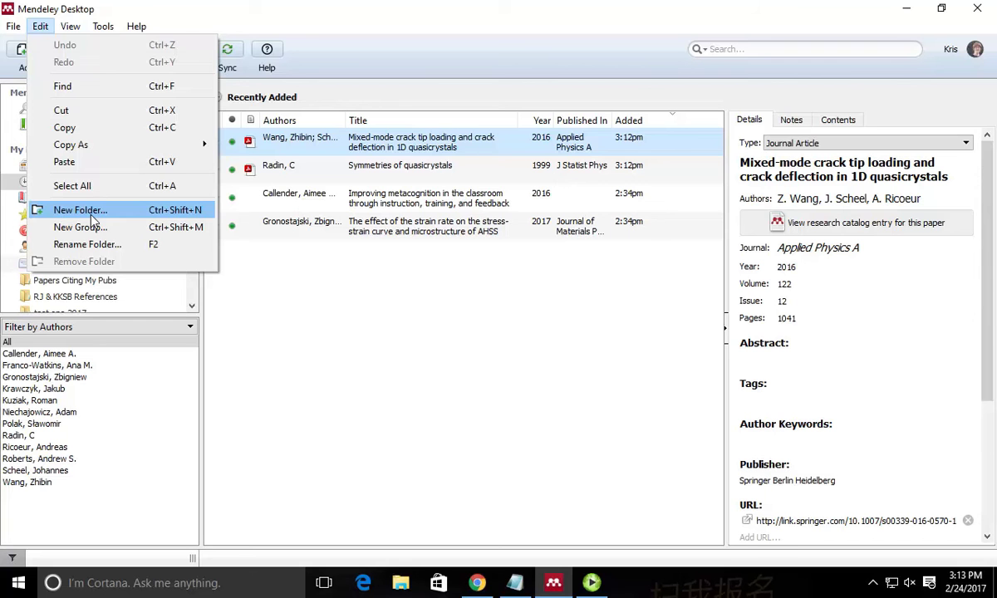
click(282, 13)
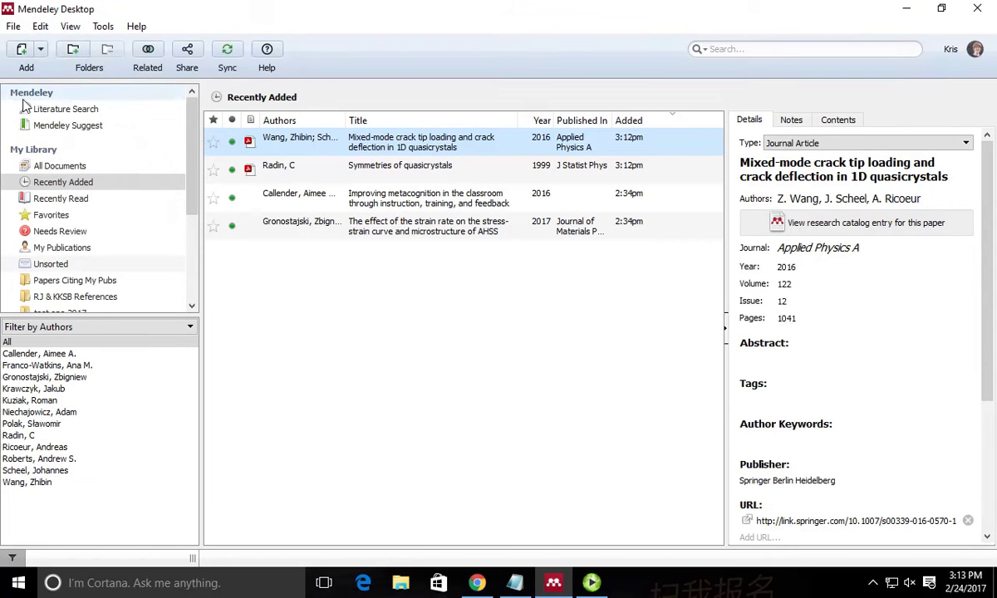
click(40, 49)
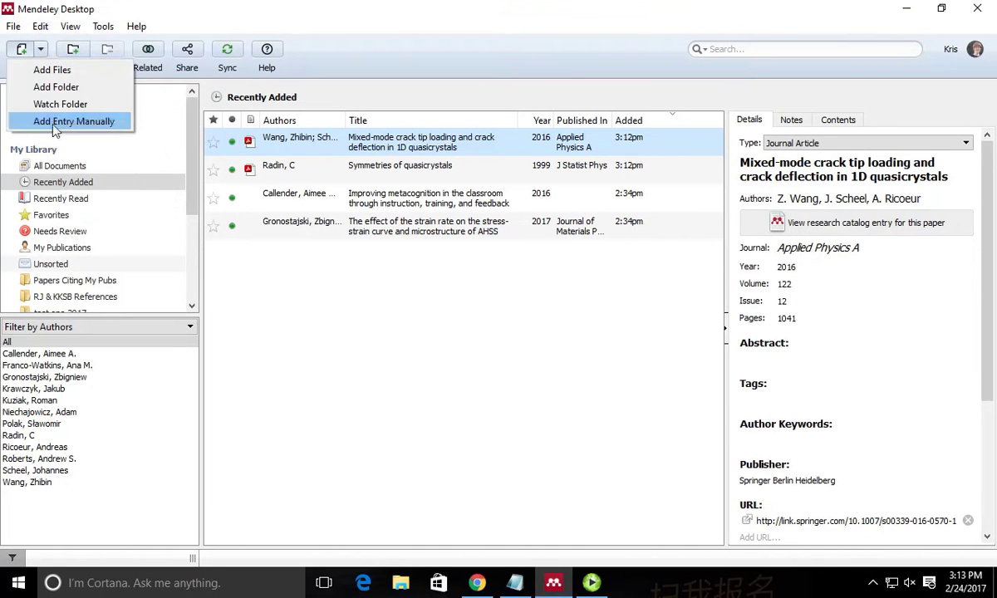
Open a blank manually entered Journal Article form and step through its Authors, Year and Pages fields.
click(53, 125)
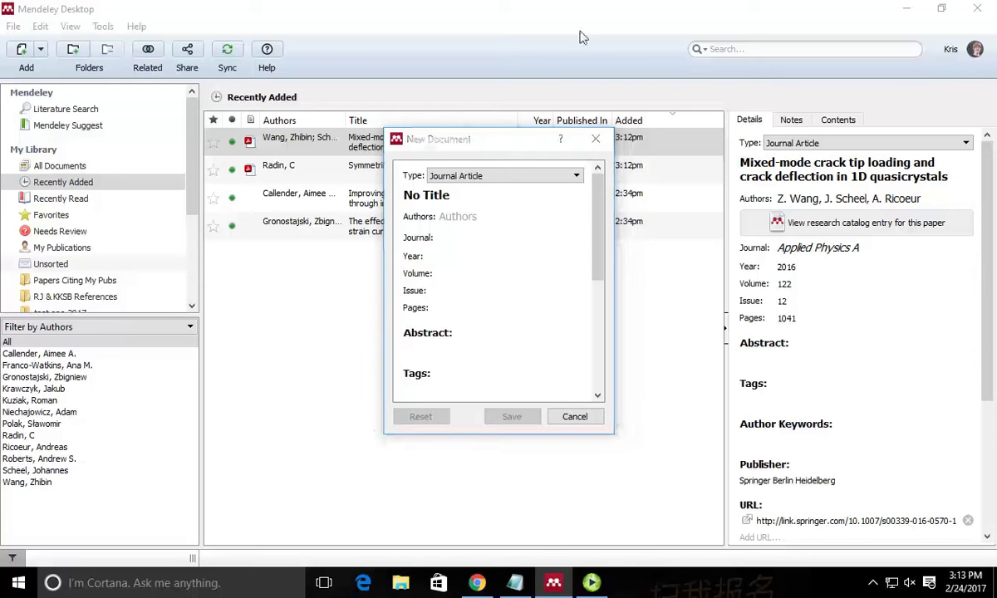
click(485, 219)
click(472, 257)
click(482, 308)
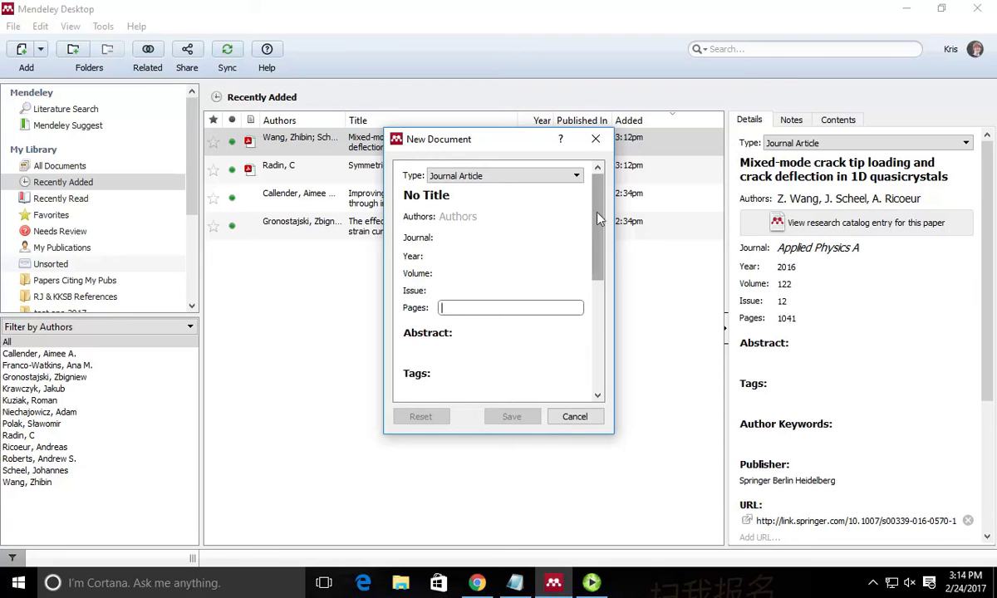
drag(596, 221, 582, 359)
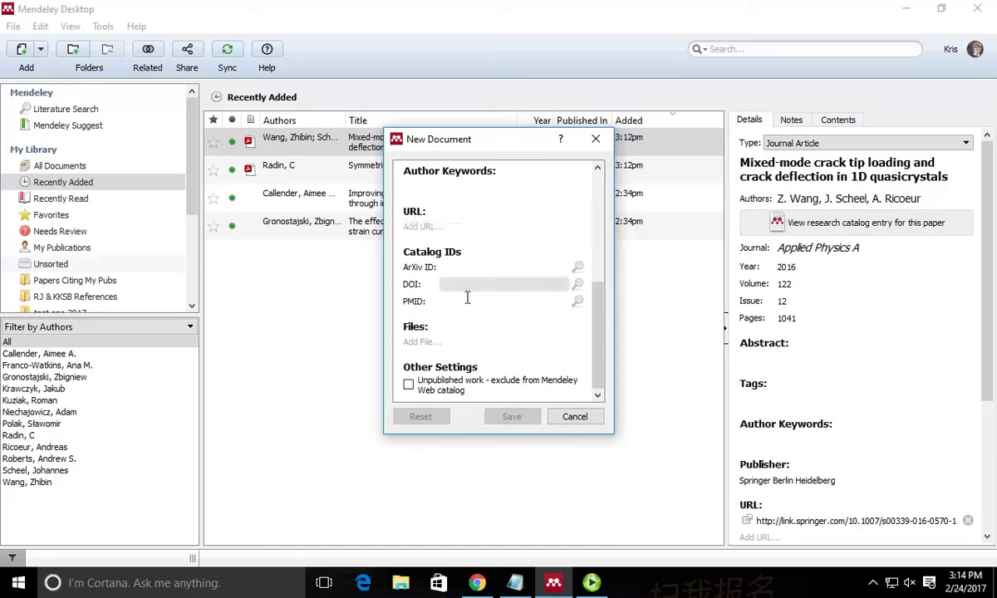
click(515, 588)
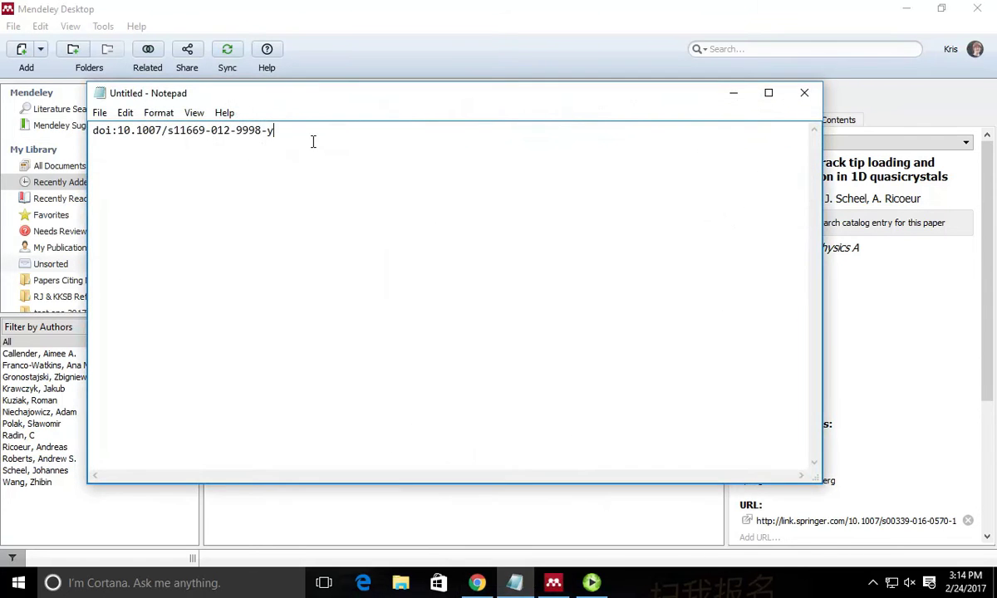
drag(281, 131, 76, 124)
key(ctrl+c)
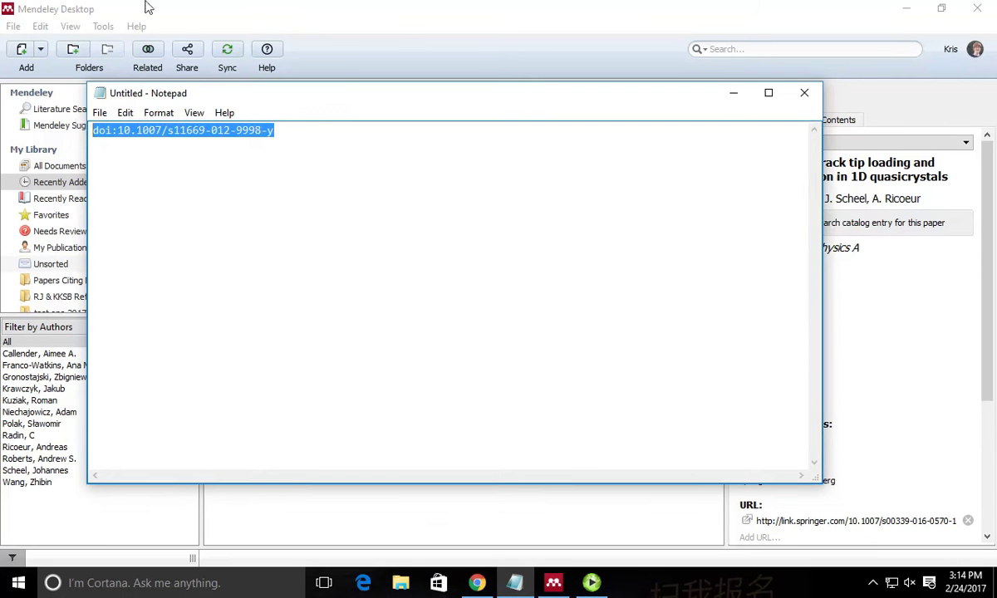
click(413, 43)
click(460, 289)
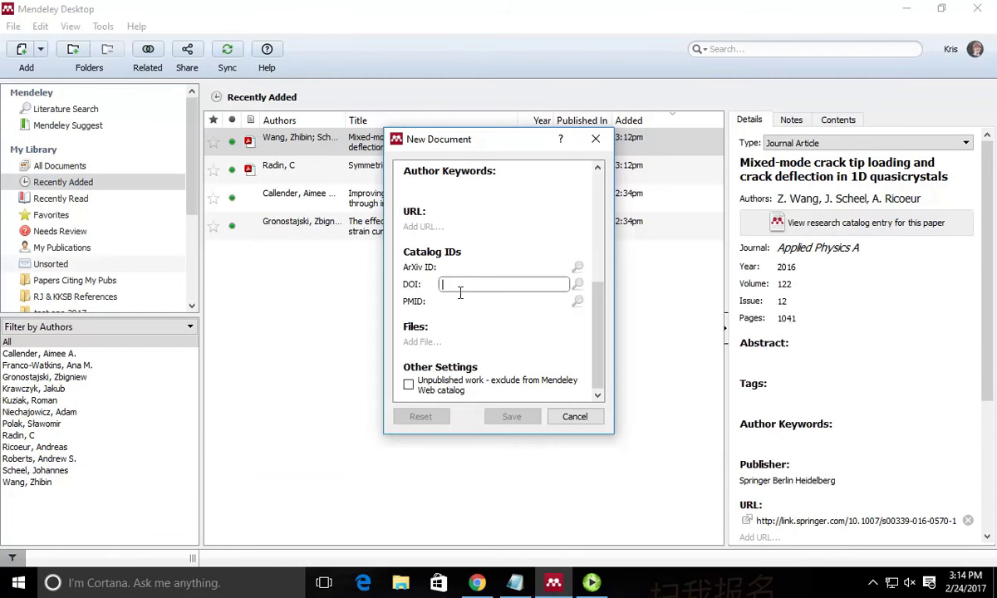
Paste the DOI, save the entry, and look it up to fill in 'A Warm Welcome to Quasicrystals'.
key(ctrl+v)
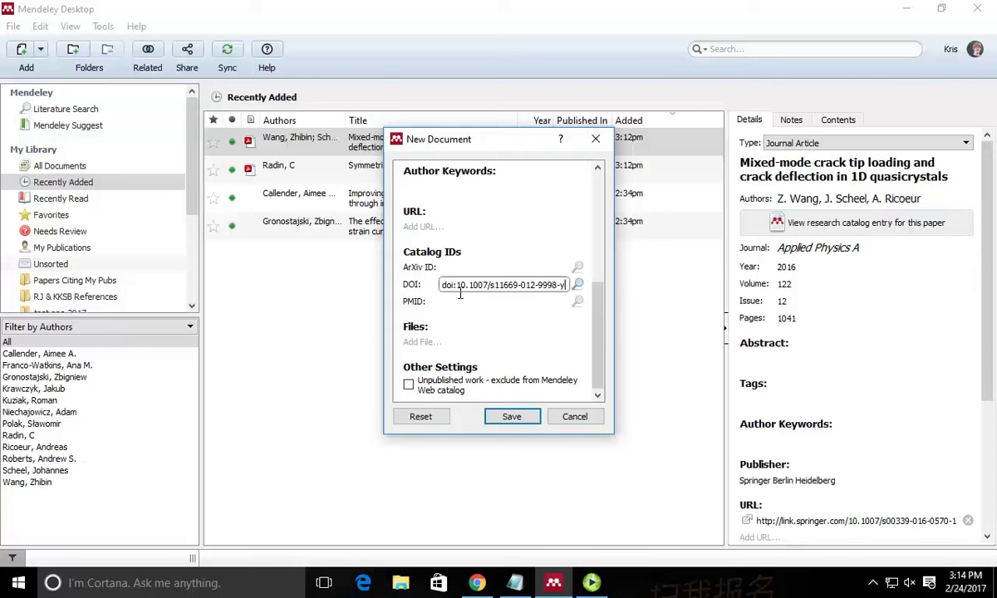
click(522, 418)
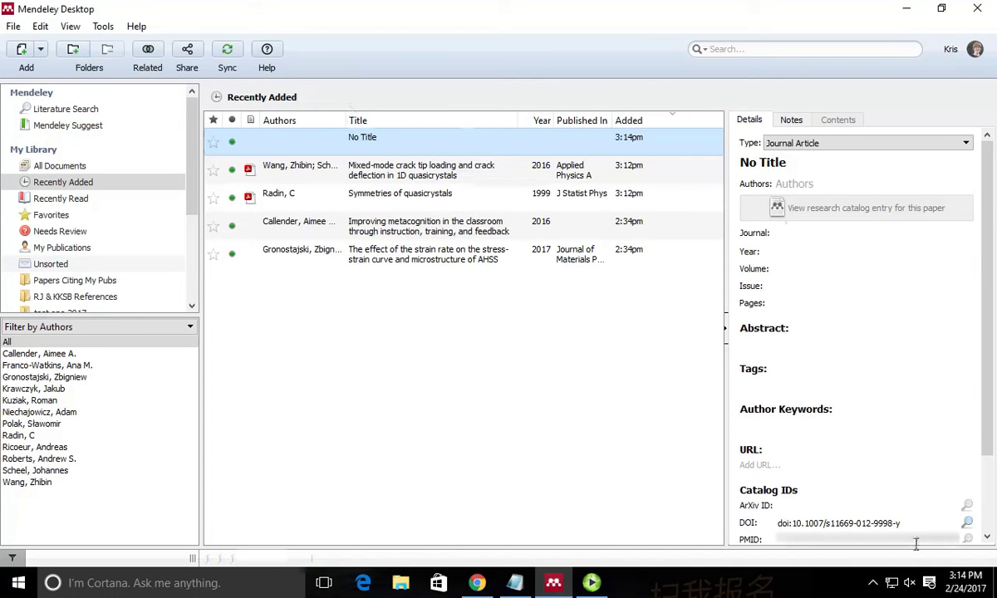
click(967, 522)
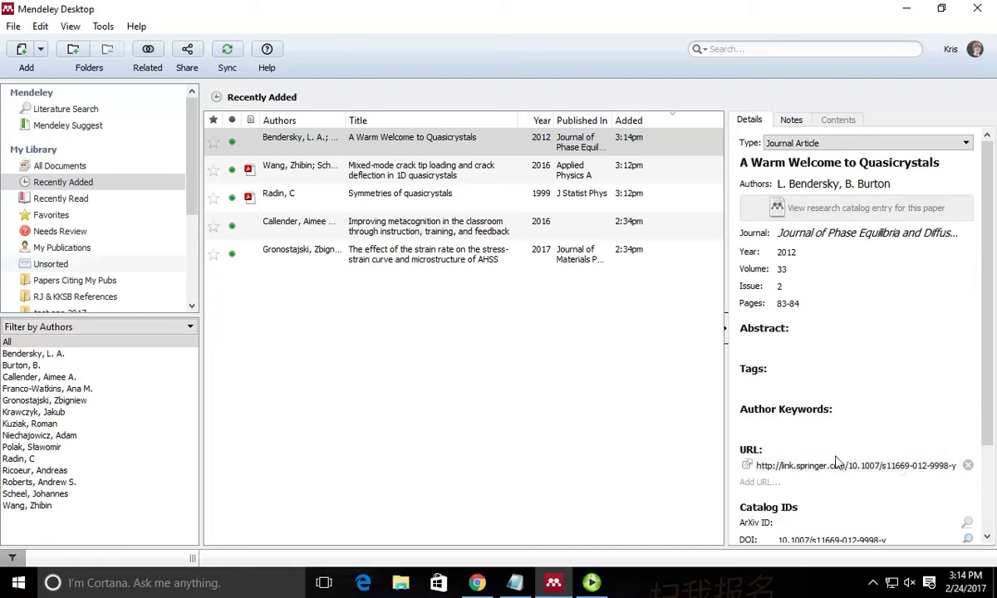
Select the Springer URL in the 'A Warm Welcome to Quasicrystals' details, then return to Chrome.
click(469, 136)
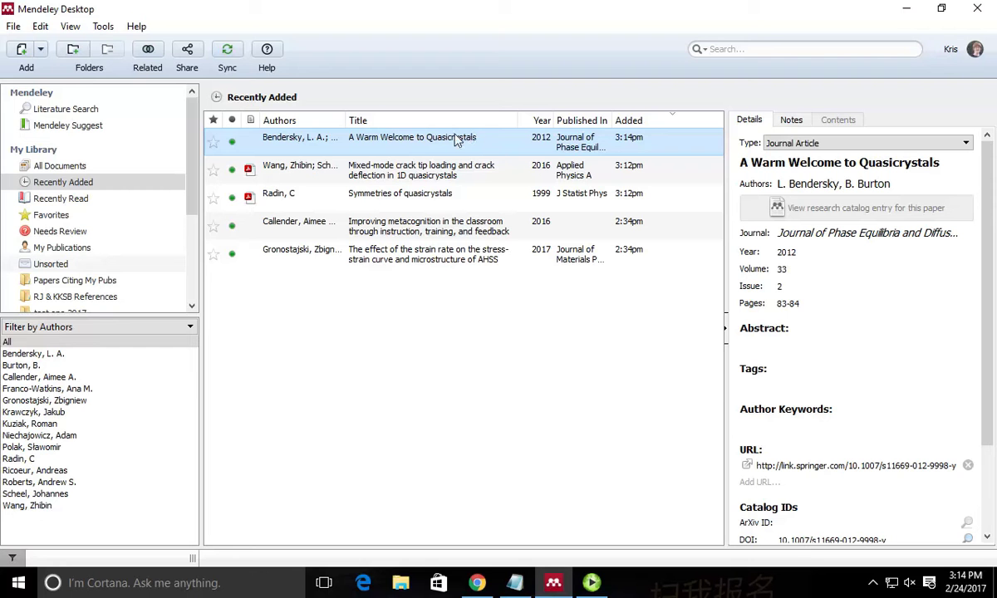
scroll(875, 289, down, 2)
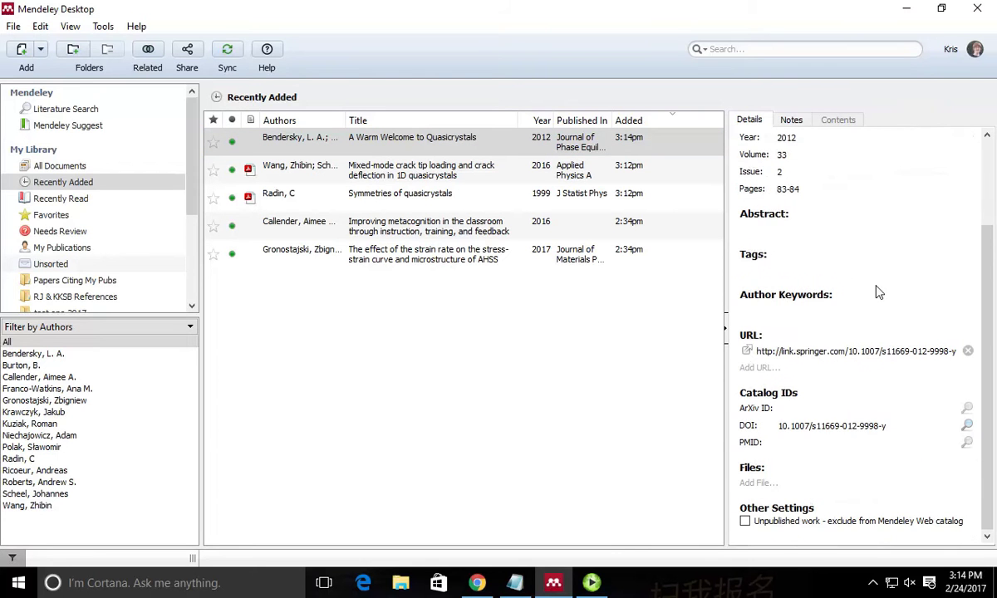
scroll(875, 291, down, 1)
click(850, 363)
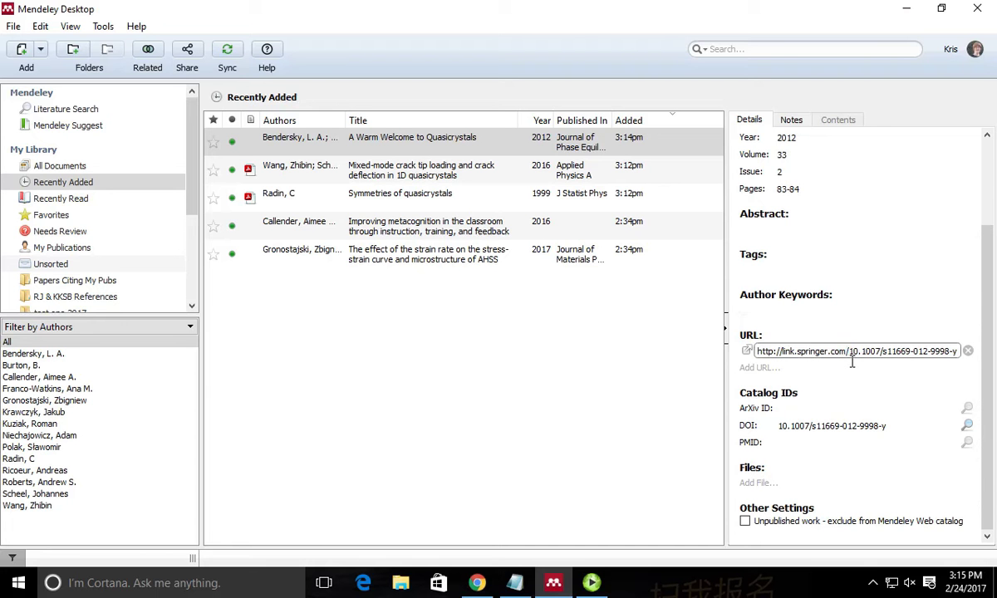
key(ctrl+a)
key(ctrl+c)
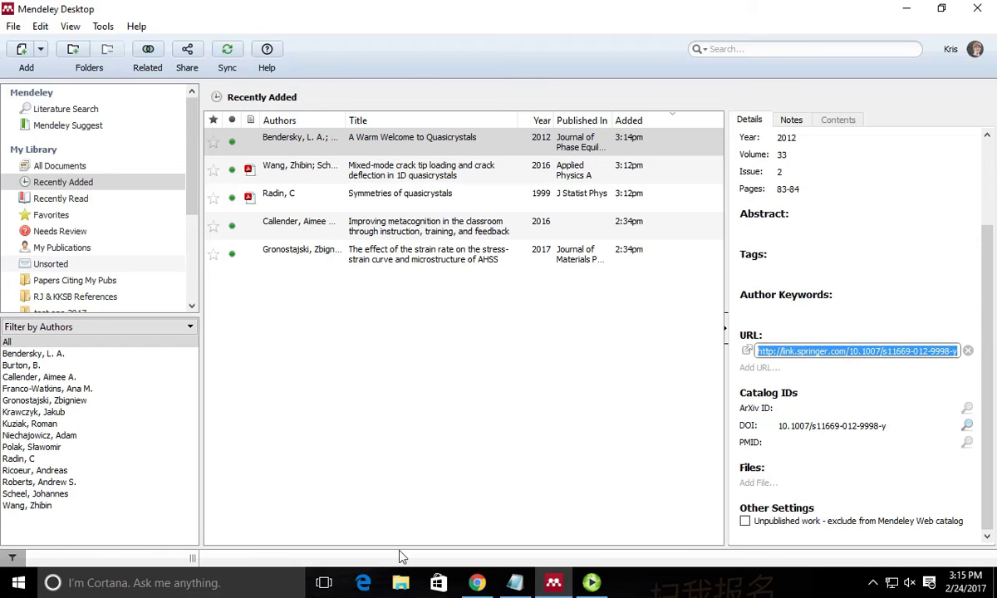
click(476, 583)
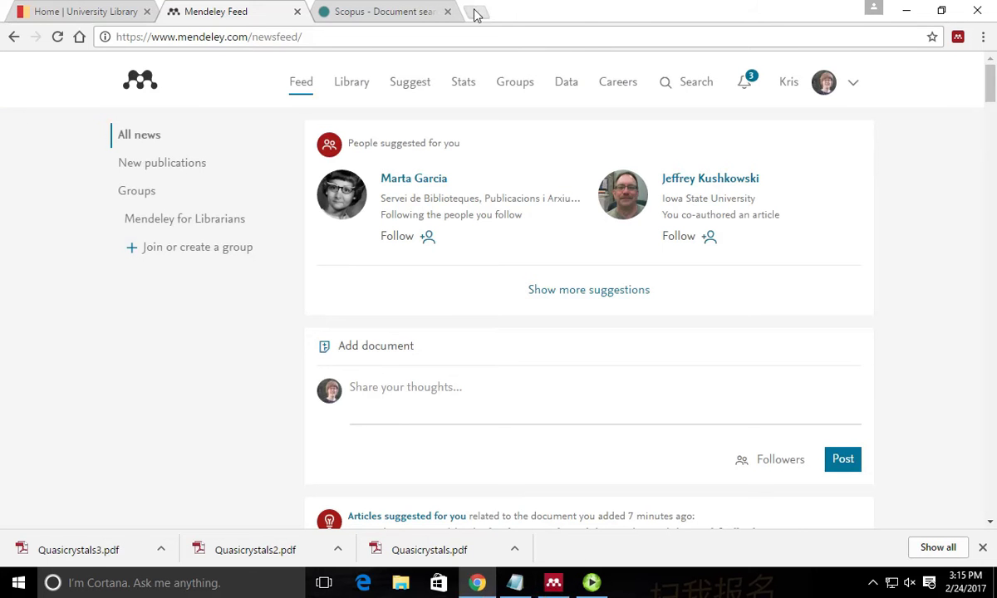
Load the Springer article from the pasted URL in a new tab and download its PDF.
click(474, 12)
key(ctrl+v)
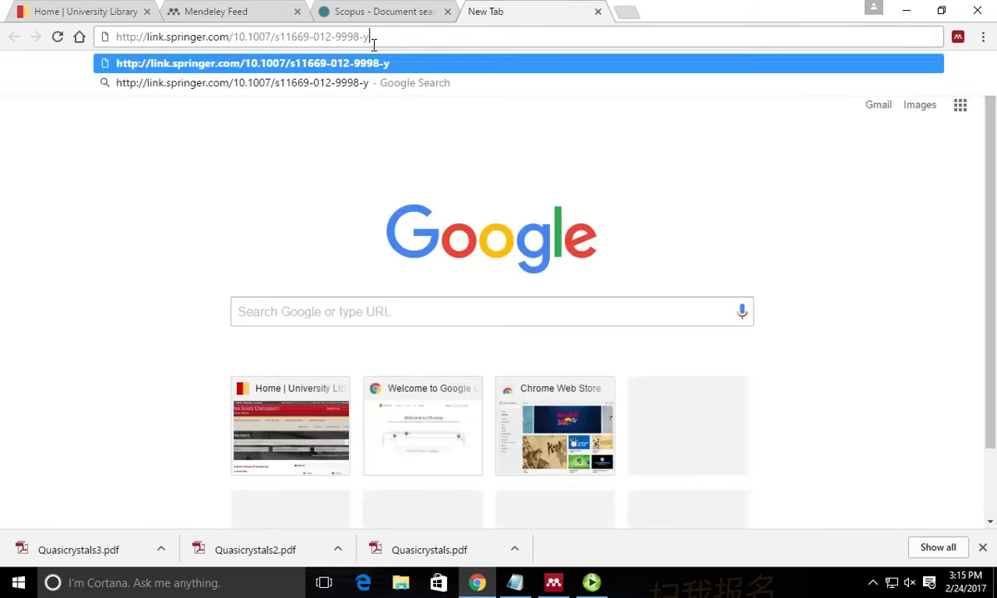
key(Return)
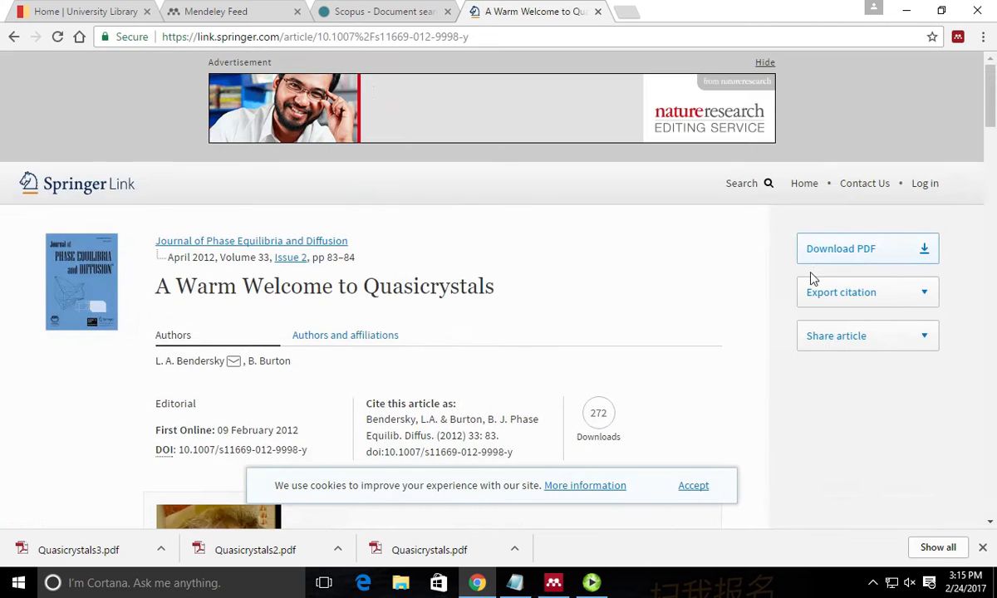
click(852, 251)
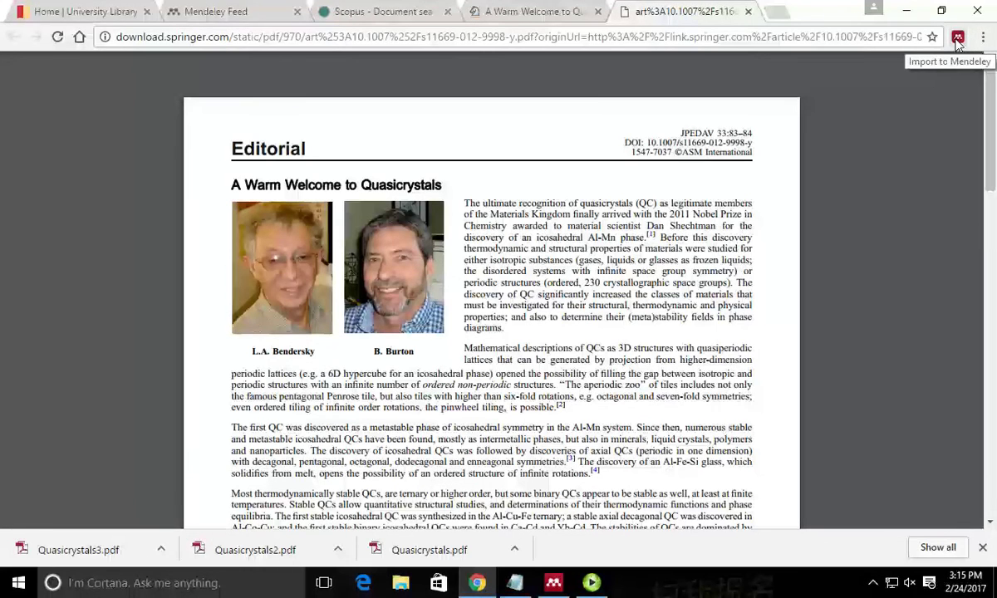
Save the article to the Mendeley library with the Web Importer and return to Mendeley Desktop.
click(958, 40)
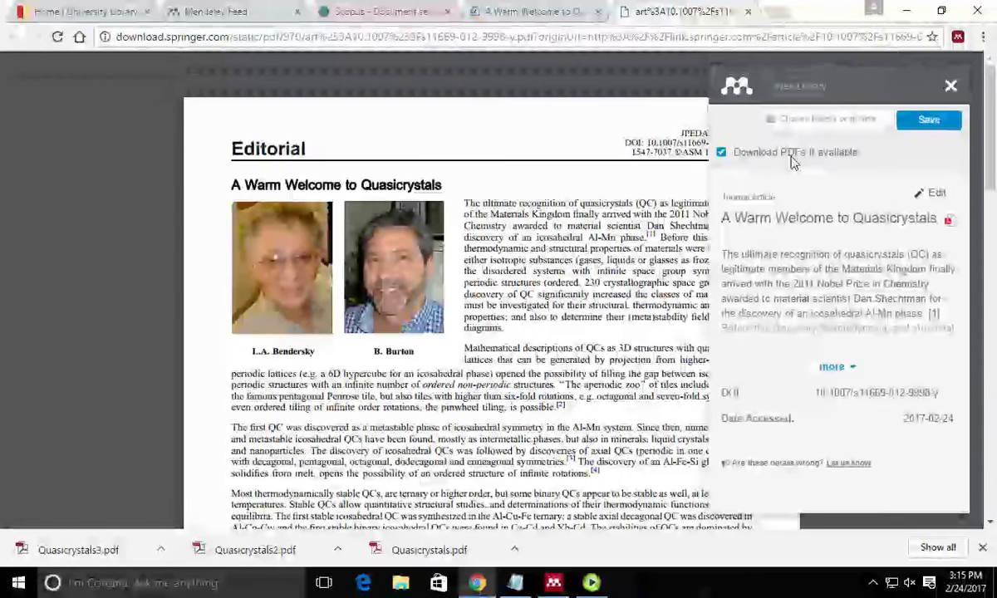
click(927, 119)
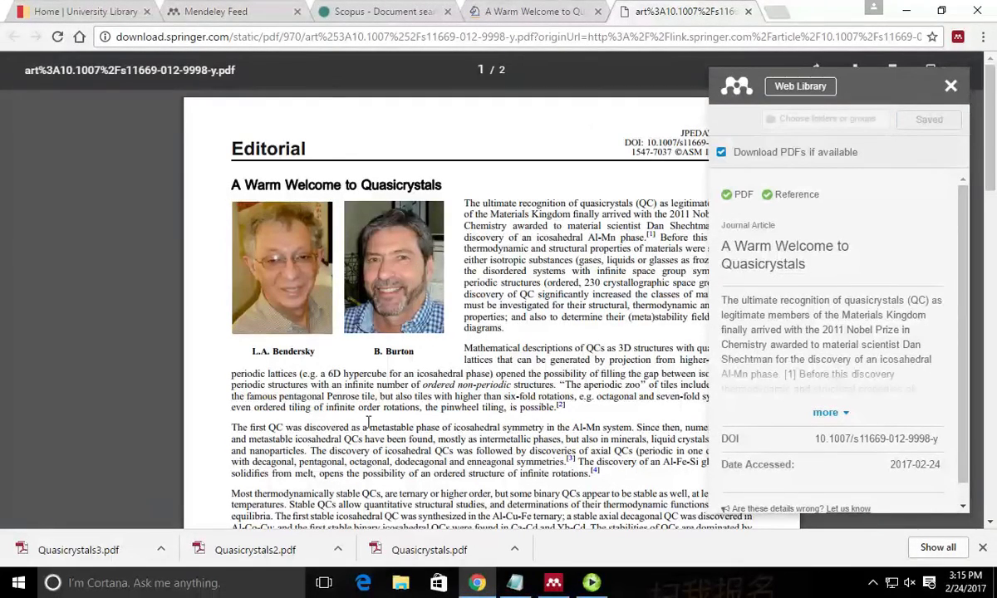
click(552, 584)
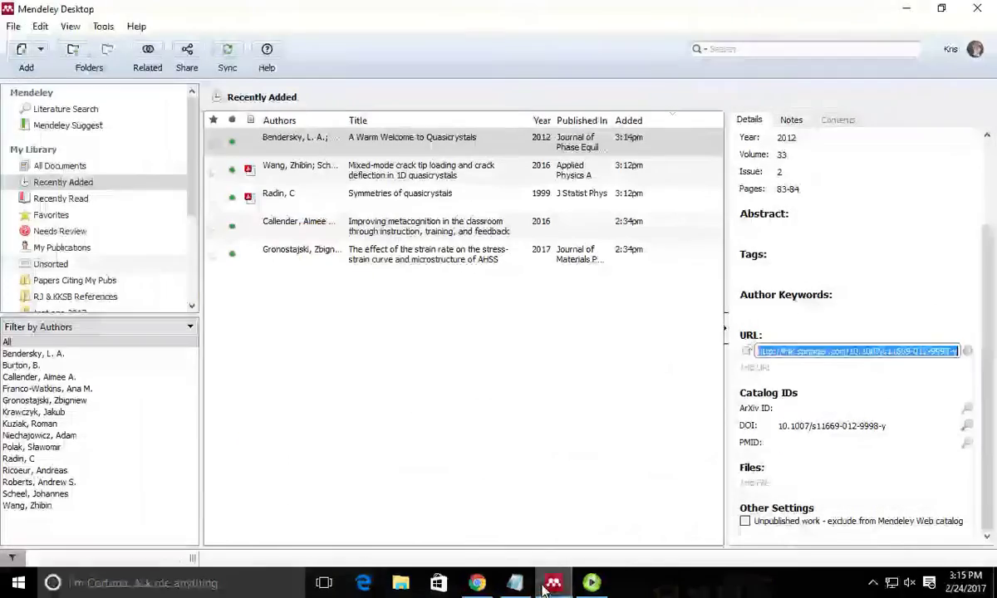
Select the Quasicrystals article in Recently Added and sync the library.
click(78, 199)
click(74, 186)
click(424, 138)
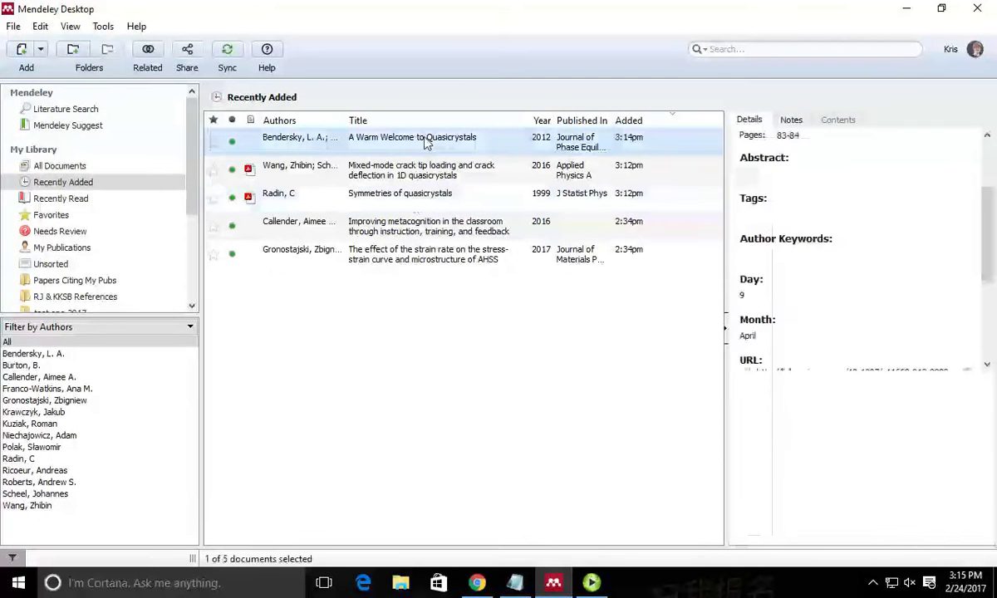
click(228, 53)
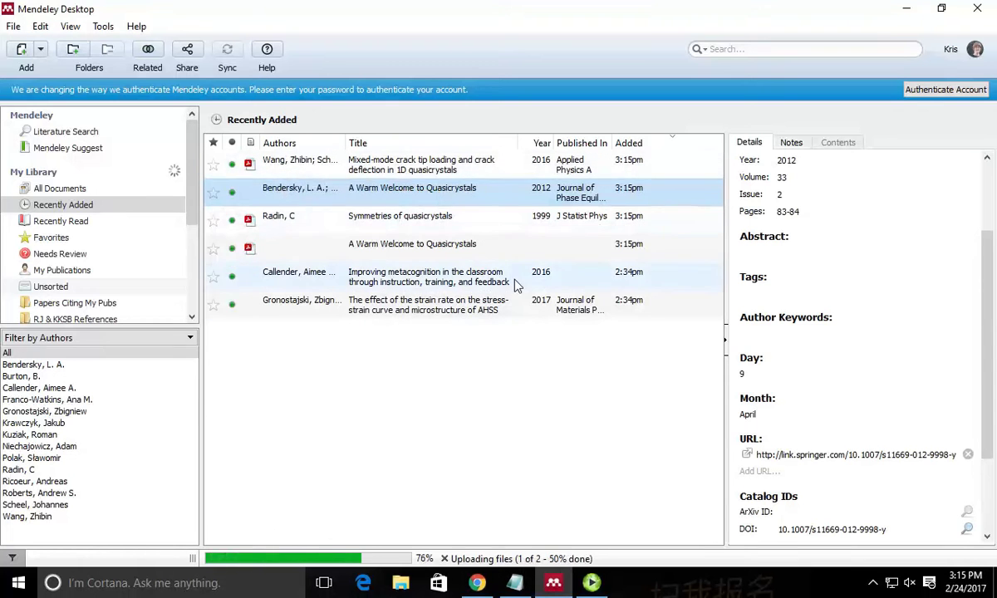
Compare the PDF-only and full Quasicrystals entries, then run Tools > Check for Duplicates.
click(374, 246)
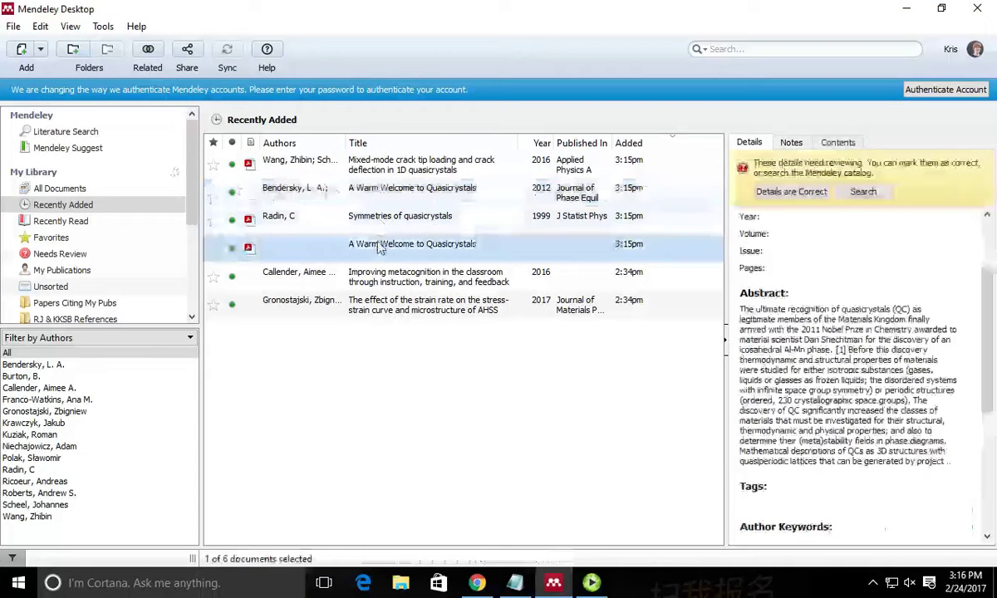
click(391, 261)
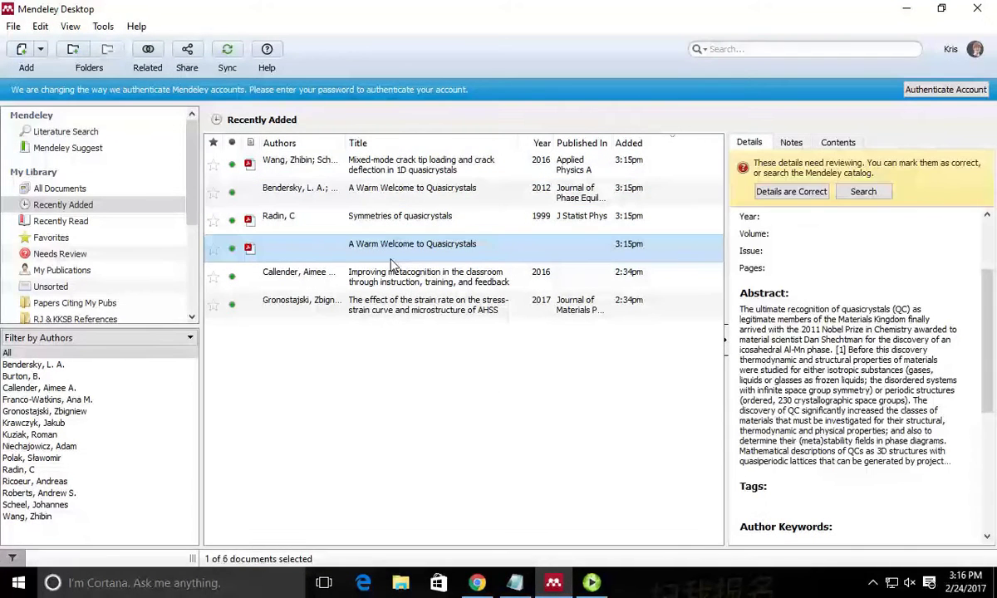
click(378, 191)
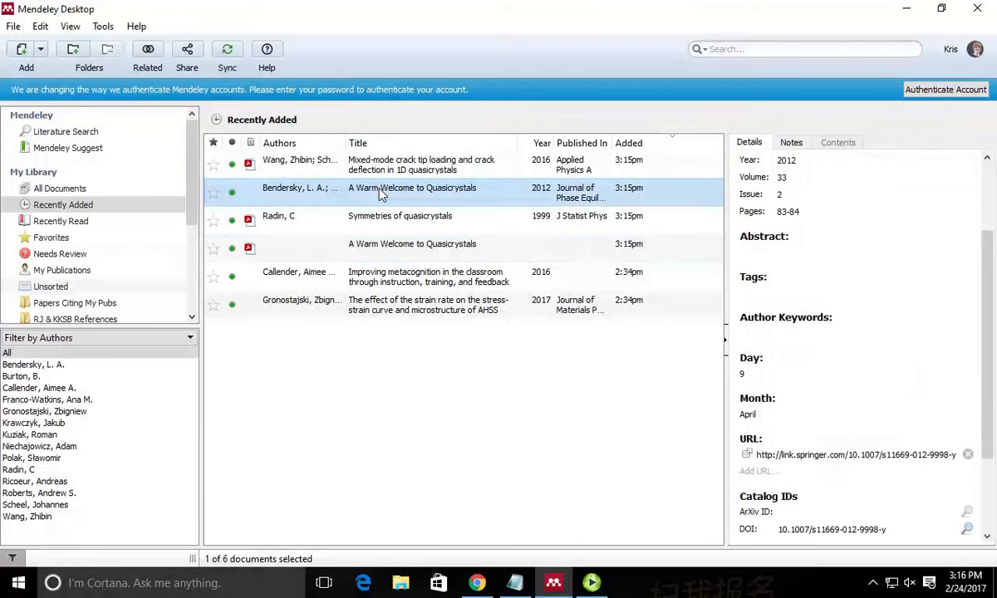
click(94, 30)
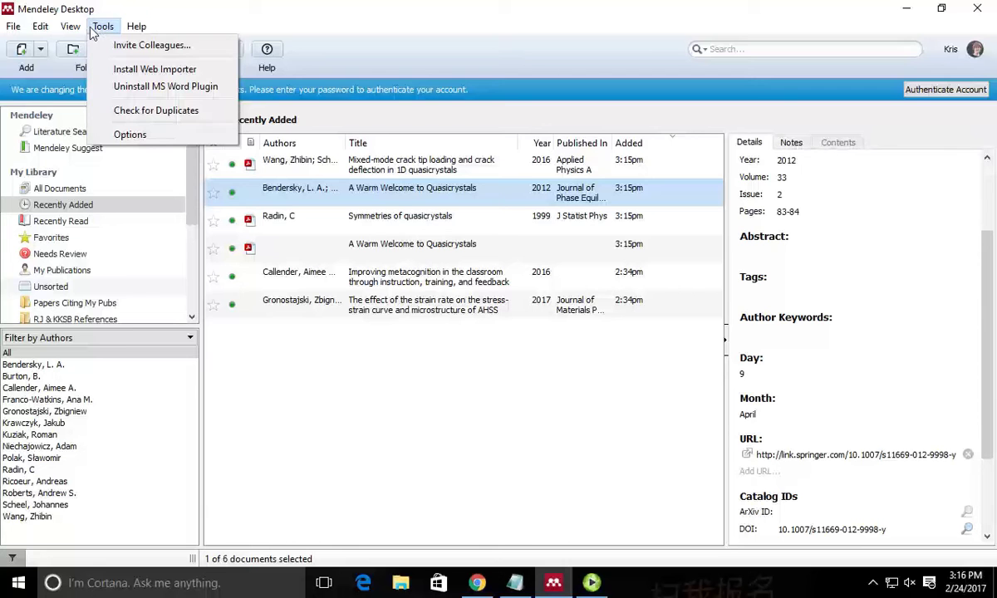
mouse_move(69, 30)
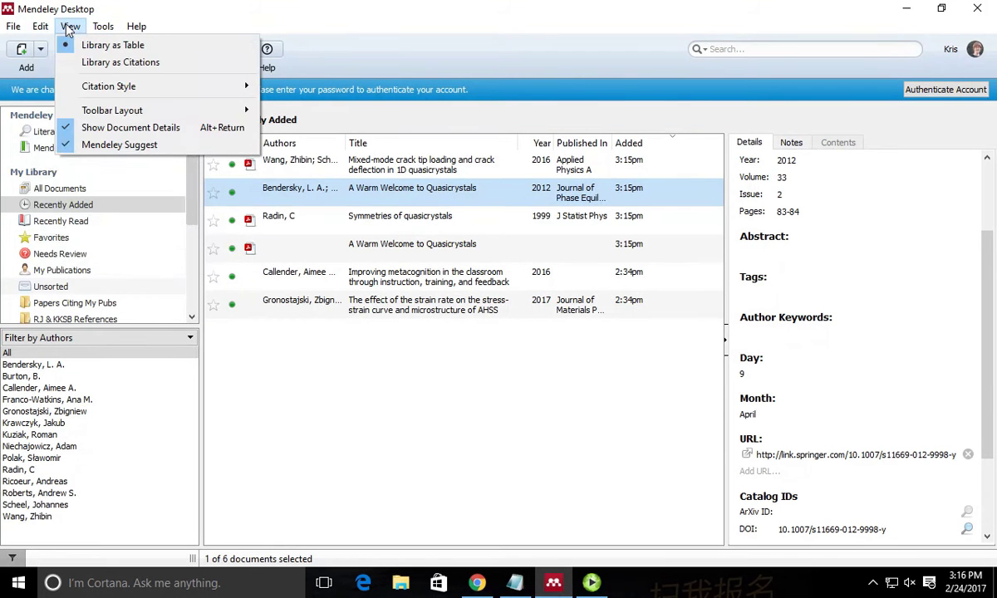
mouse_move(101, 31)
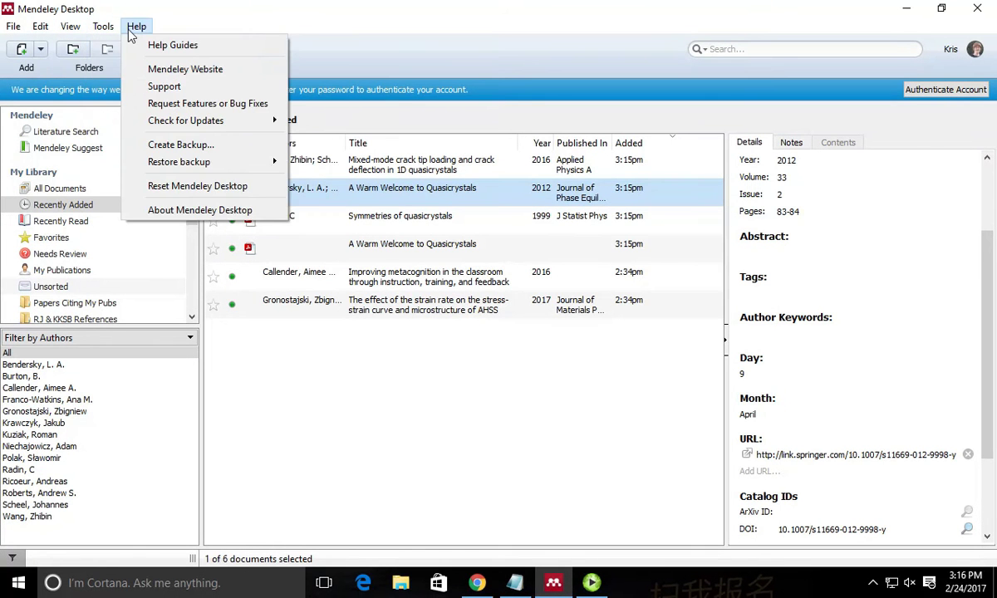
mouse_move(15, 34)
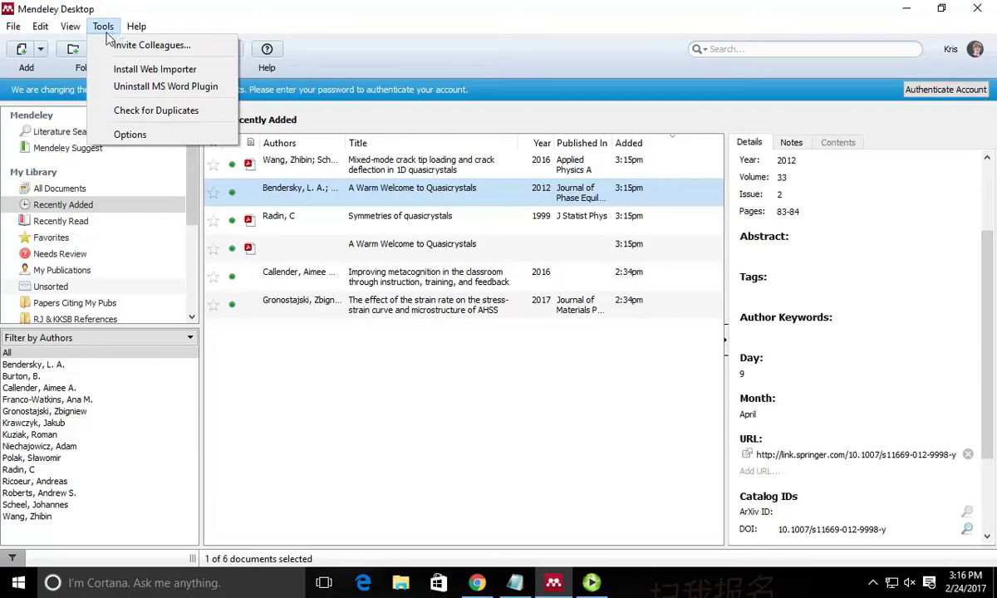
click(140, 114)
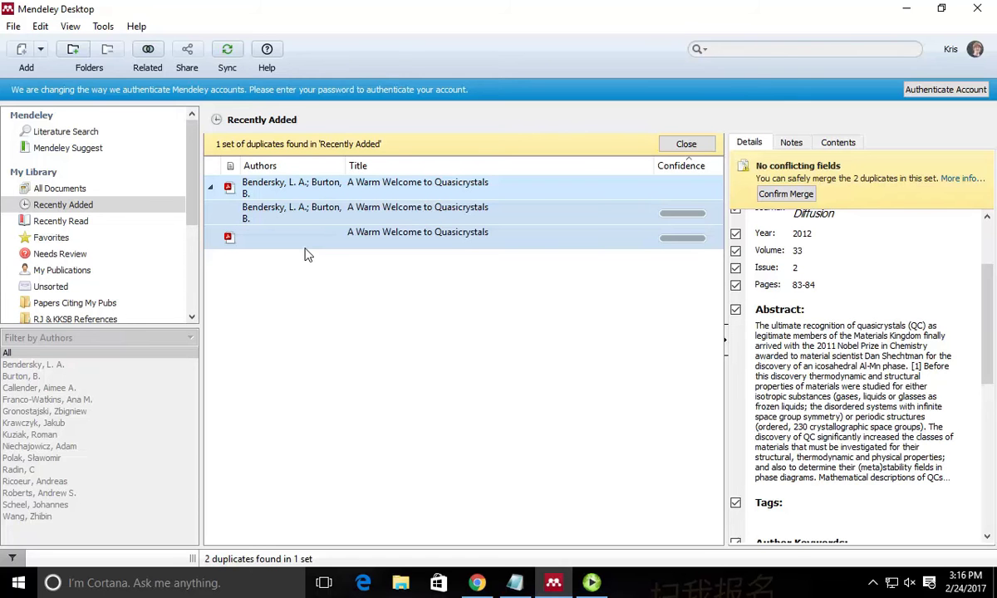
Confirm merging the three 'A Warm Welcome to Quasicrystals' duplicates and close the notice.
scroll(910, 296, up, 3)
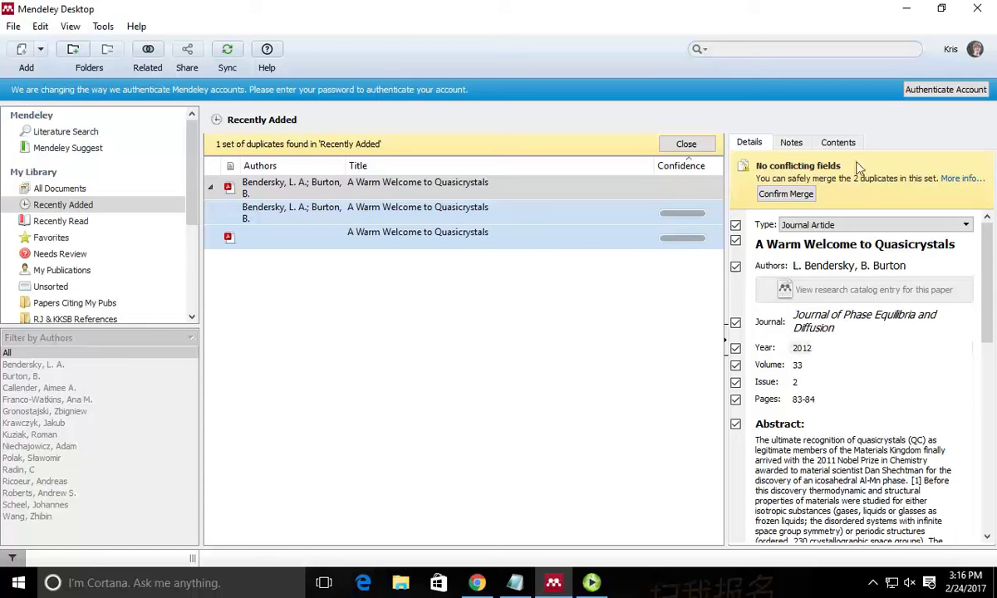
click(796, 195)
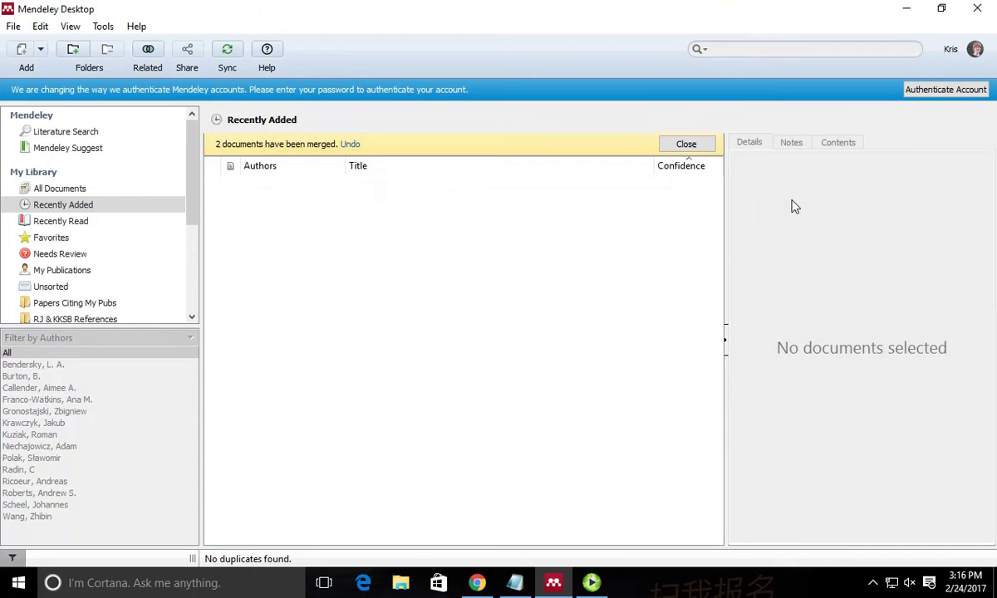
click(688, 146)
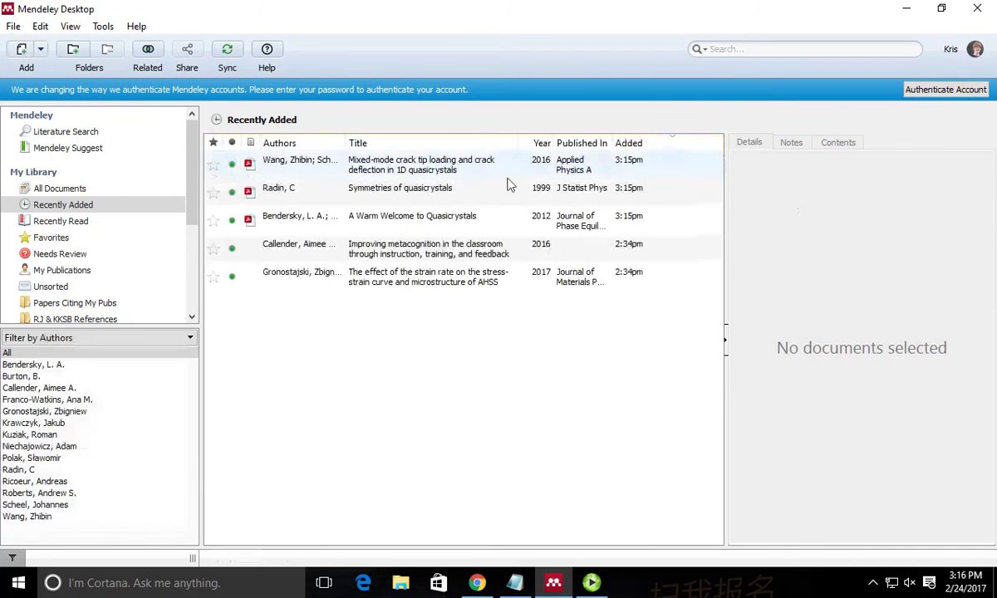
Sync the merged 'A Warm Welcome to Quasicrystals' record and switch back to the Springer PDF in Chrome.
click(374, 228)
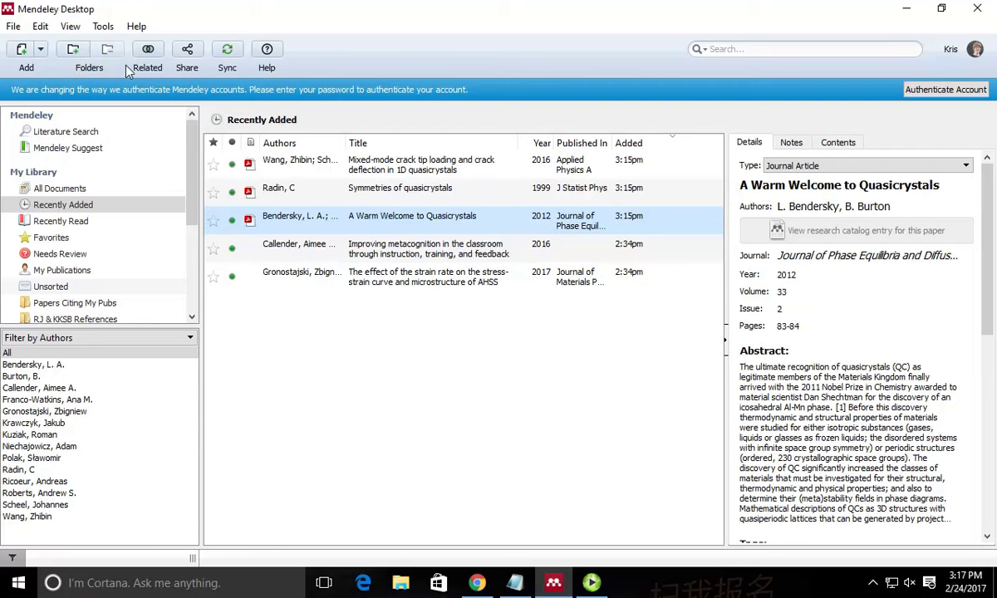
click(226, 53)
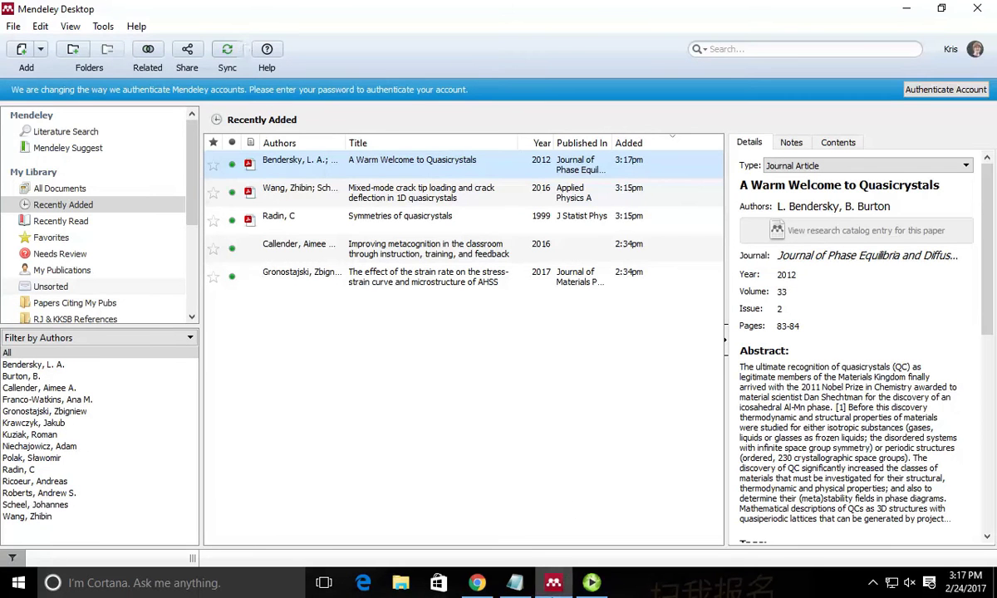
click(477, 582)
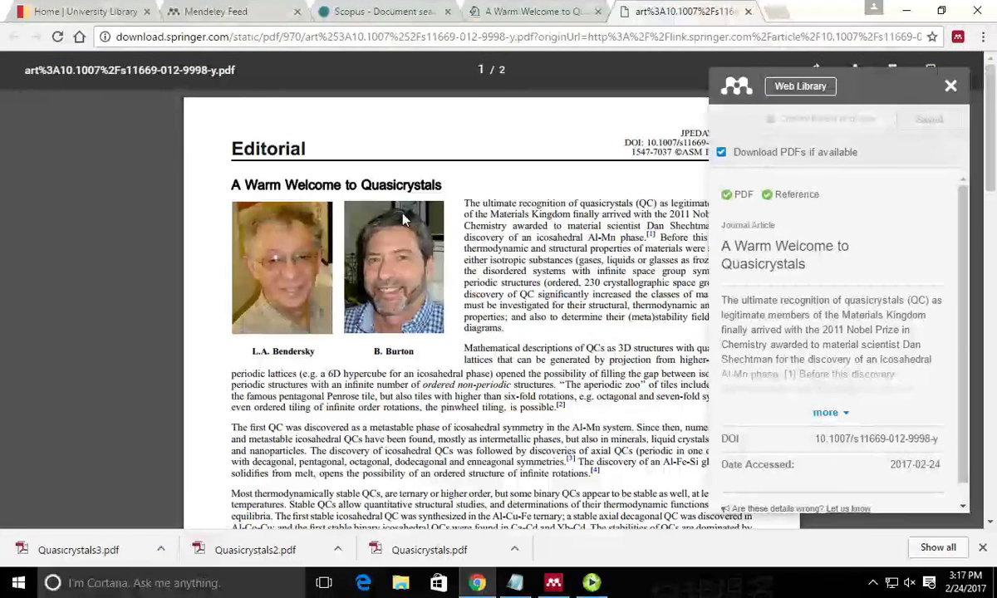
Open the Scopus record for the article on alienation in visual culture.
click(389, 17)
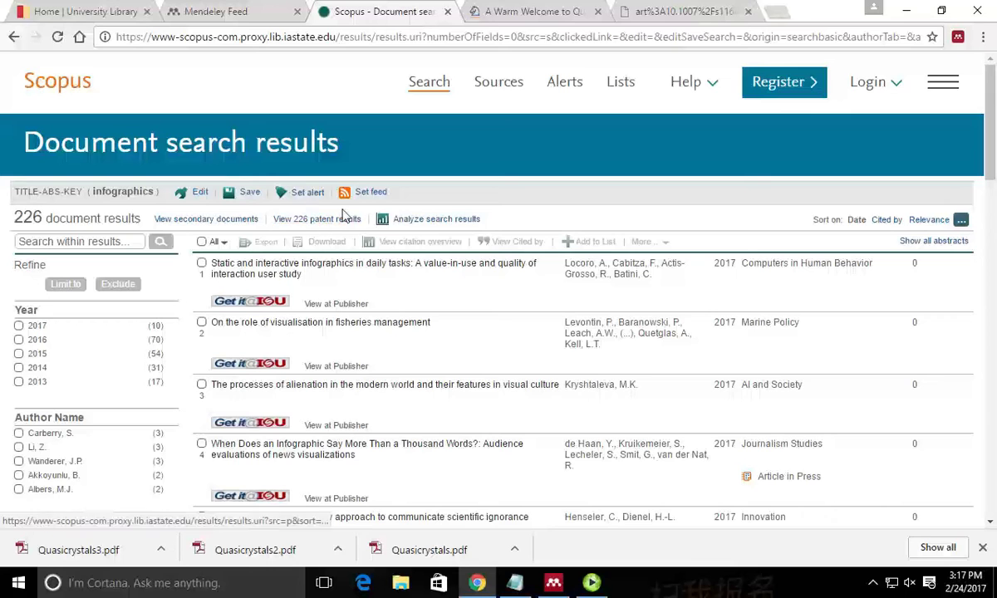
scroll(456, 326, down, 1)
scroll(456, 330, down, 4)
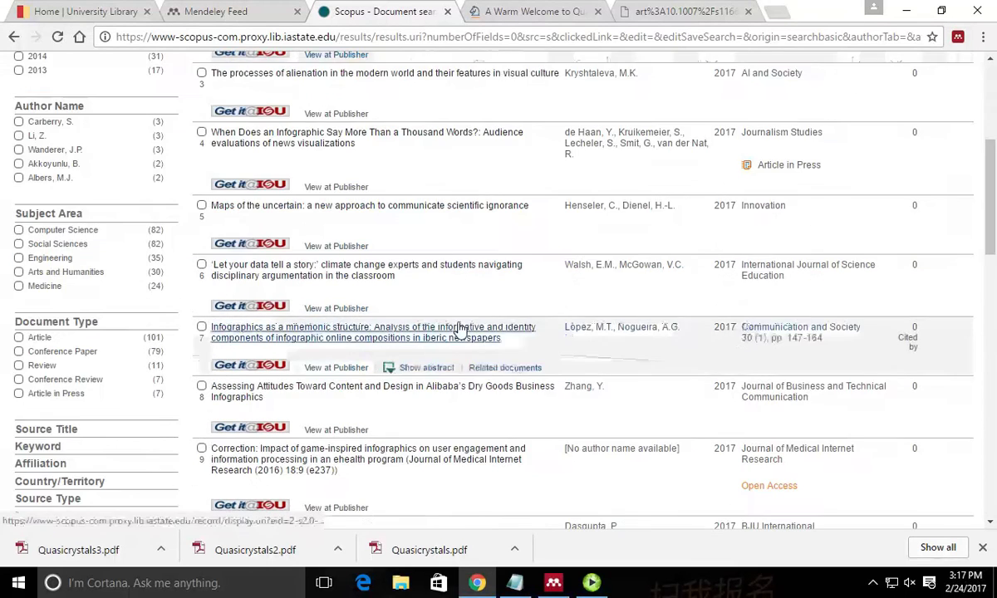
scroll(358, 324, up, 4)
scroll(399, 328, down, 2)
scroll(436, 334, down, 1)
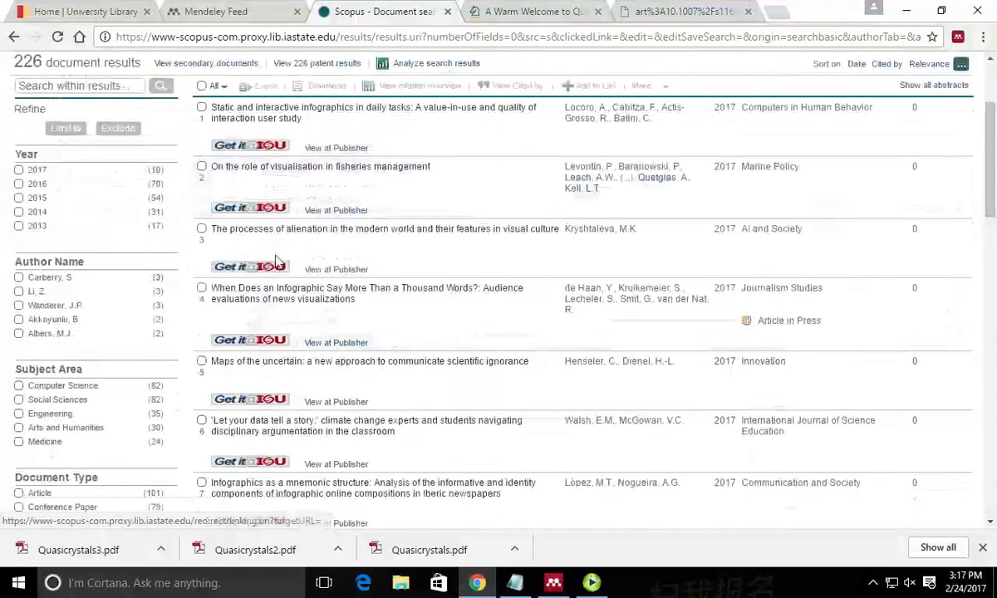
click(428, 237)
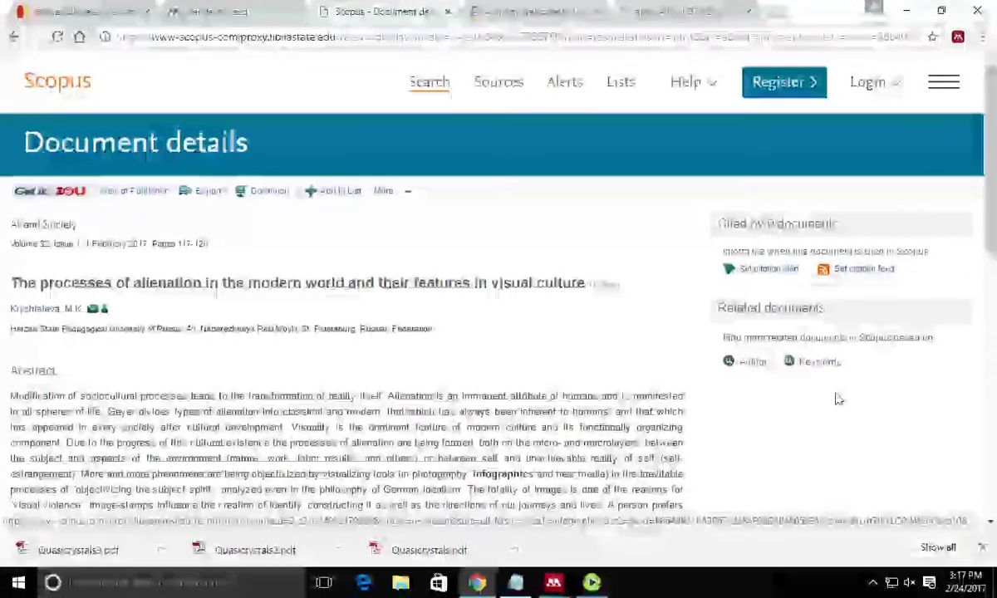
Save the article to the Mendeley library with the Web Importer, then close the importer panel.
click(958, 37)
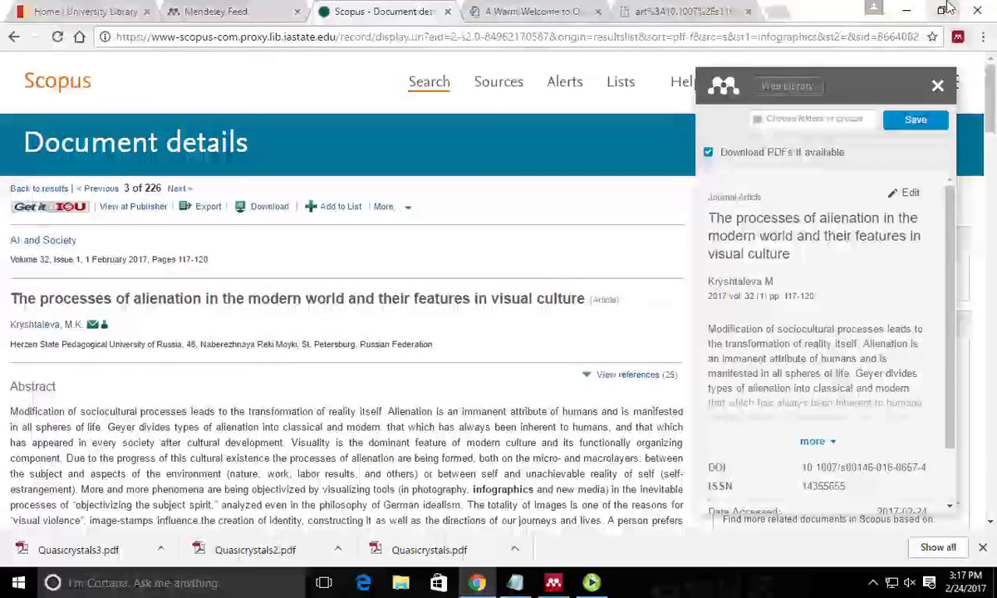
scroll(788, 320, down, 2)
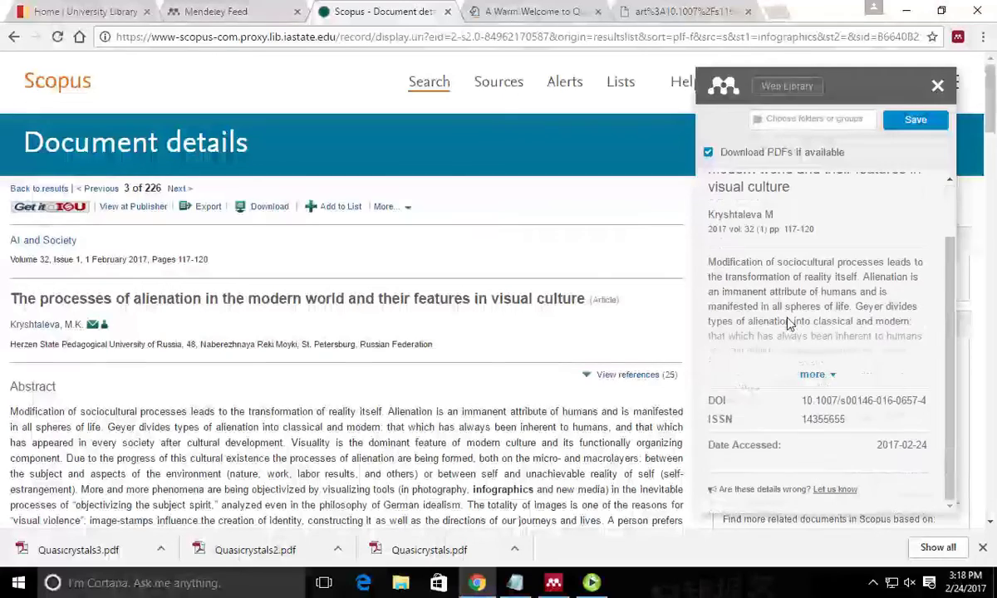
click(913, 118)
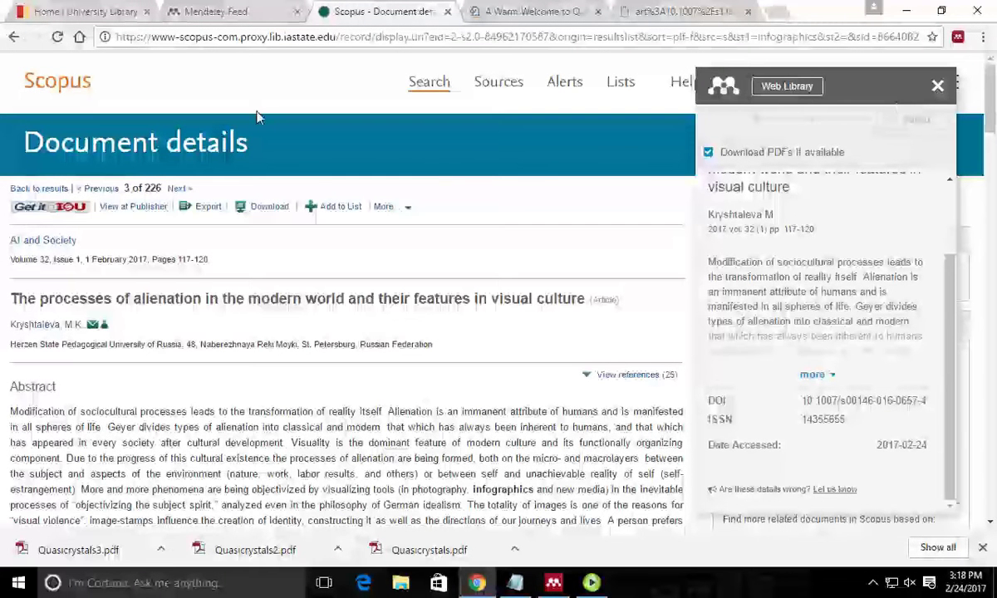
click(938, 86)
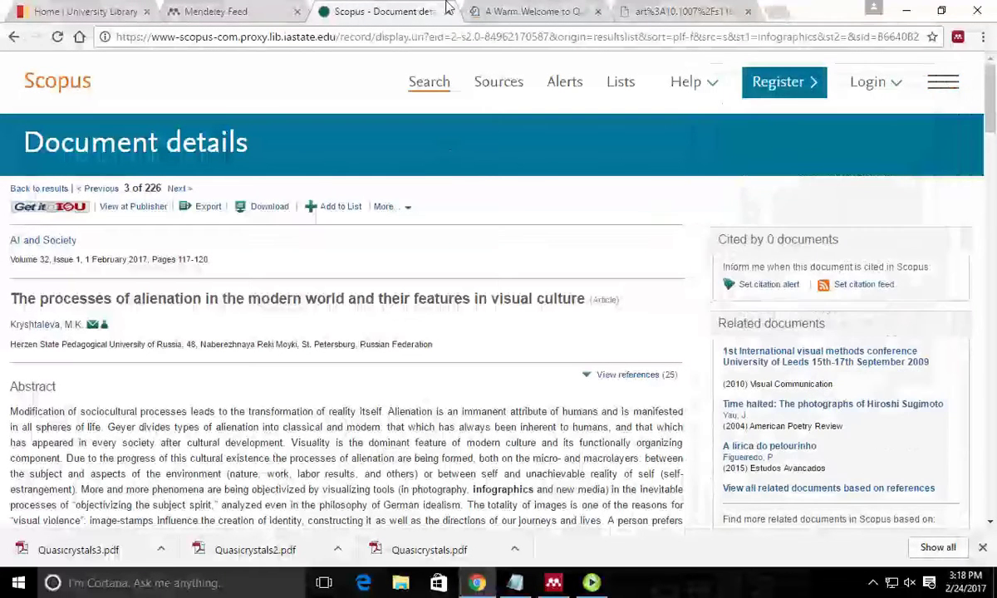
Back on the infographics results, save the nutrition infographics, ocean observations and young adults' representational competence papers to Mendeley.
click(14, 37)
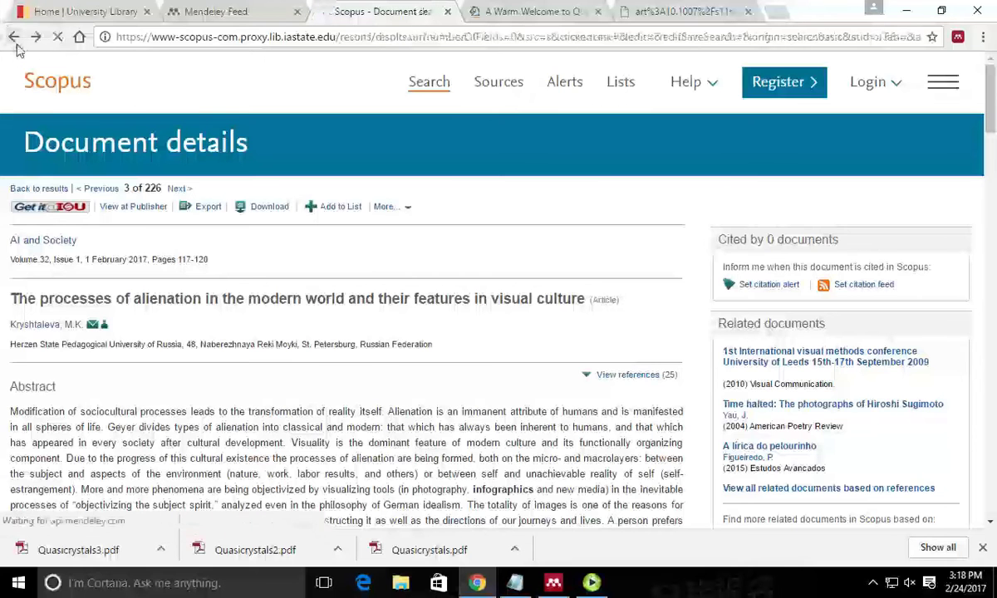
click(958, 37)
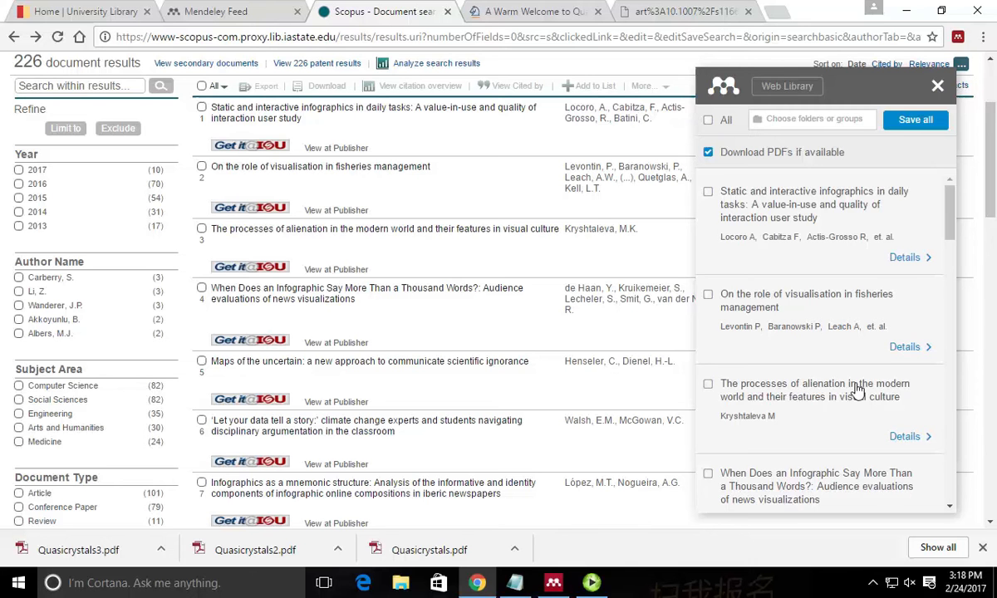
scroll(831, 370, down, 10)
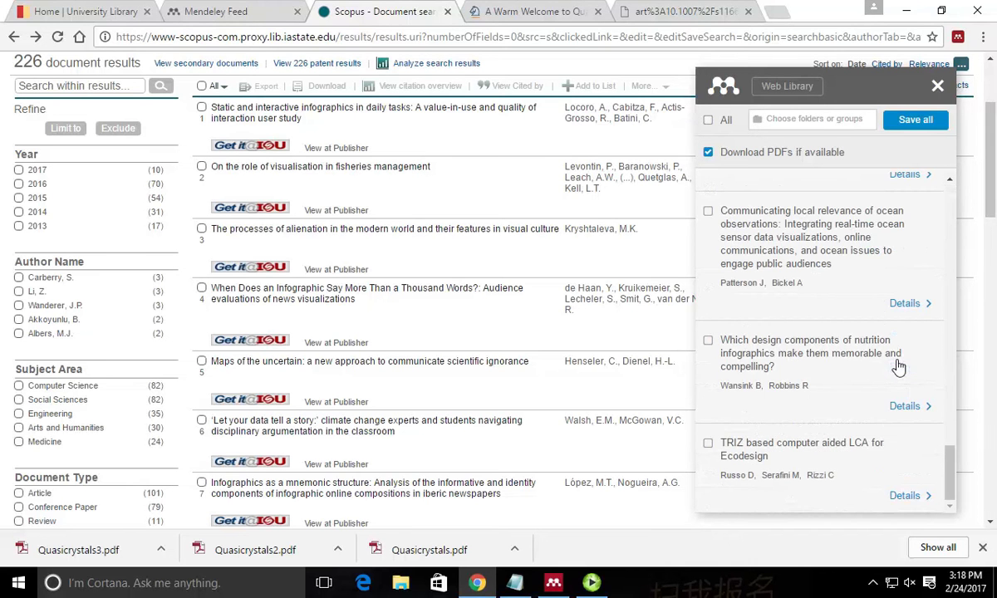
click(708, 342)
click(708, 211)
scroll(730, 295, up, 4)
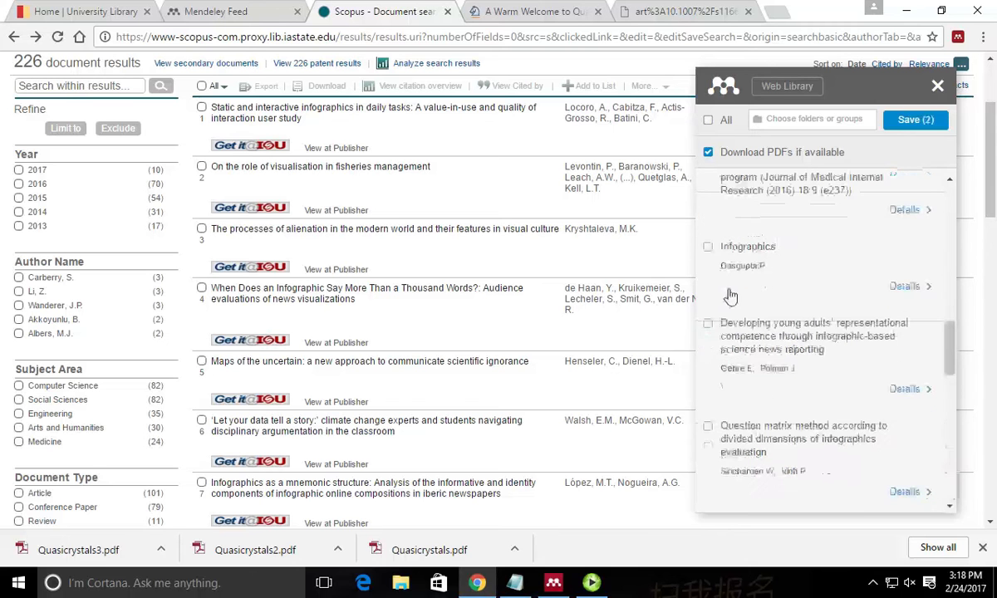
click(708, 323)
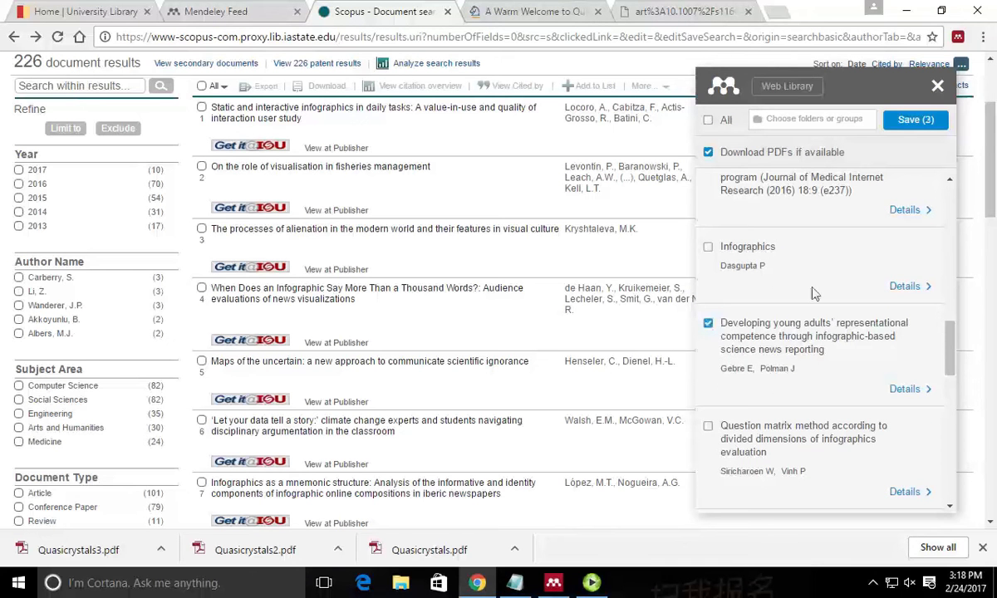
click(912, 121)
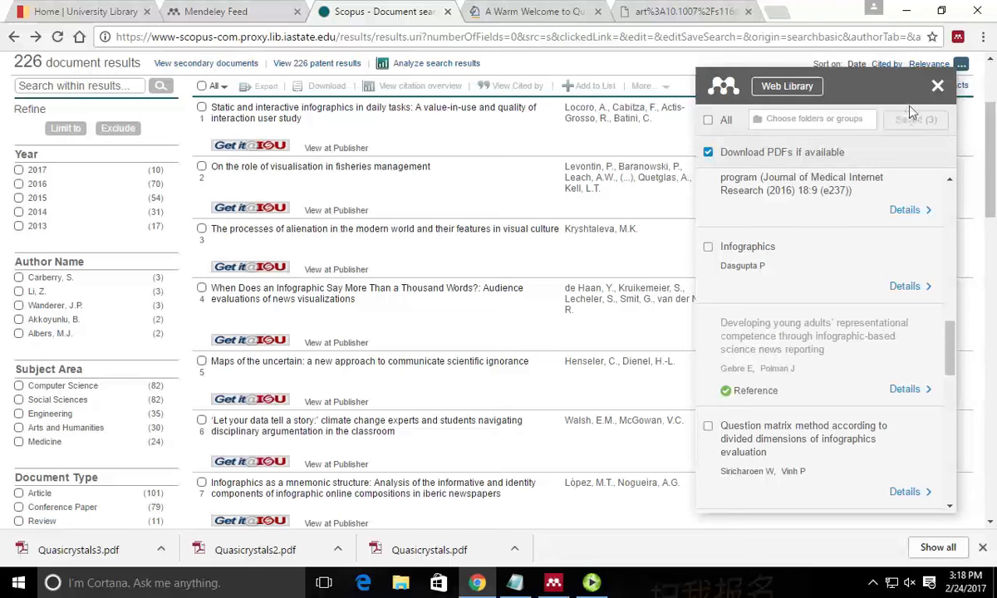
click(937, 86)
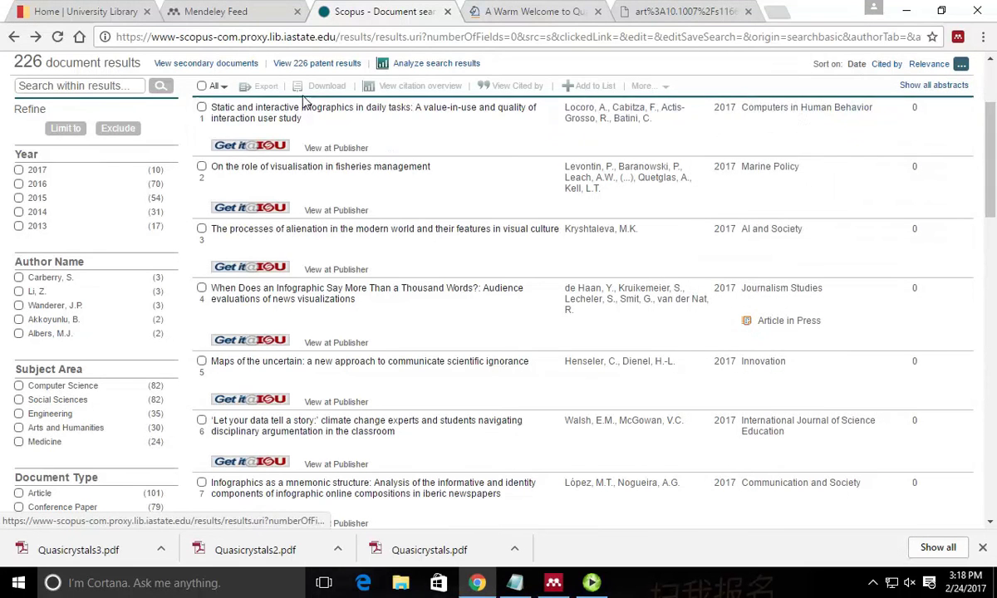
Select Scopus results 2–4 and choose Save to Mendeley as the export destination.
scroll(382, 121, up, 3)
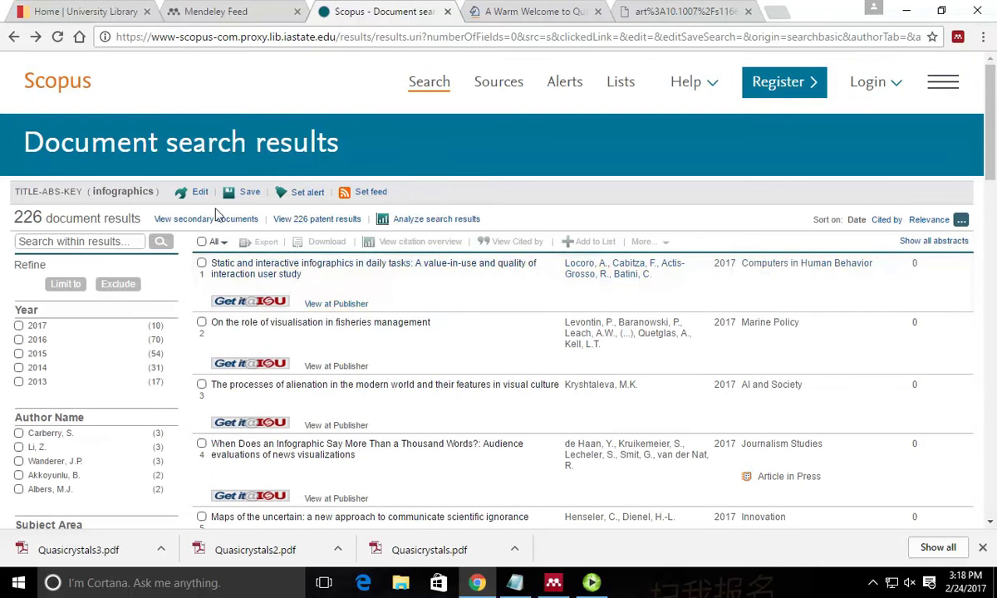
click(201, 322)
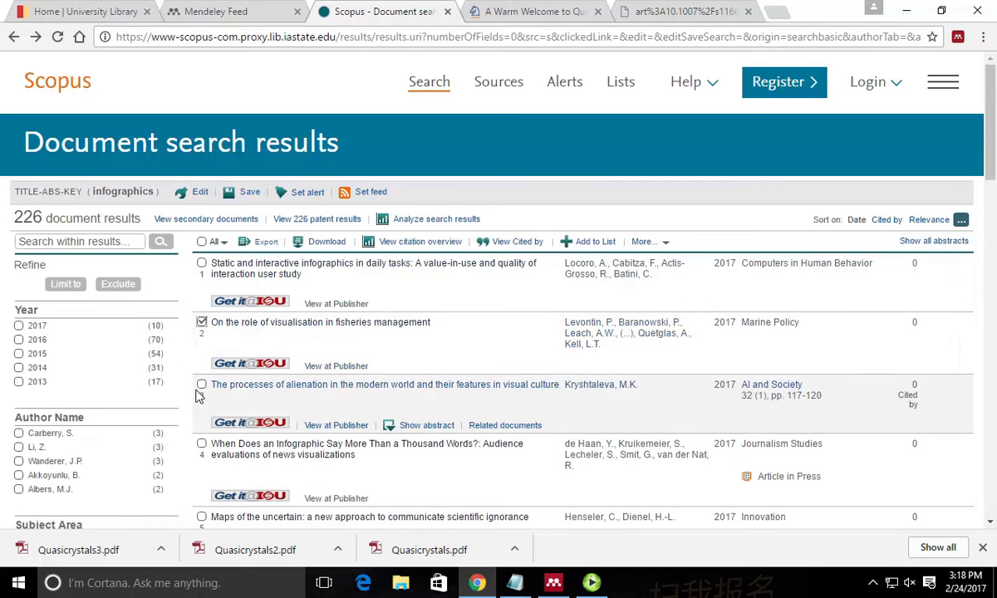
click(201, 385)
click(201, 444)
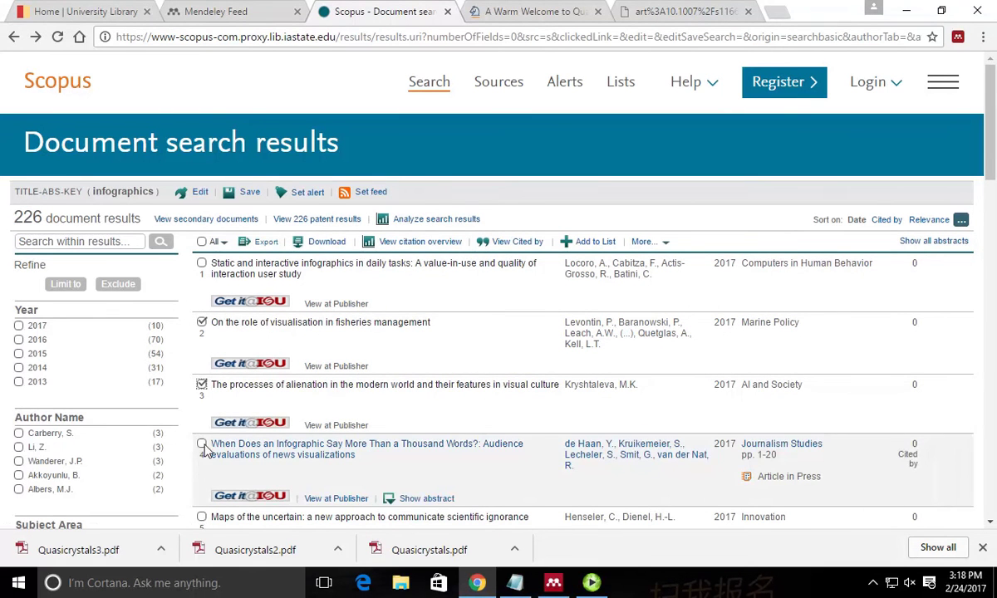
click(264, 242)
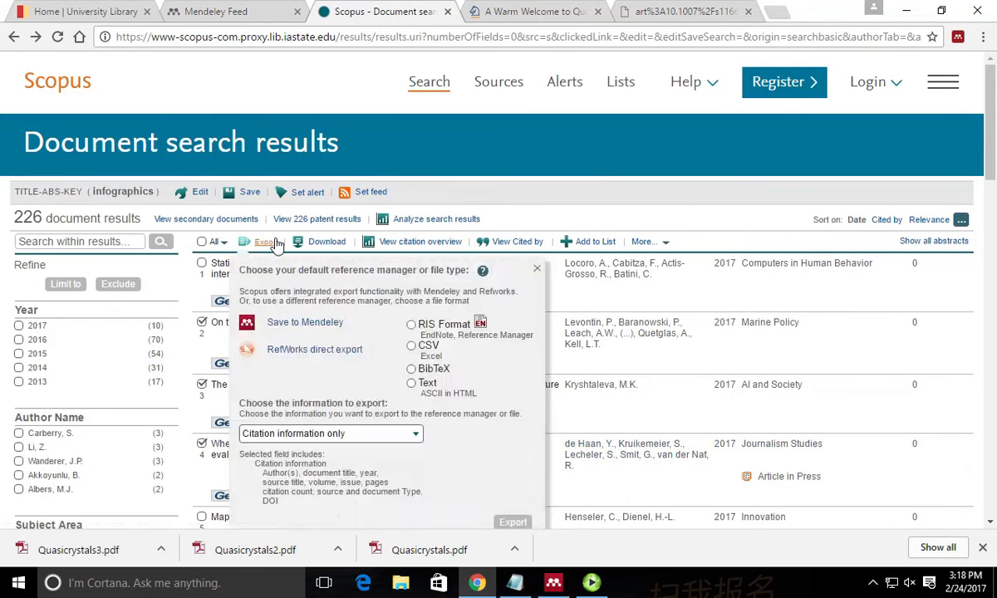
click(289, 324)
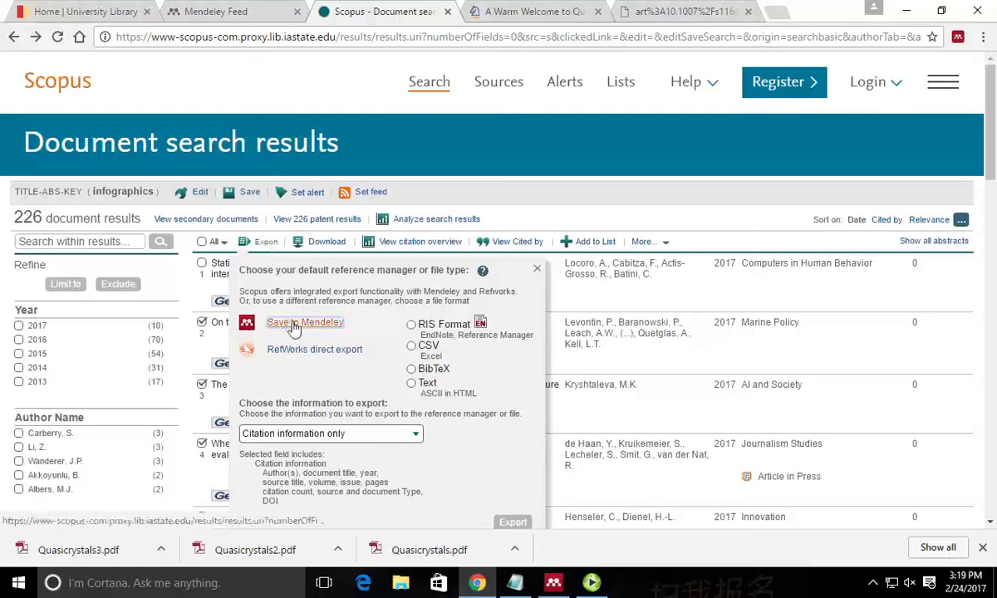
Sign in with the Elsevier account's e-mail and password.
click(302, 331)
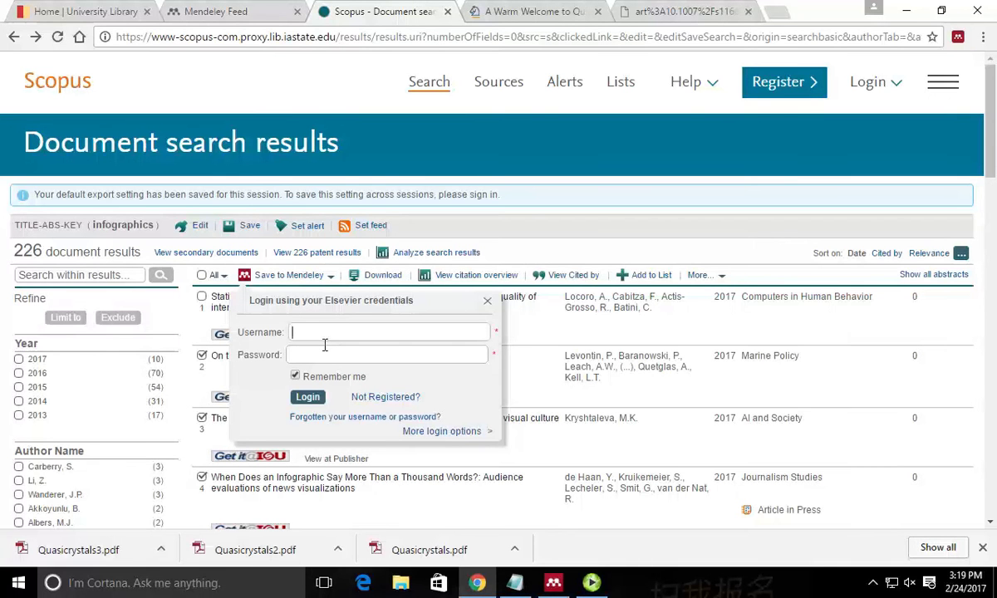
key(Tab)
text(************)
key(Return)
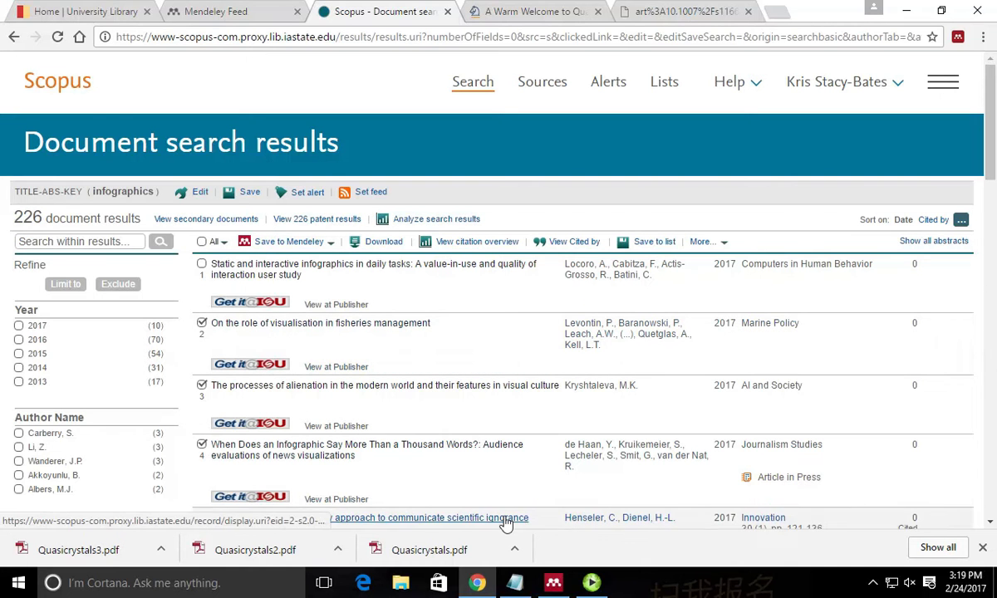
Sync Mendeley Desktop and review the author list of the new nutrition infographics paper.
click(554, 582)
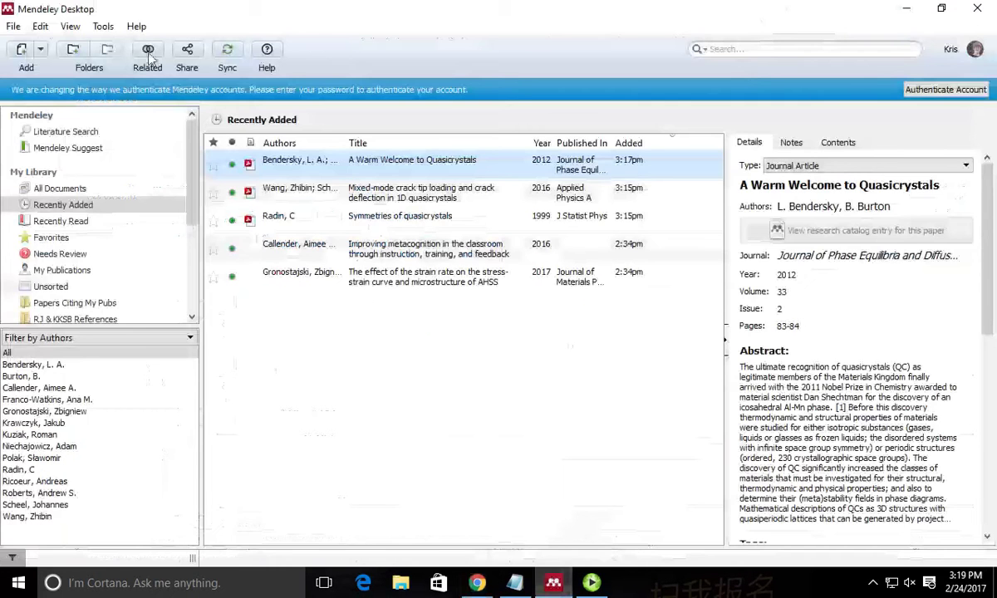
click(236, 51)
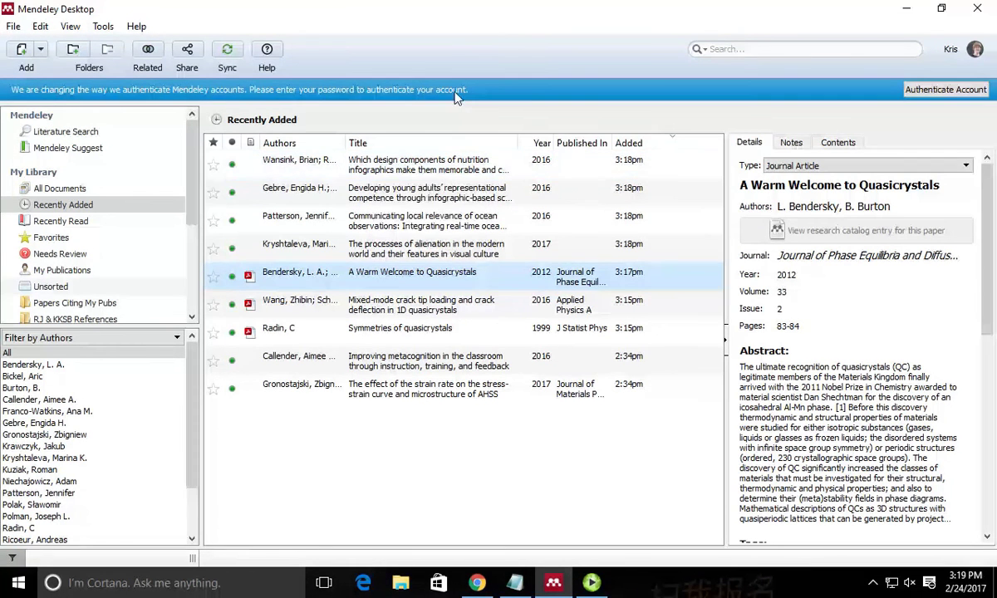
click(447, 170)
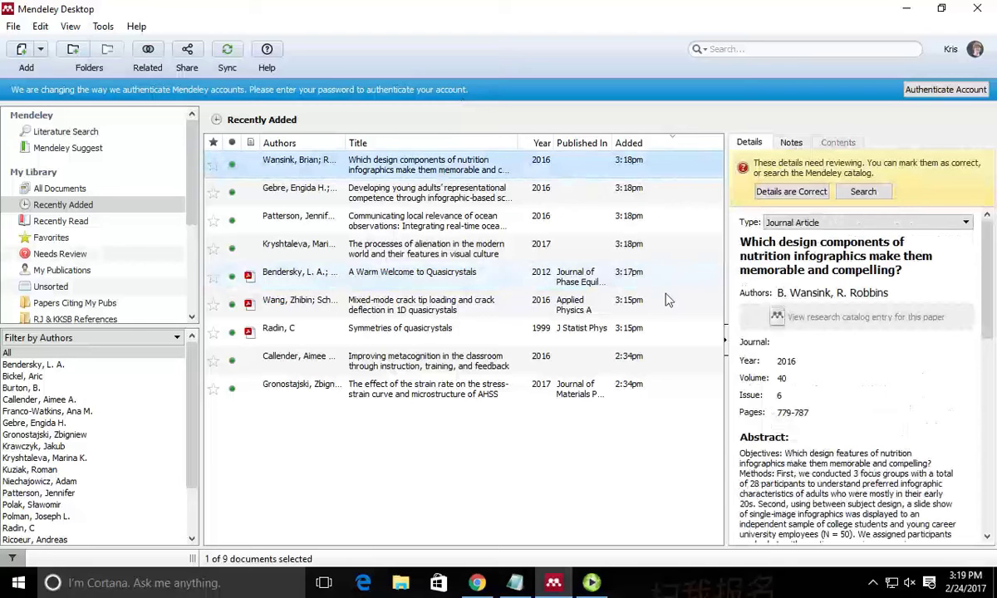
scroll(874, 379, down, 5)
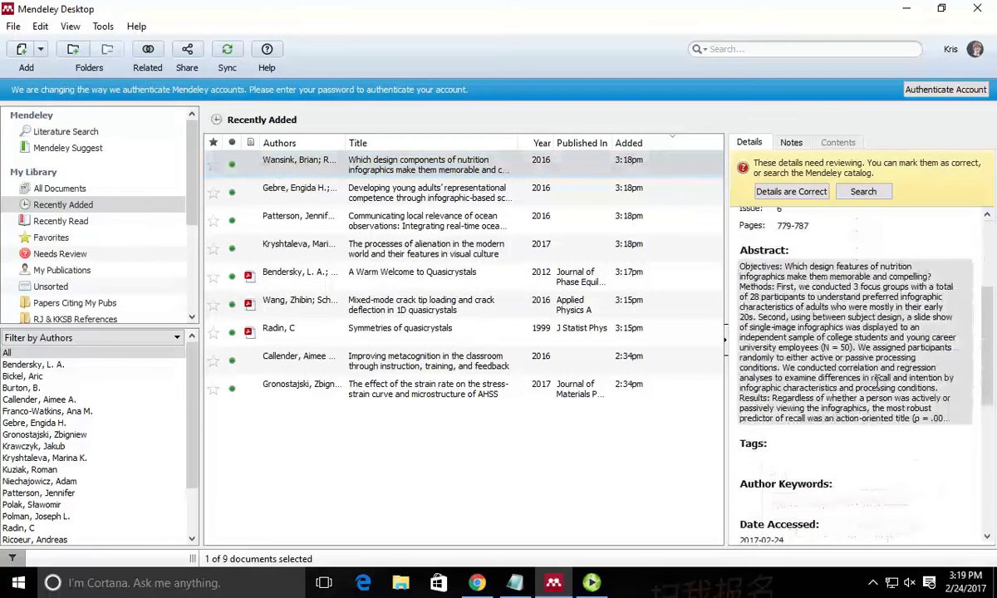
scroll(876, 381, up, 5)
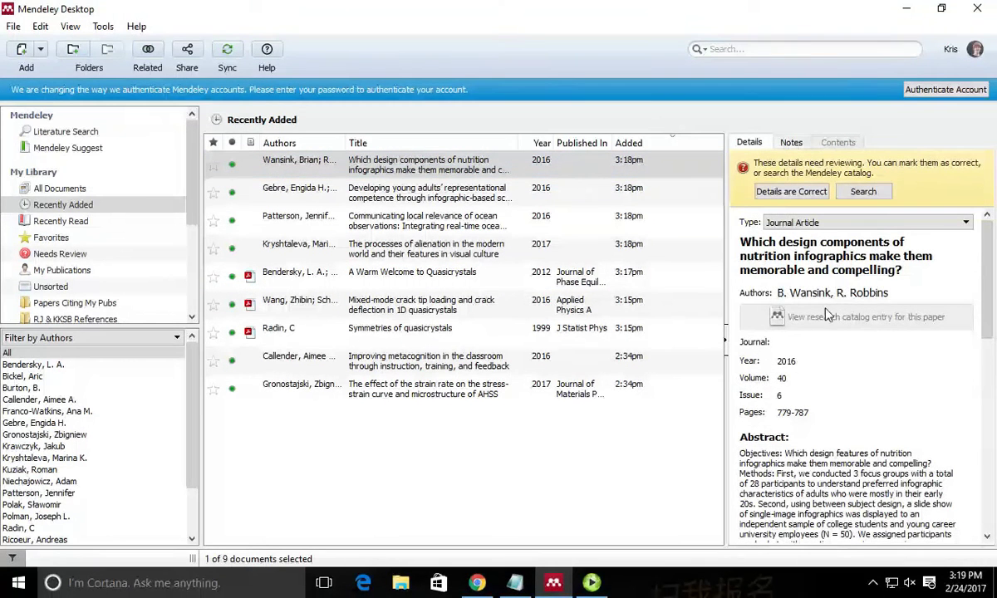
click(775, 290)
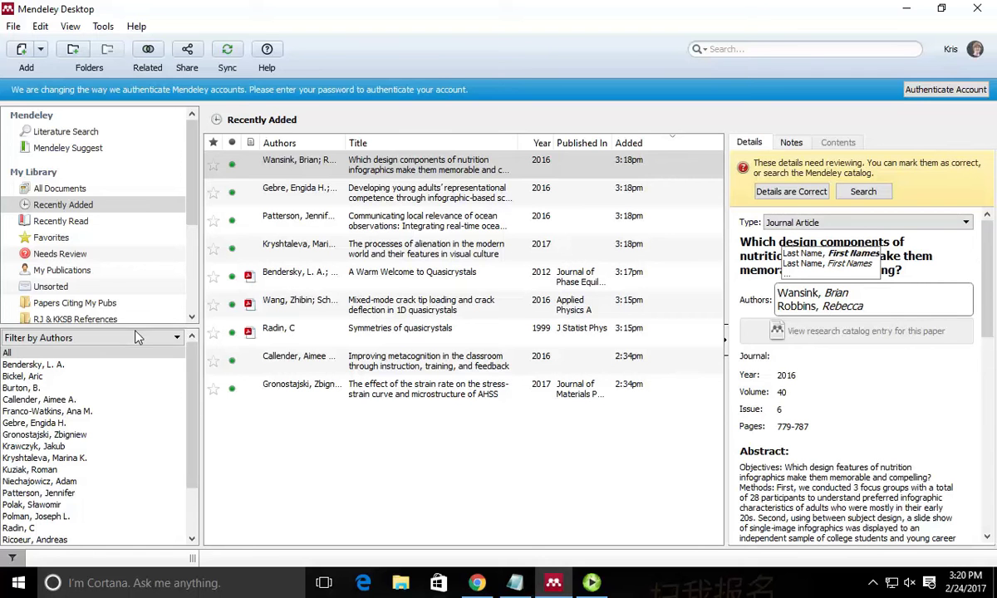
click(301, 422)
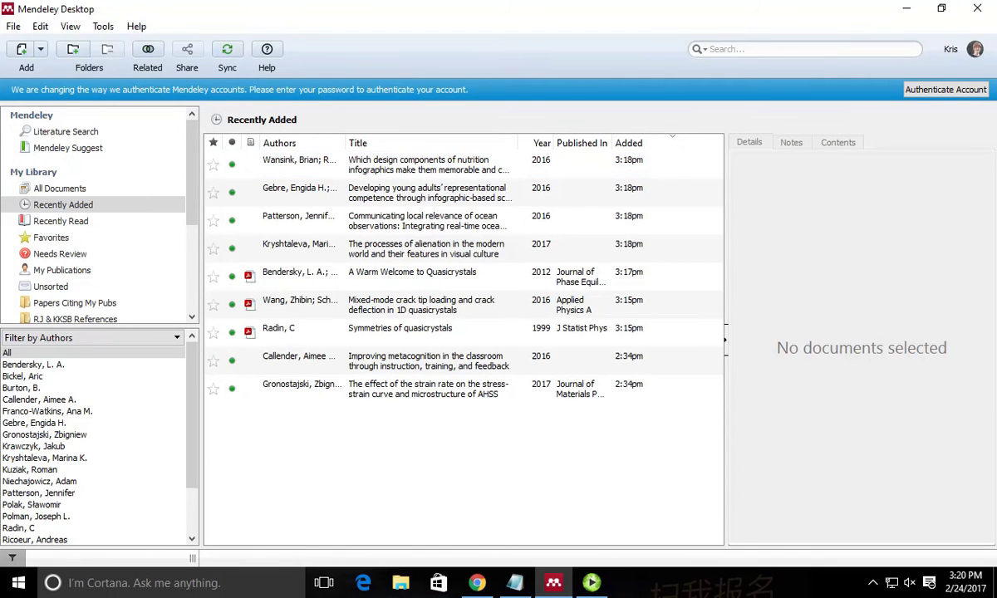
click(558, 590)
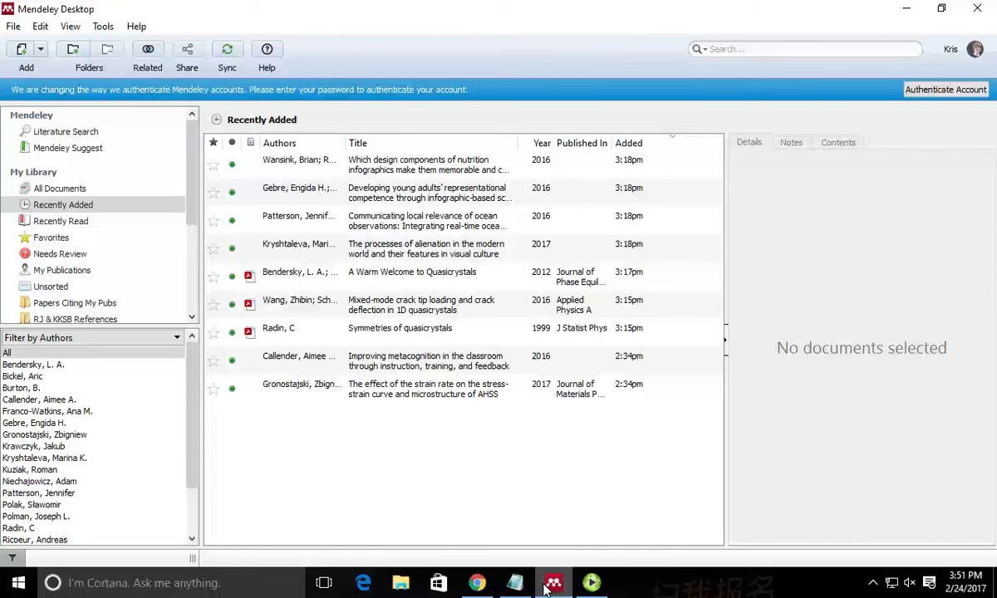
Close the Notepad scratch file without saving its text.
click(477, 583)
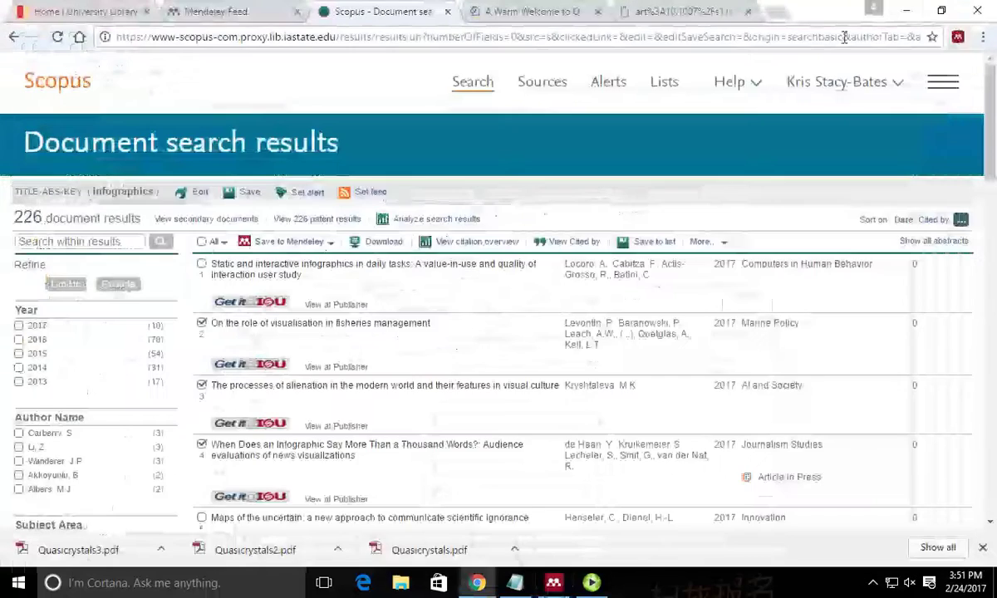
click(907, 10)
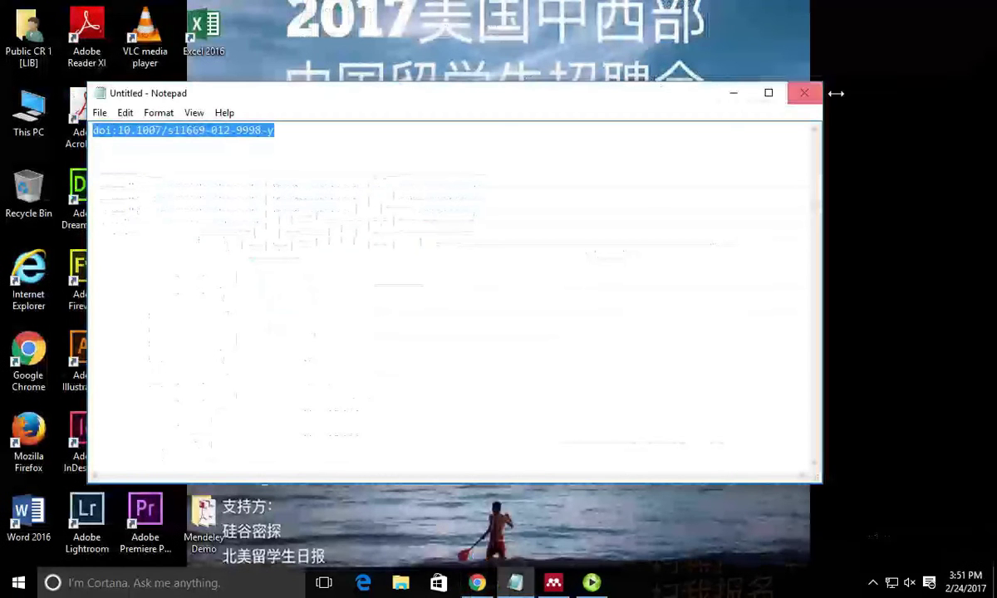
click(804, 93)
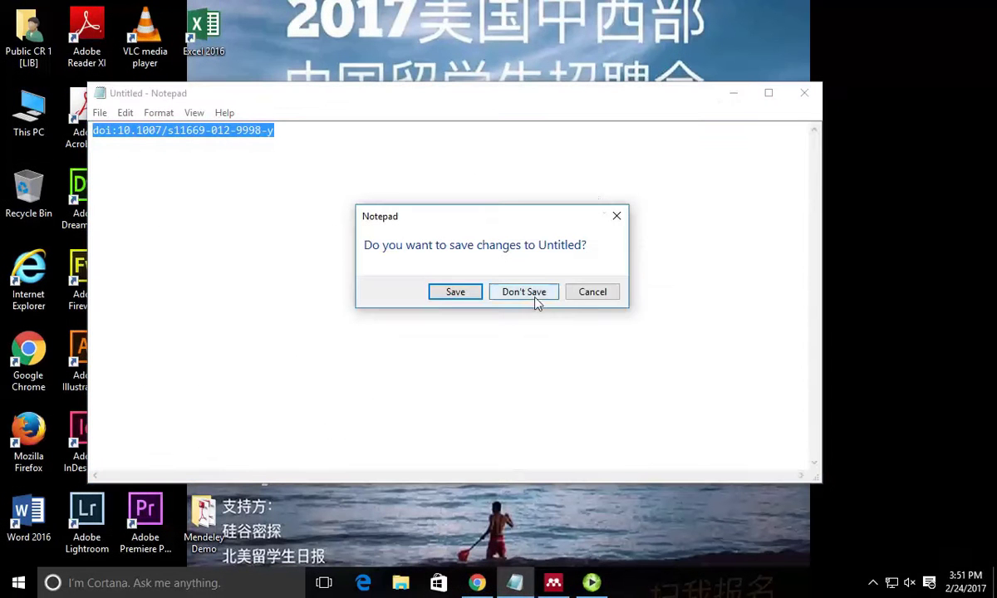
click(536, 299)
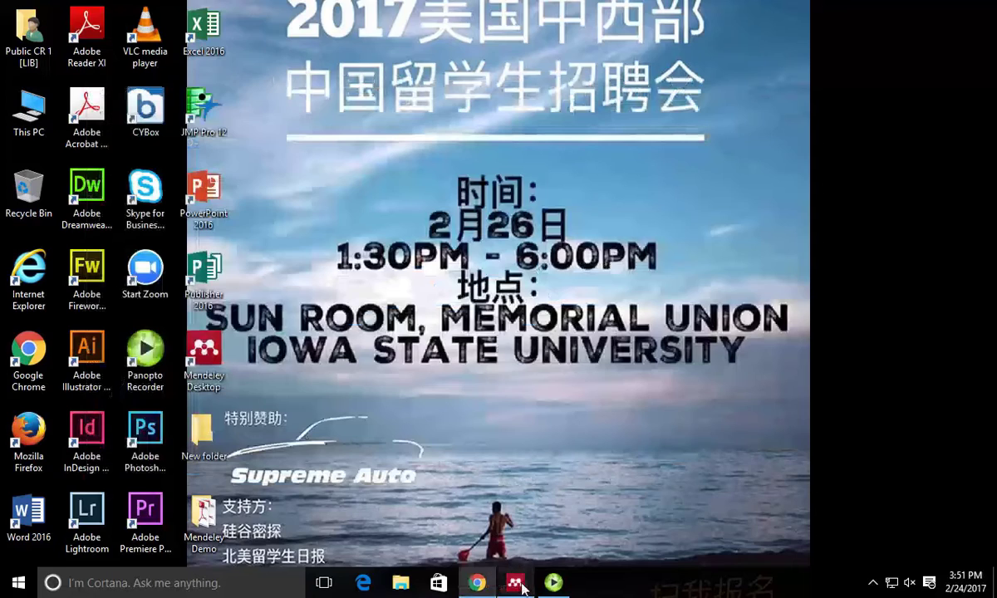
Sign out of Mendeley Desktop and sign in with the other account's e-mail and password, Stay signed in off.
click(517, 584)
click(14, 26)
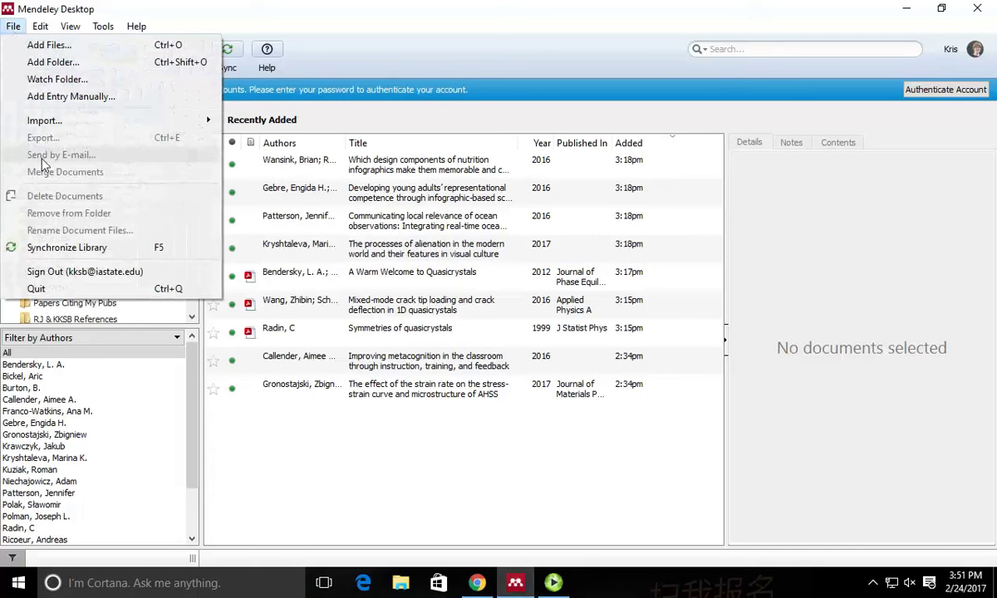
click(57, 272)
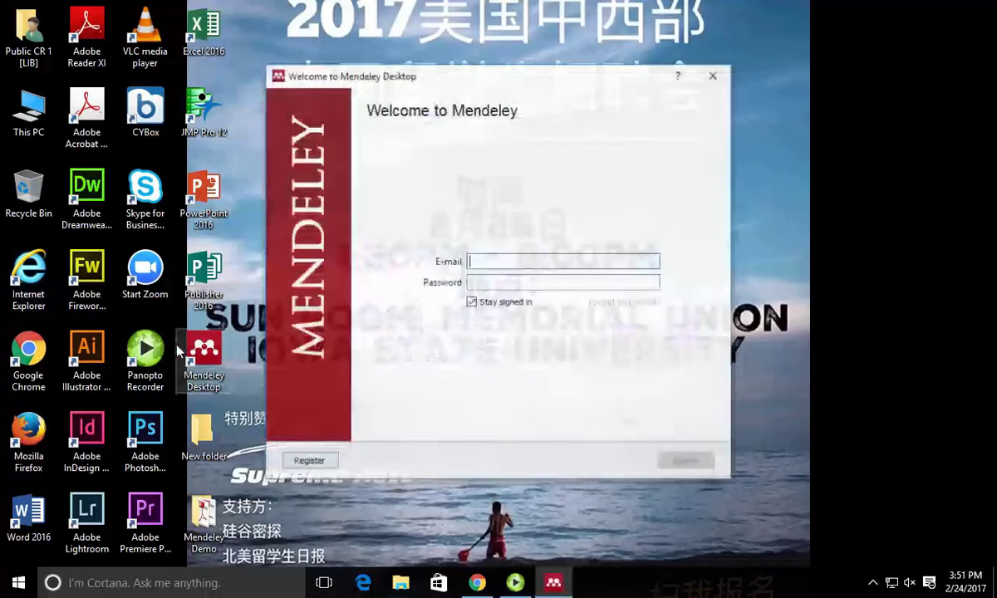
click(473, 304)
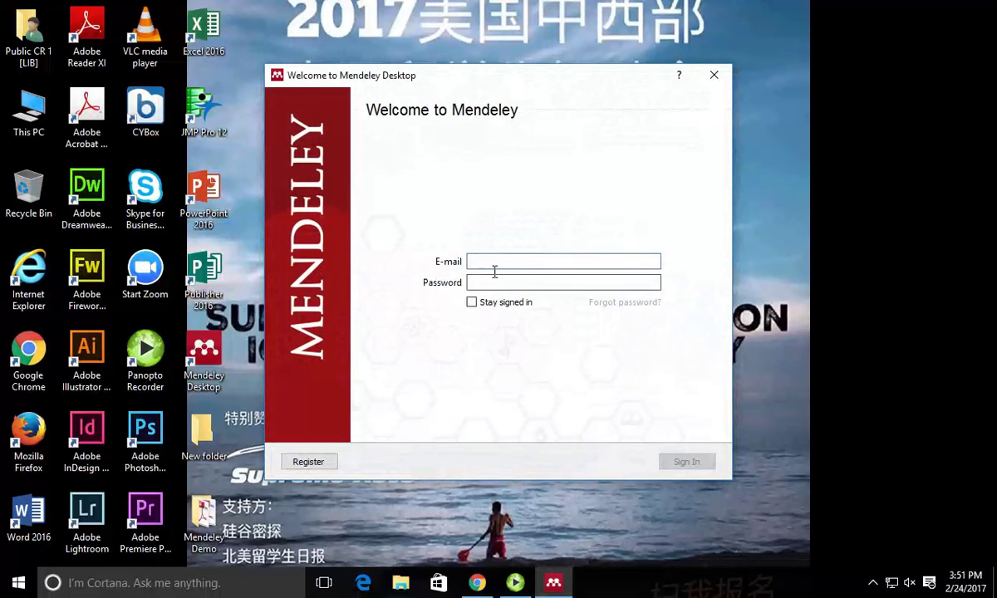
click(494, 267)
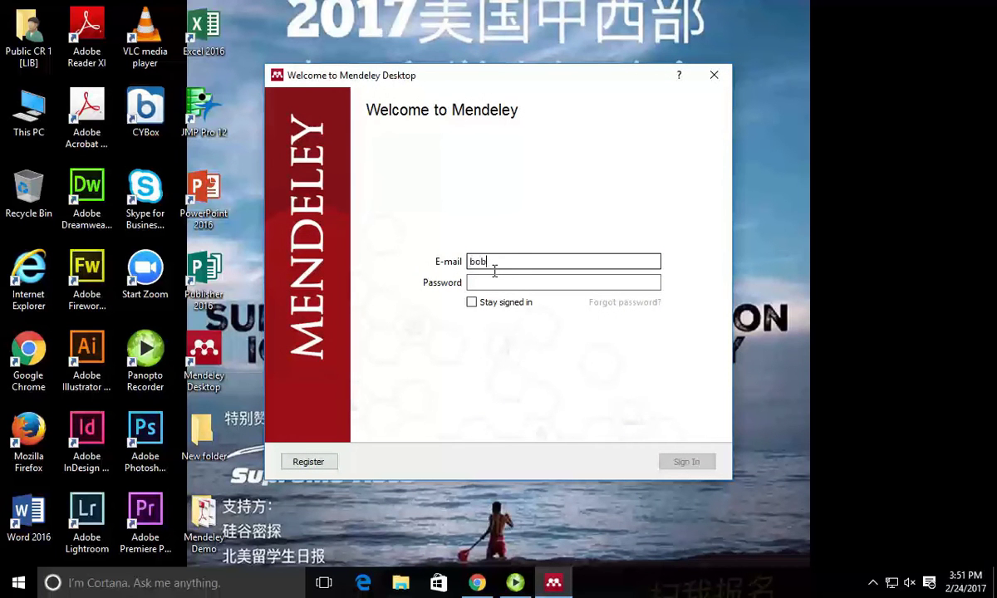
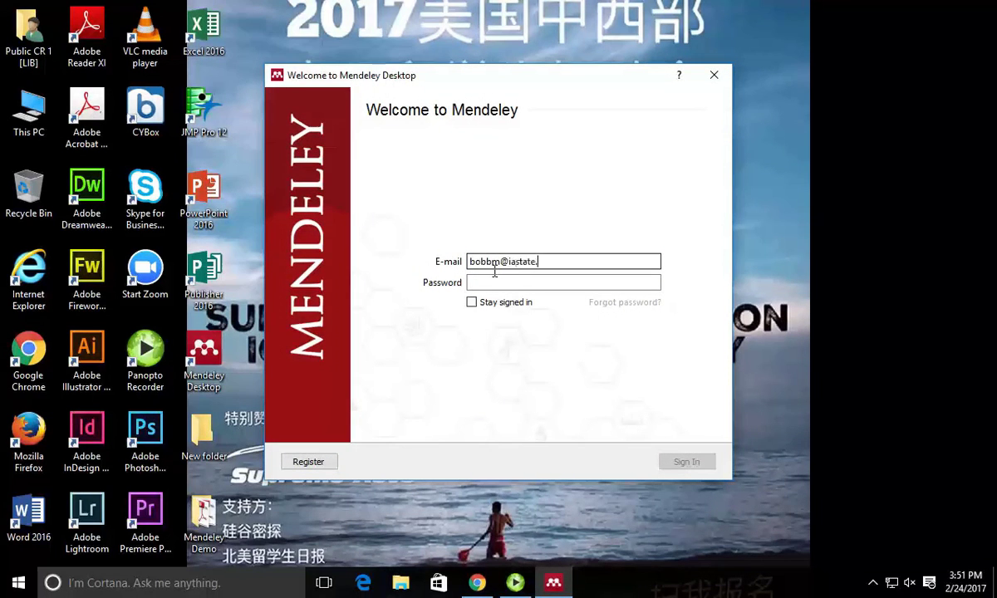
key(Tab)
text(*****)
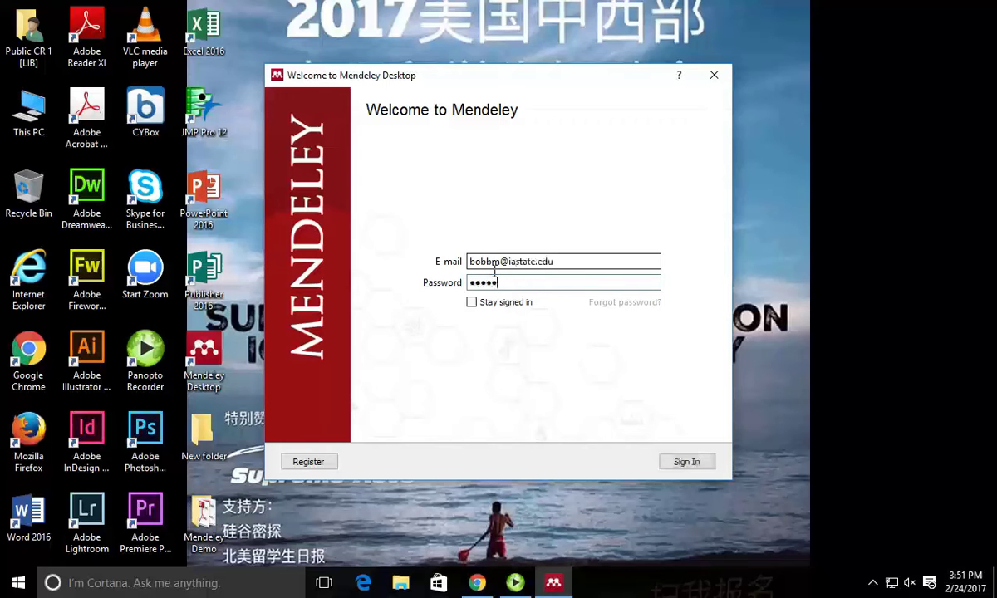
text(********)
key(Return)
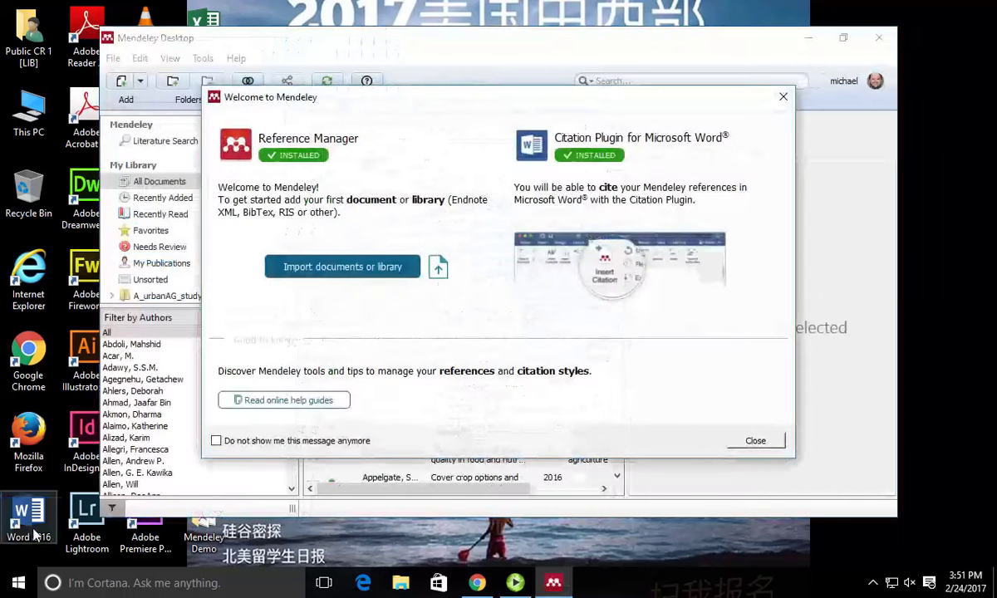
Dismiss the Welcome to Mendeley dialog and start a blank Word 2016 document.
click(755, 440)
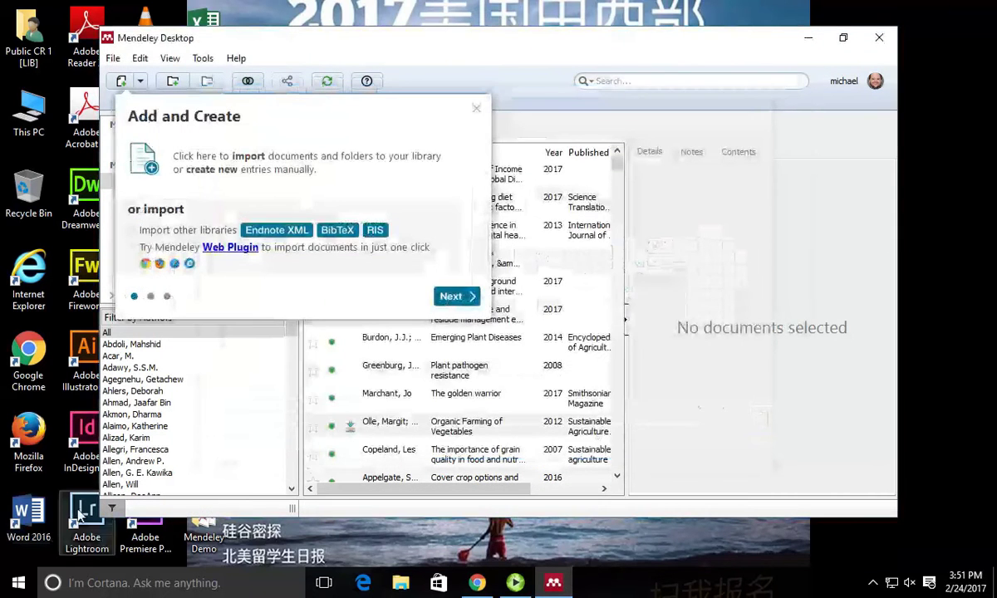
double_click(17, 521)
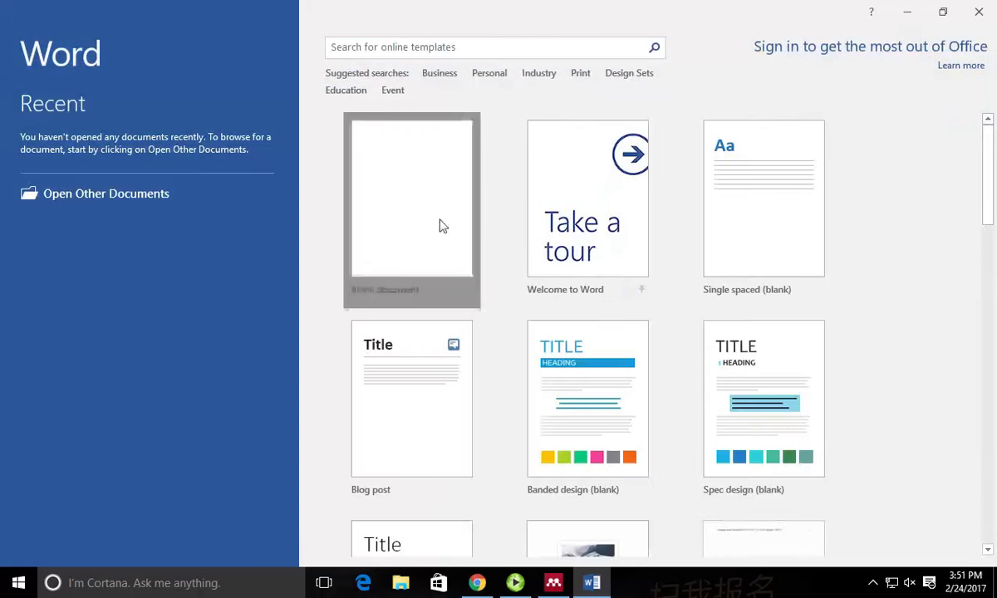
click(441, 225)
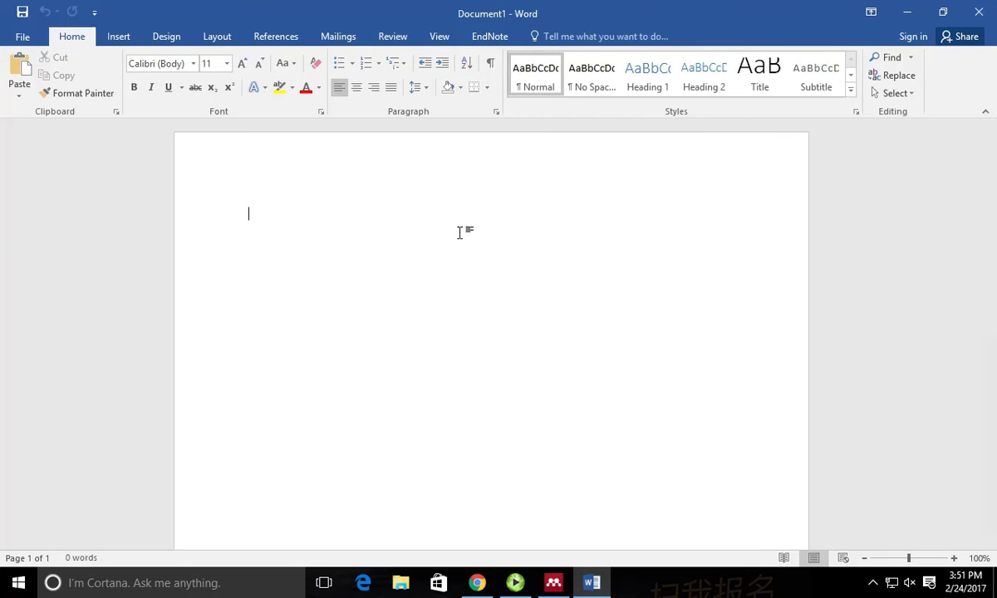
Type the first sentence, 'This is an important senternce', into Document1.
text(This )
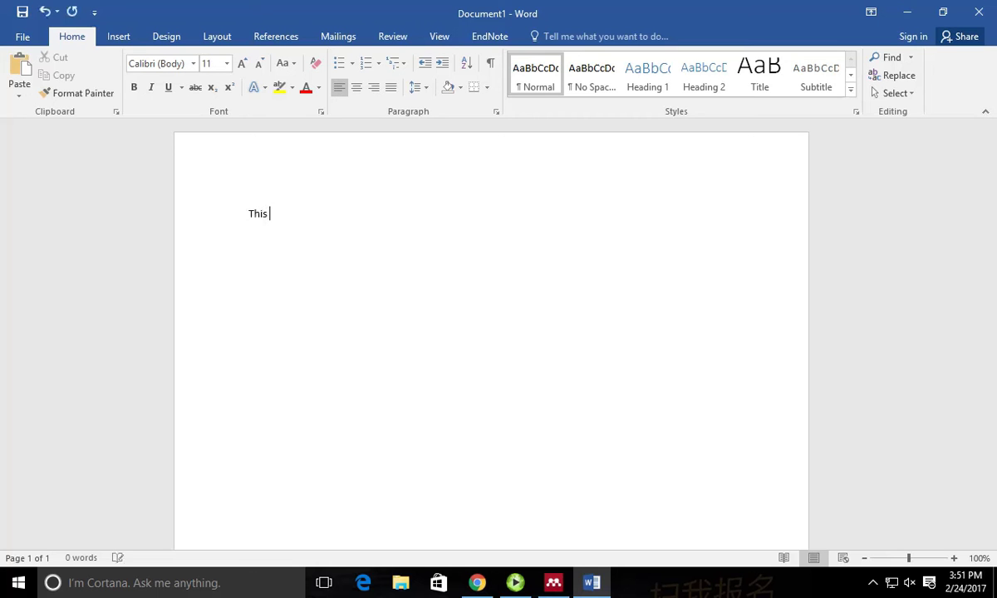
text(is an important senternce)
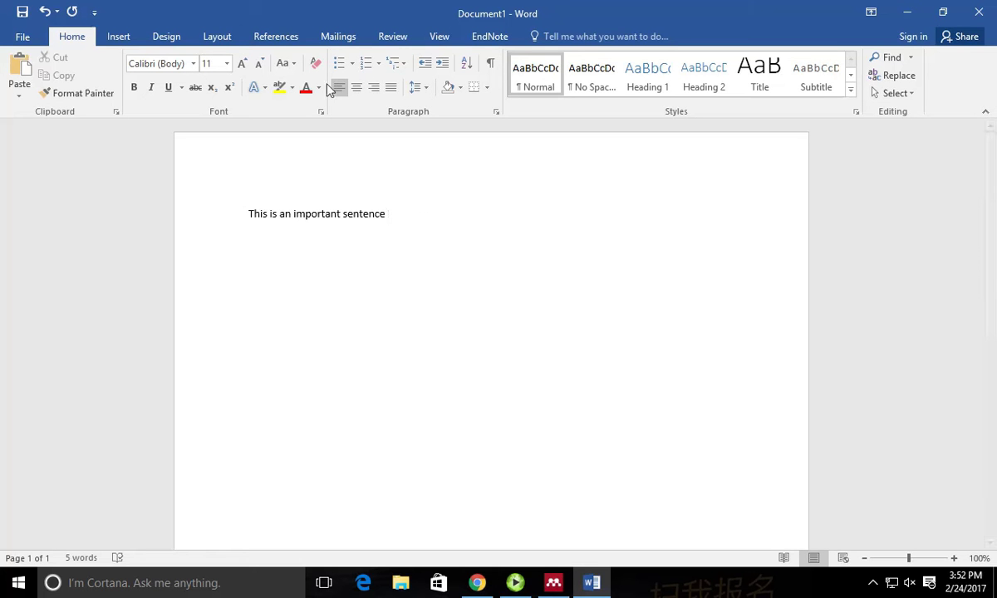
Insert a Mendeley citation for S. Thanuskodi, producing '(S. Thanuskodi, n.d.)' after the sentence.
click(274, 39)
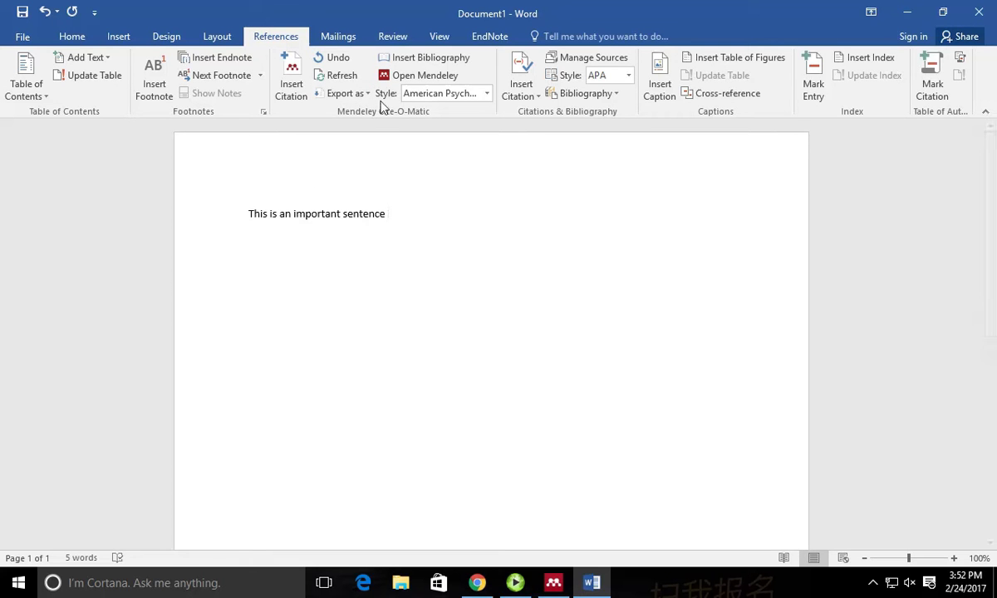
click(289, 67)
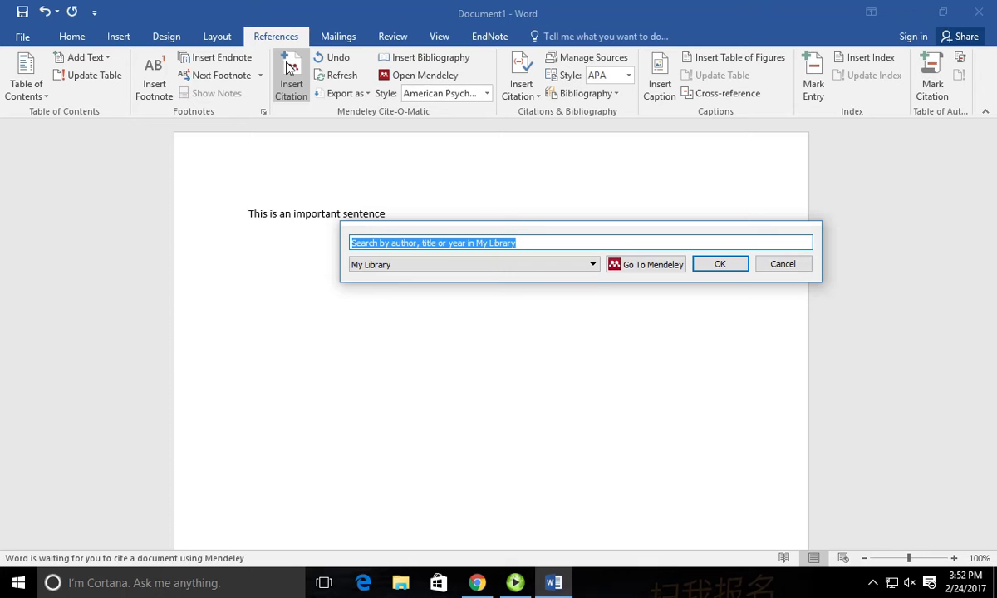
text(a)
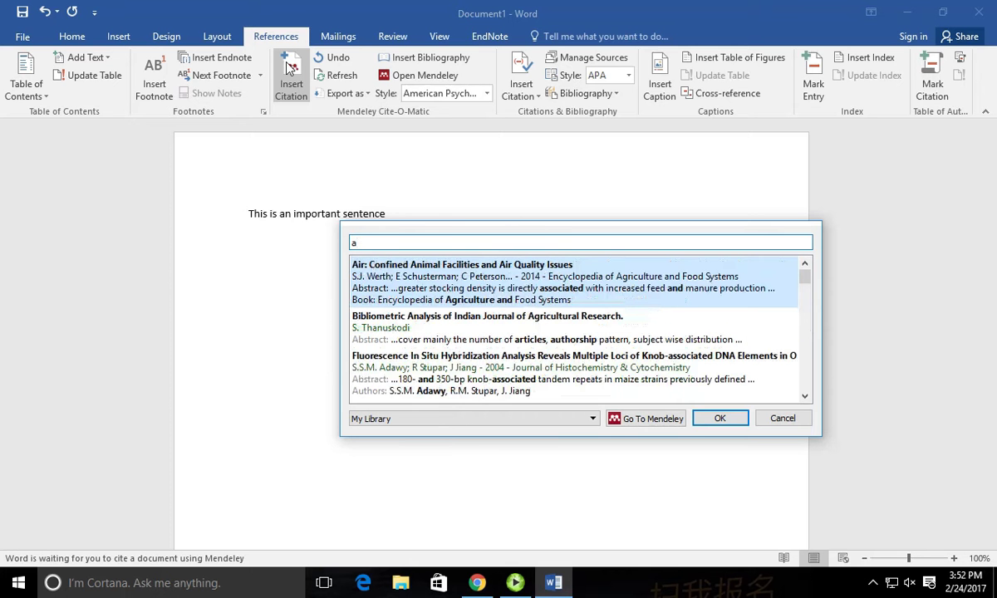
scroll(632, 293, down, 5)
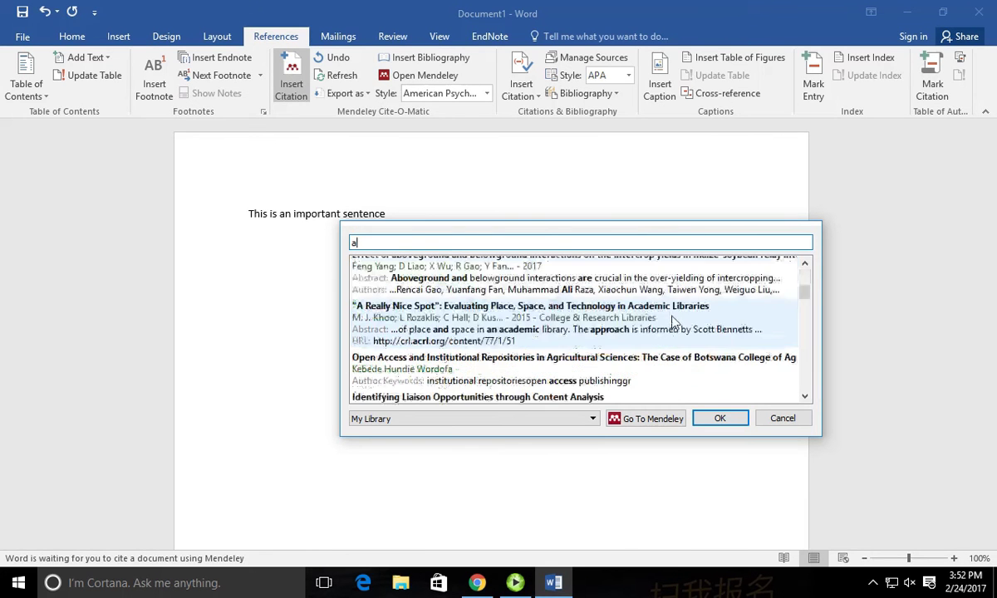
scroll(673, 320, up, 6)
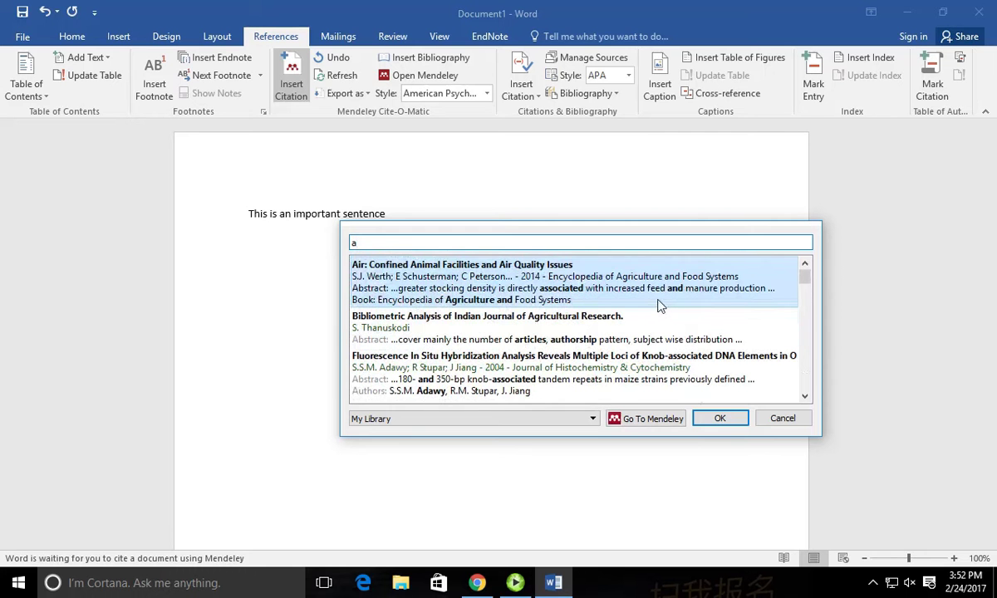
click(436, 331)
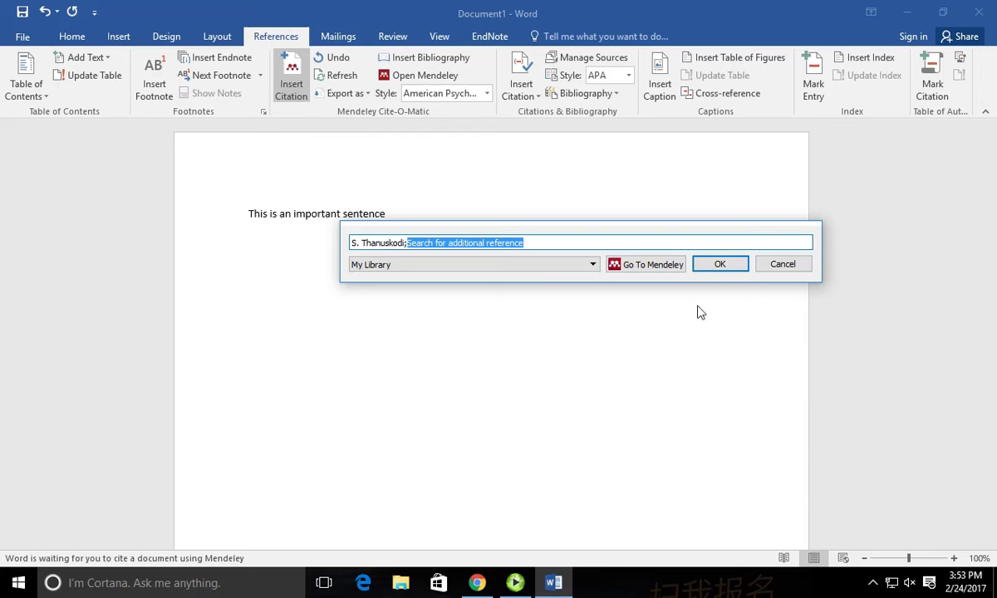
click(710, 268)
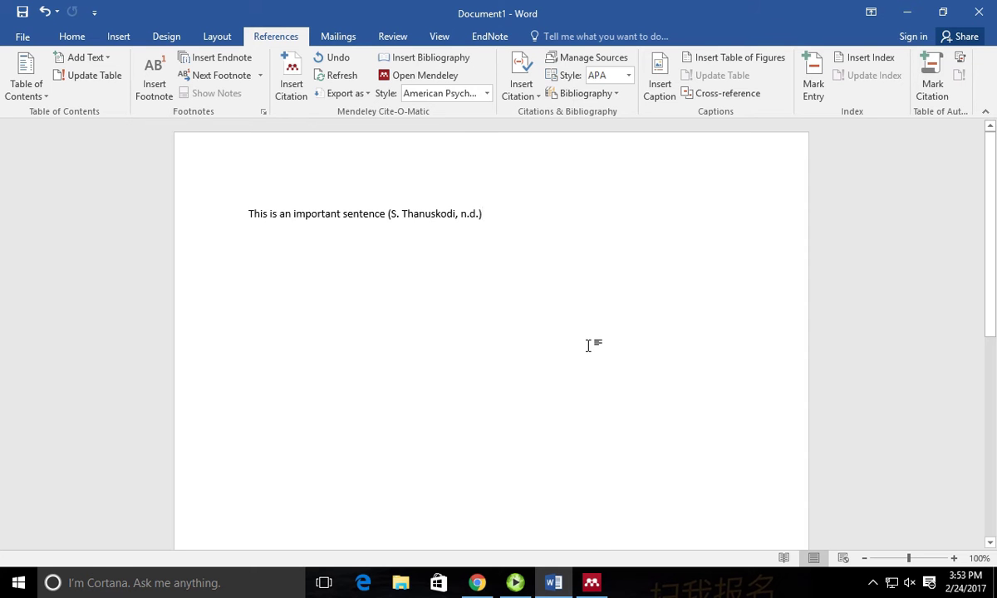
Add '. Sentence number two is also important' cited to Hughes, 2001, ending with a period.
text(. Sen)
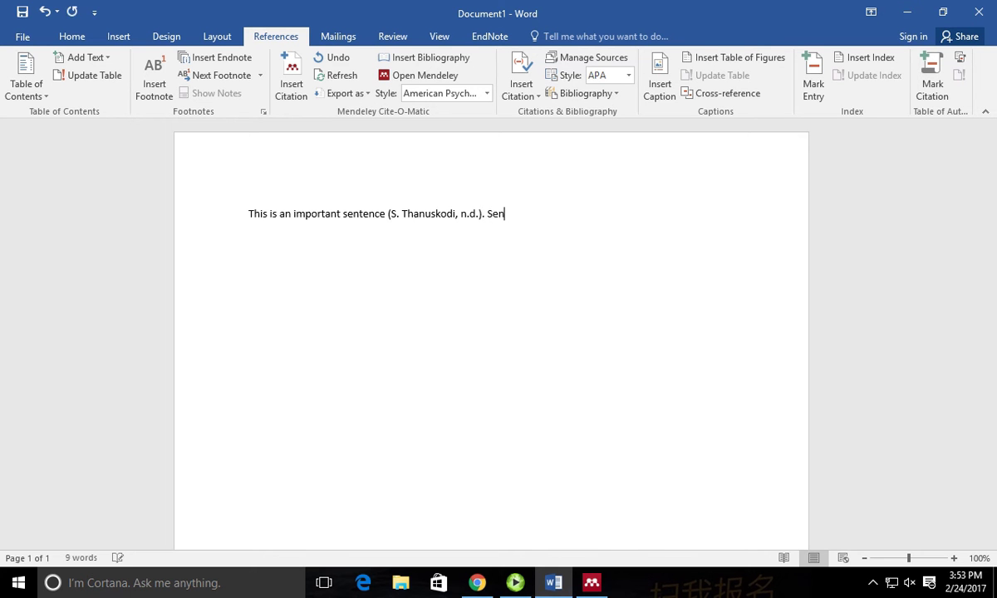
text(tence number two is also imp)
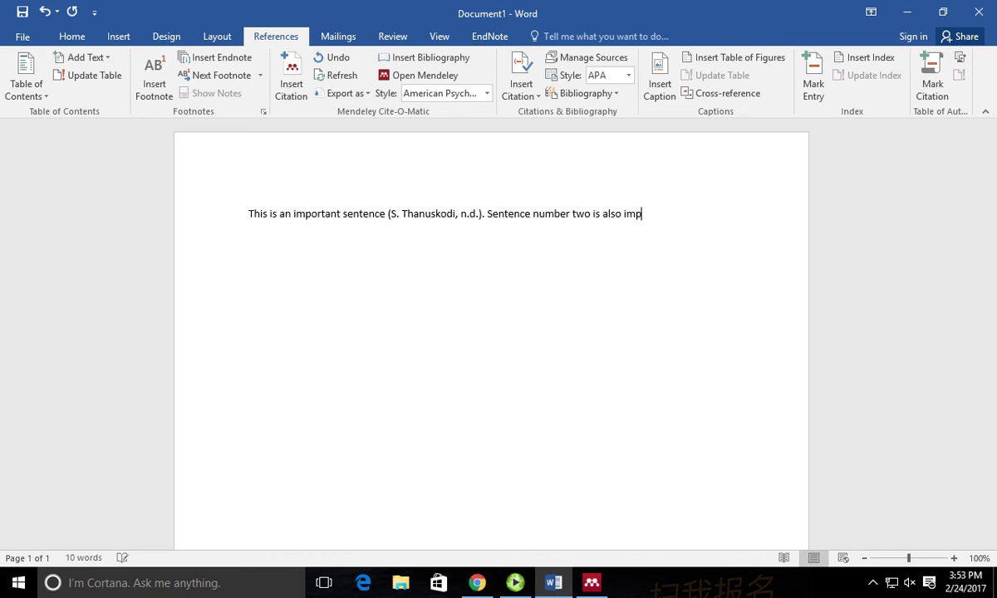
text(ortant)
click(287, 83)
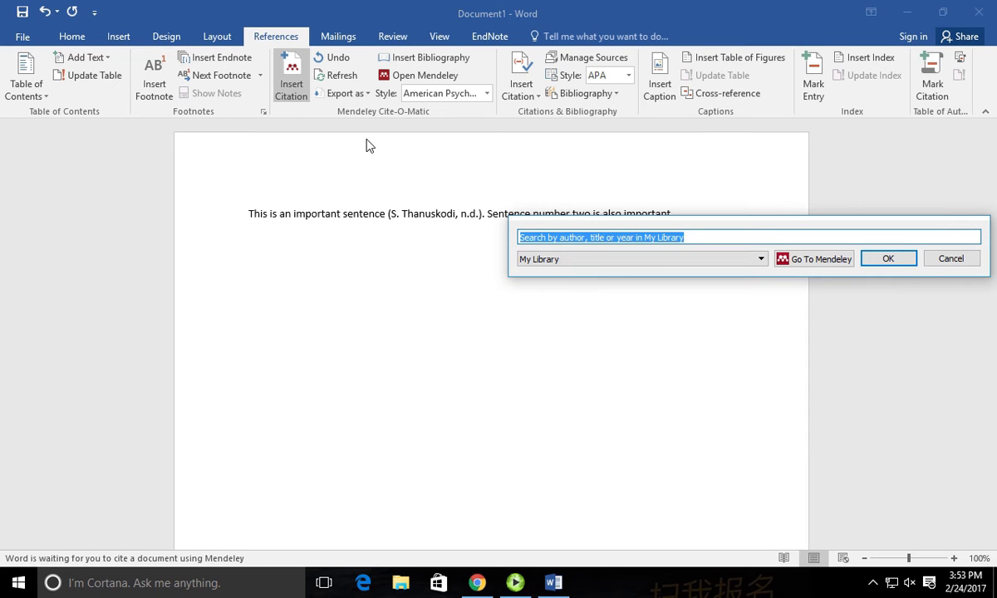
text(z)
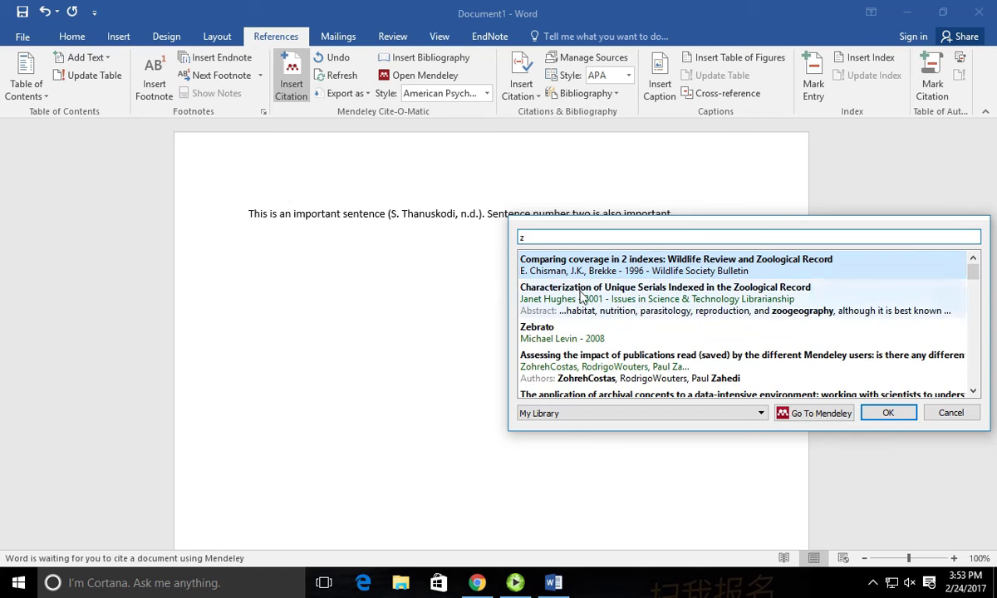
click(583, 298)
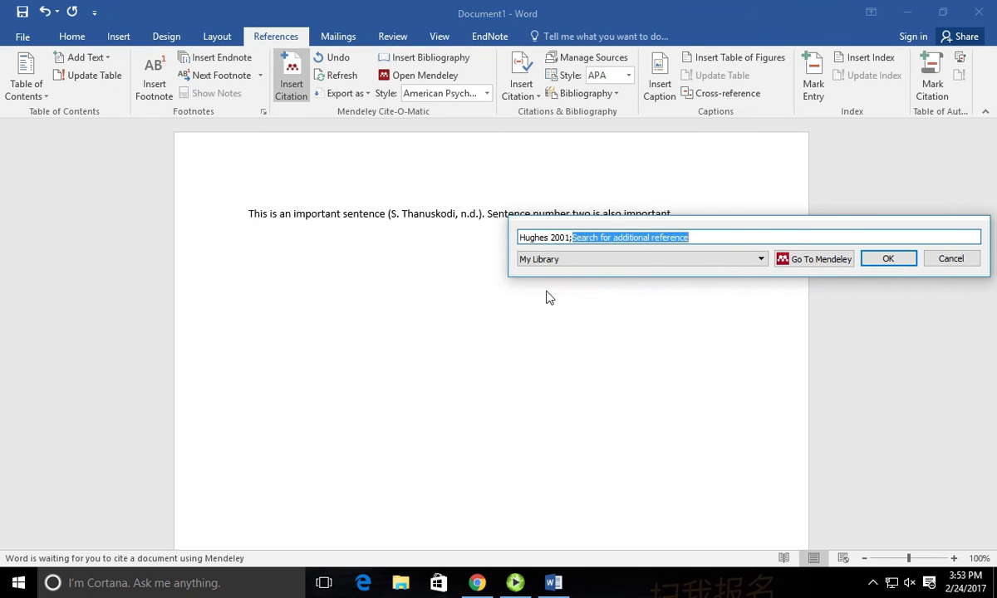
click(890, 259)
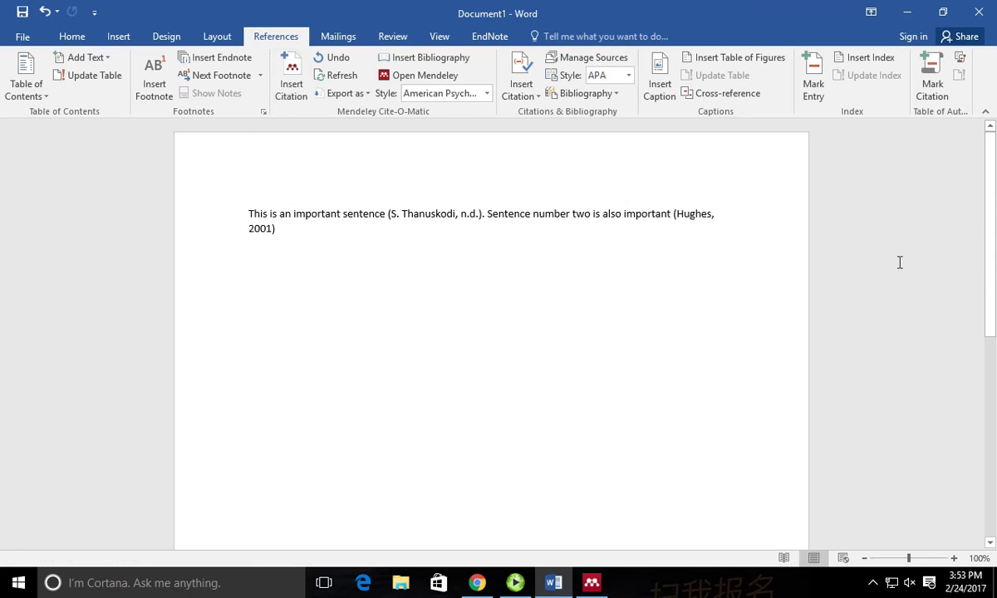
text(.)
Type a 'References' heading on its own line below the paragraph.
key(Return)
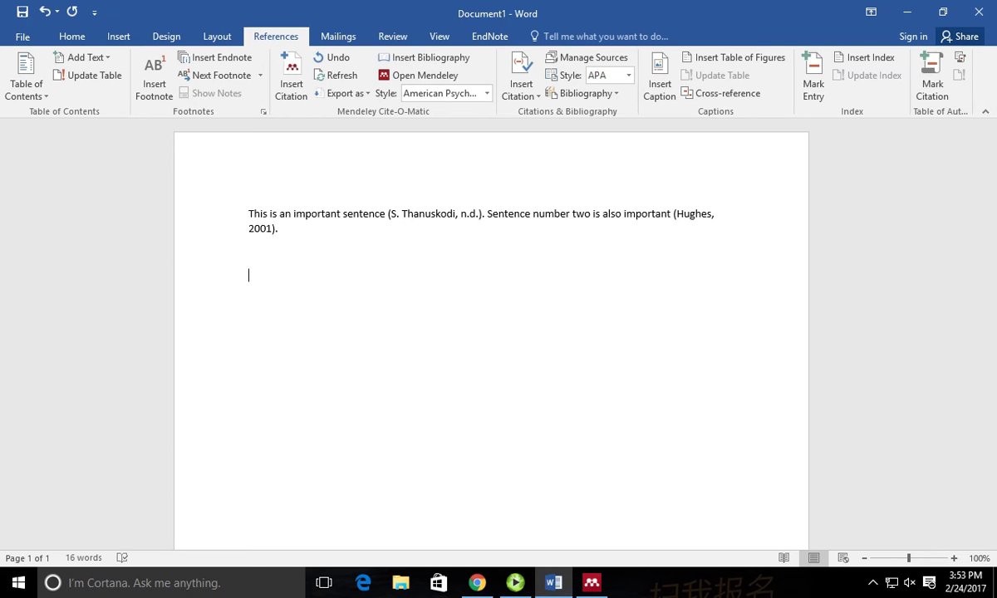
text(References)
key(Return)
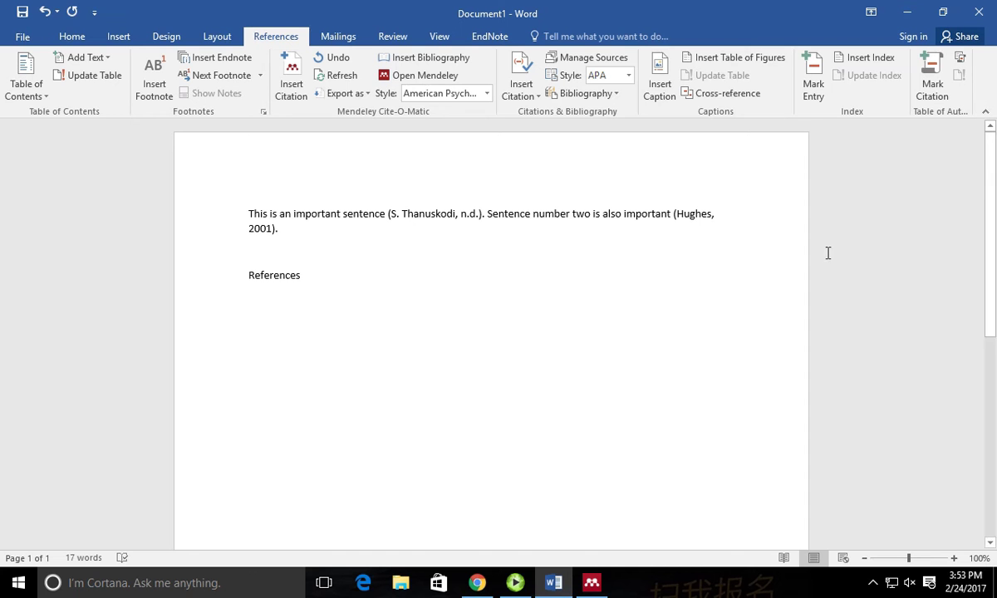
Insert the APA bibliography under References, then open the Mendeley citation style dropdown.
click(415, 60)
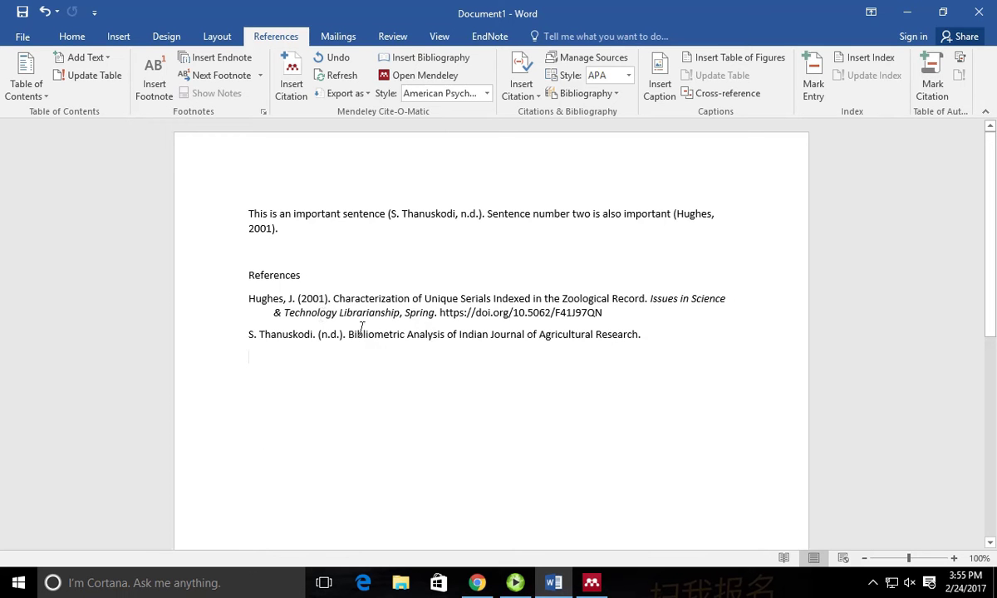
click(487, 93)
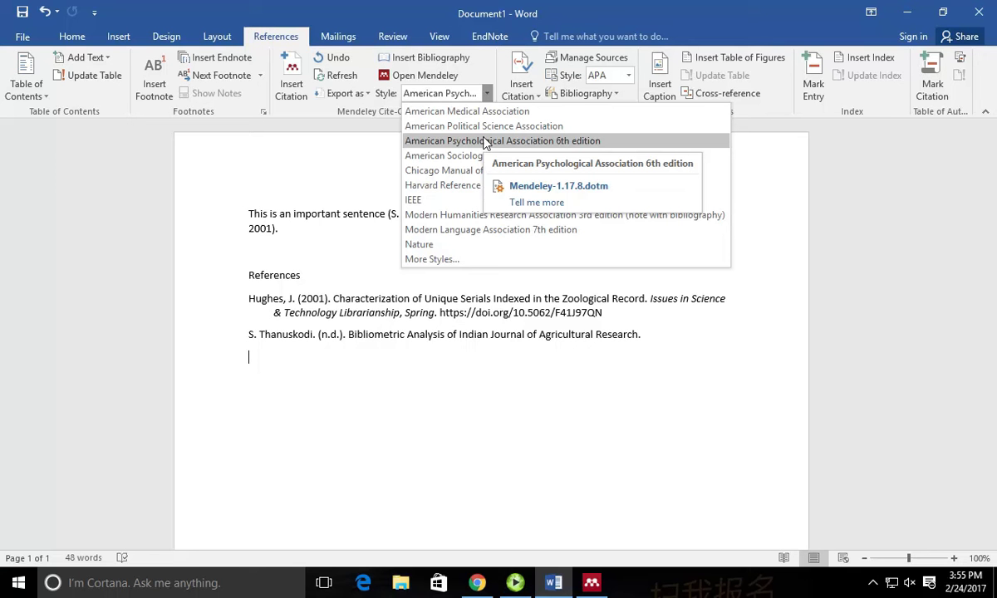
Apply the installed IEEE style so citations become numbered [1], [2] with a numbered References list.
click(441, 259)
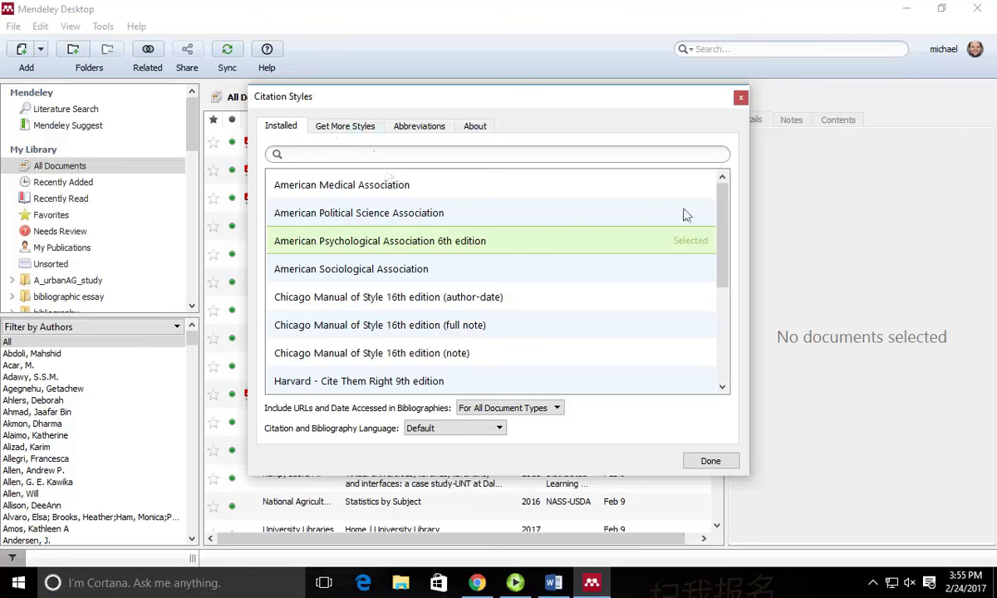
drag(722, 199, 719, 267)
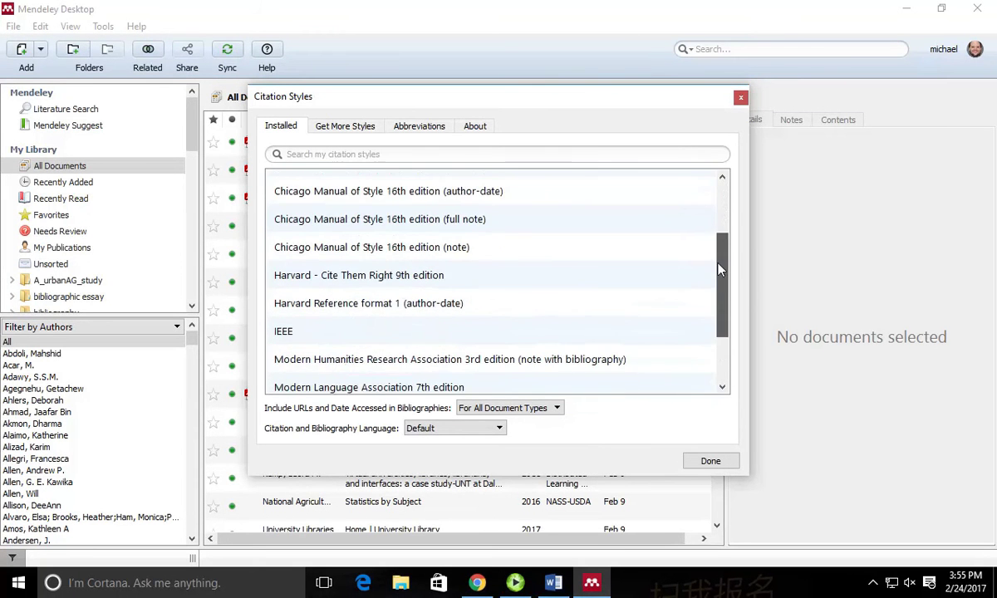
click(292, 332)
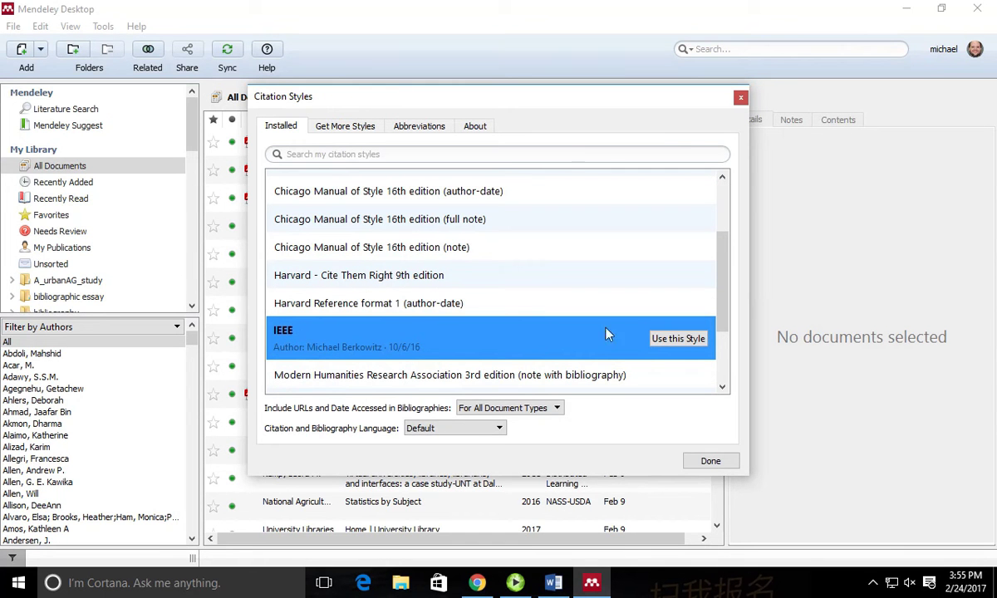
click(665, 339)
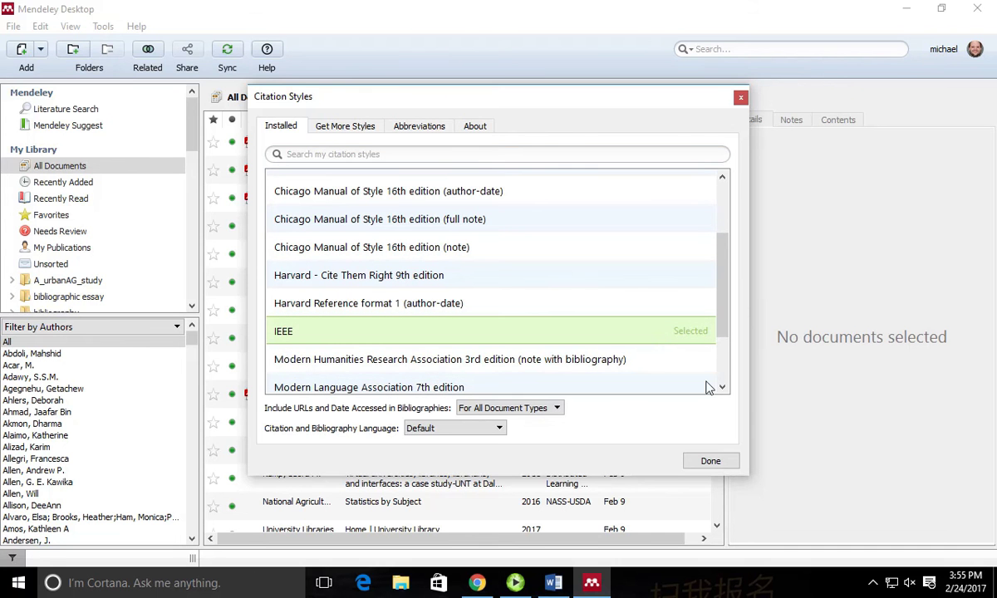
click(713, 464)
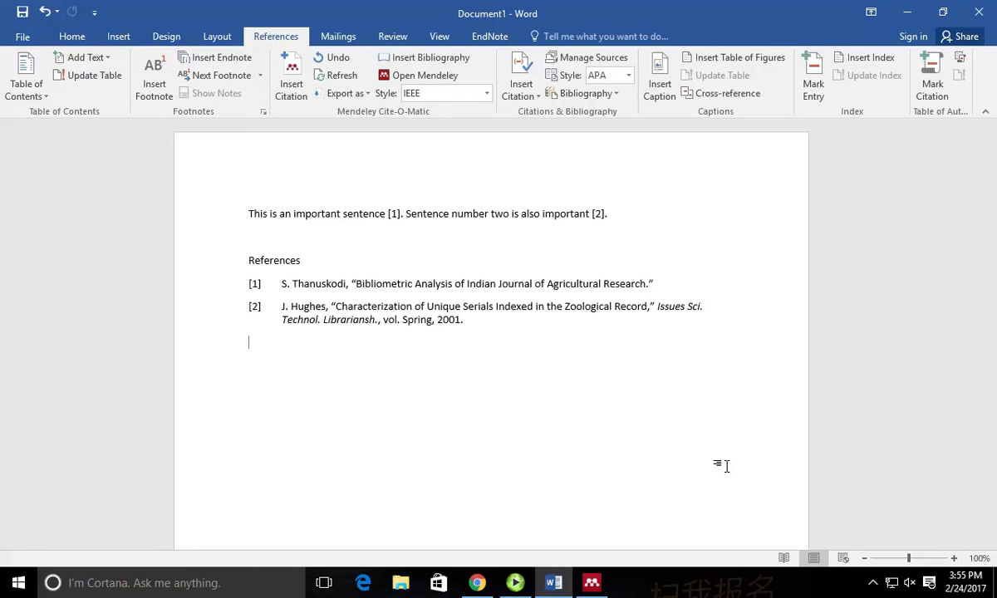
Search the available styles for 'genetic' and install the Behavior Genetics citation style.
click(487, 94)
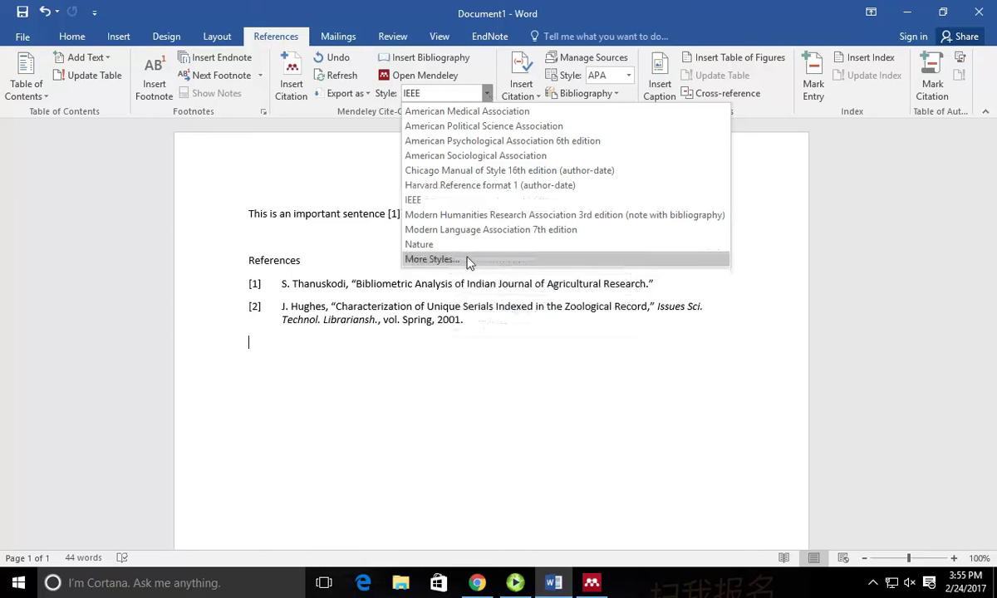
click(468, 260)
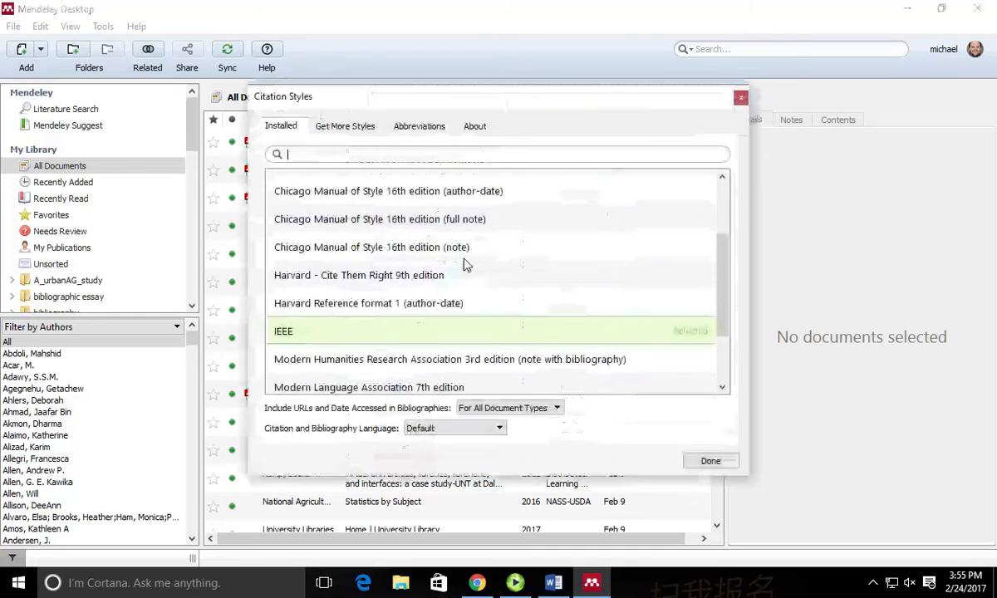
click(356, 127)
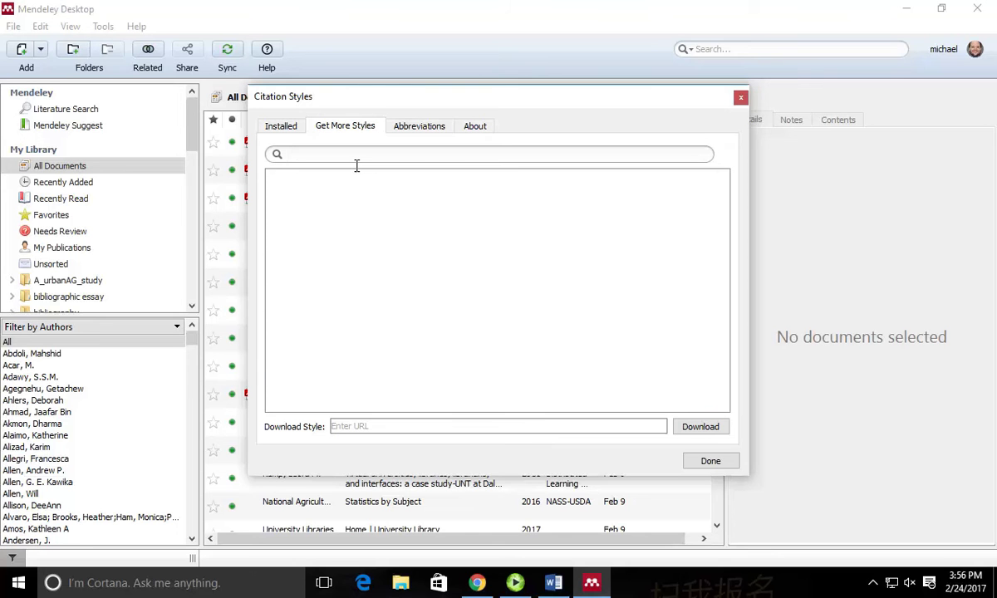
text(genetic)
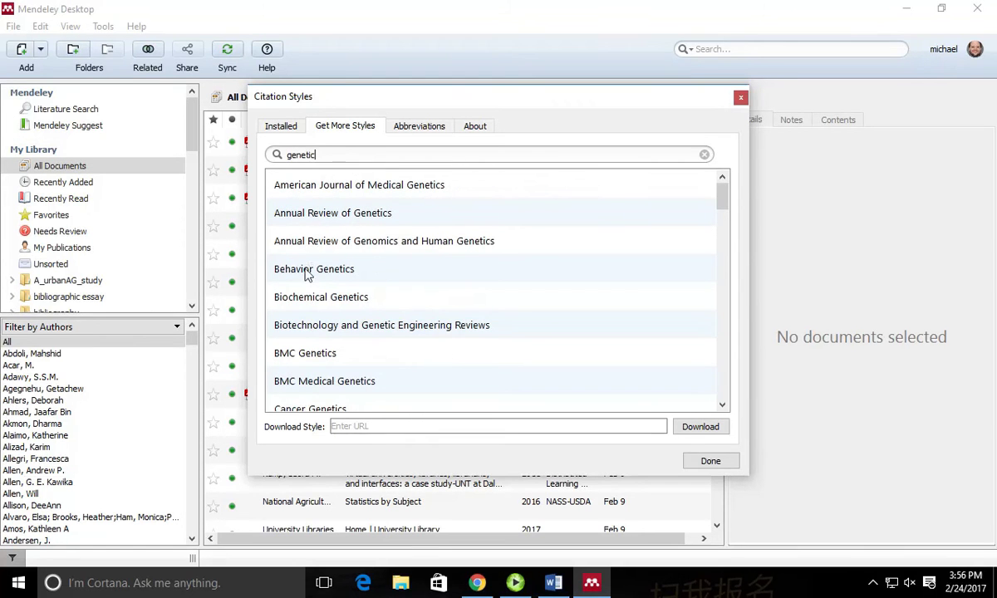
right_click(344, 269)
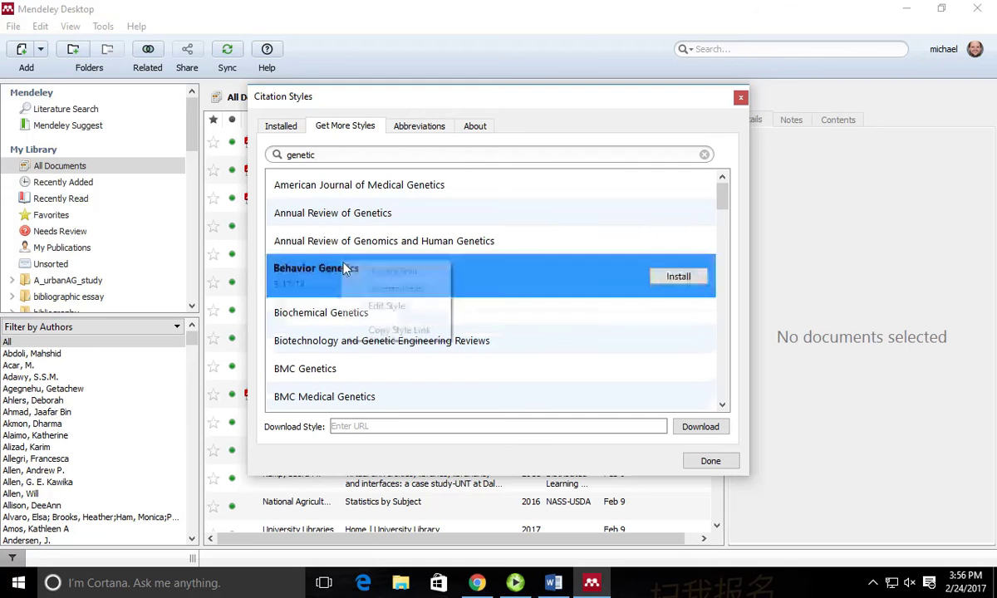
click(298, 267)
click(670, 279)
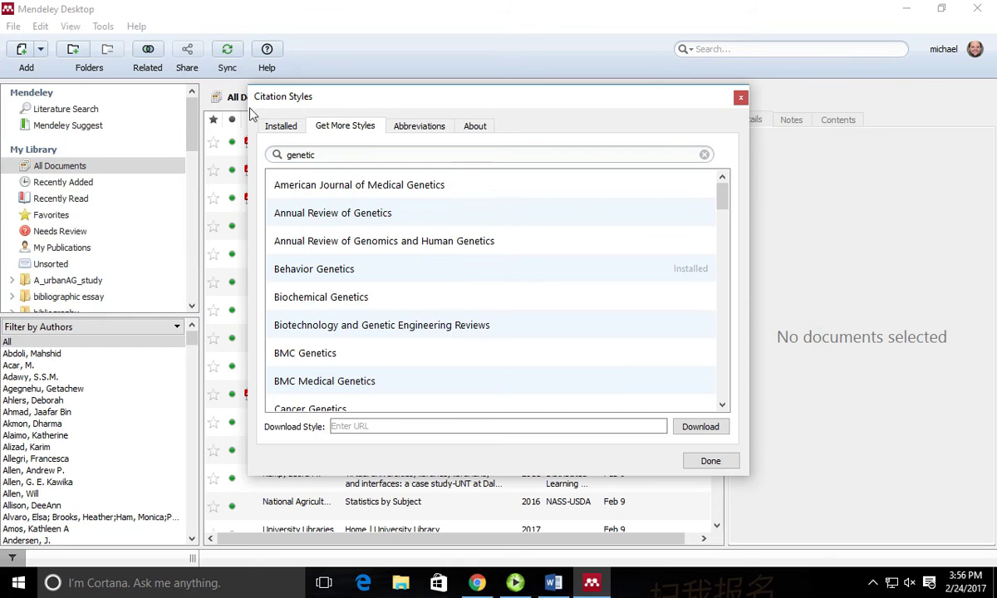
Select Behavior Genetics among the installed styles and make it the active style.
click(283, 127)
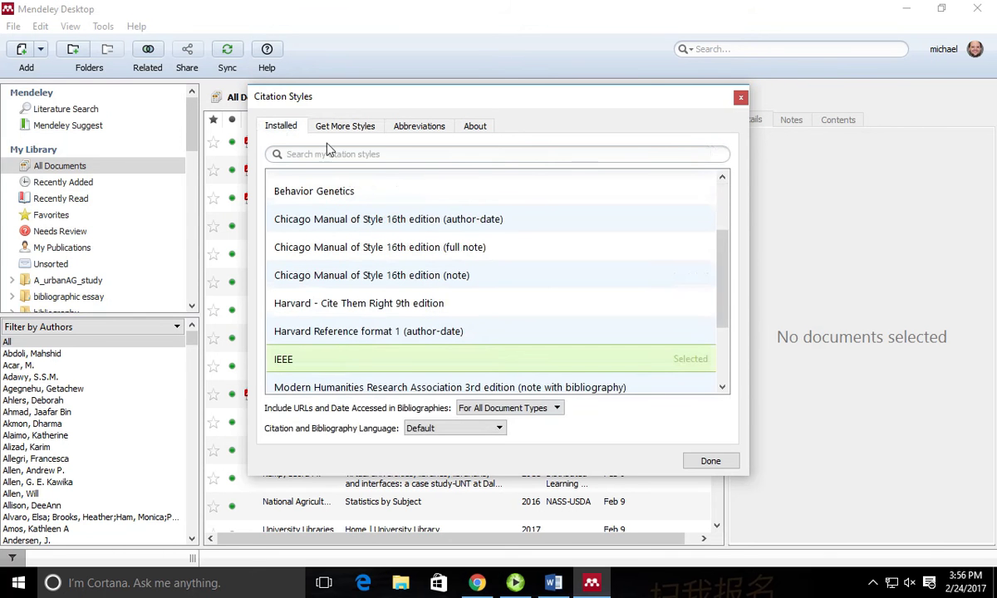
click(344, 194)
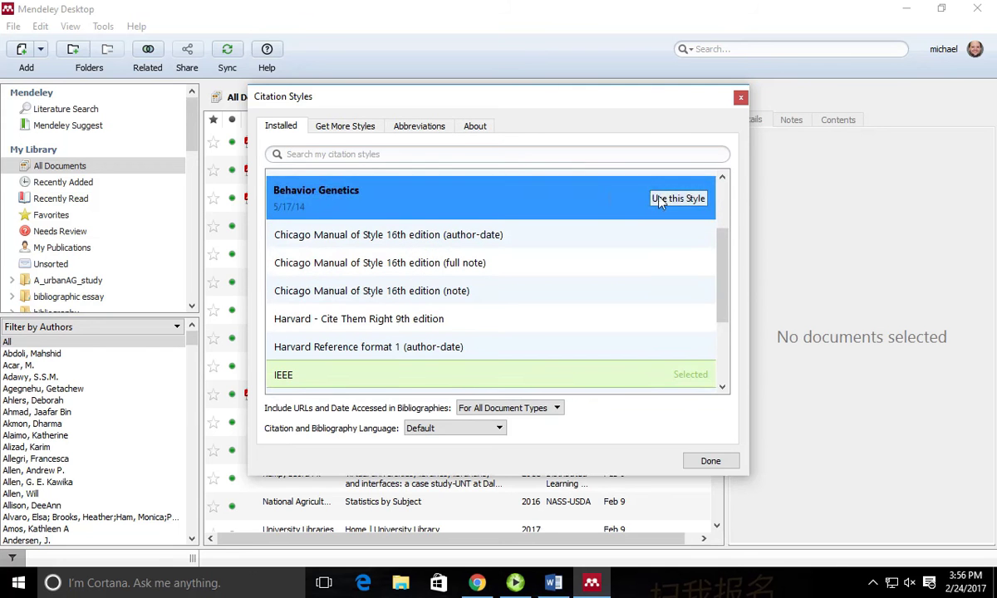
click(672, 198)
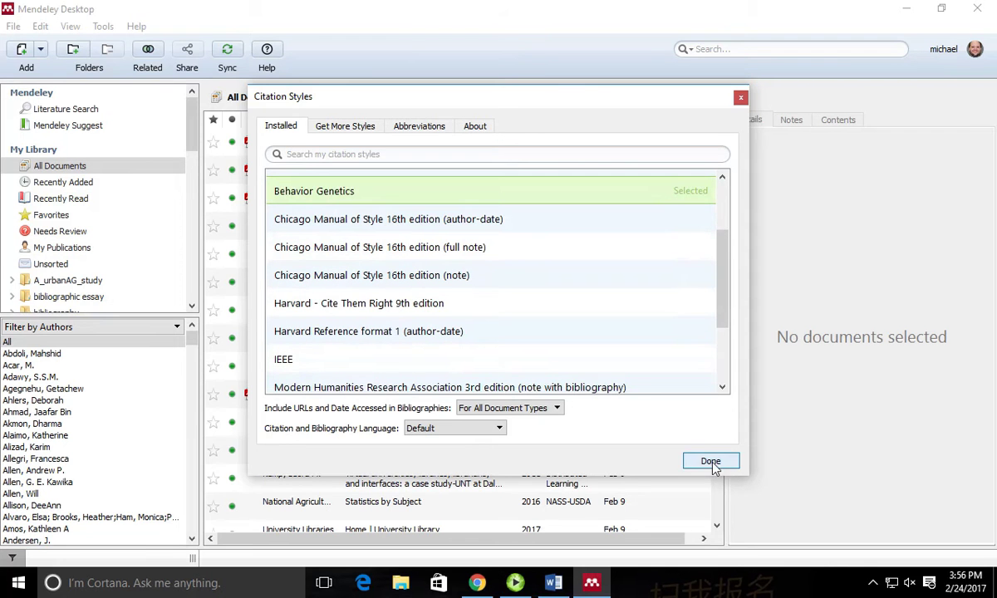
click(711, 462)
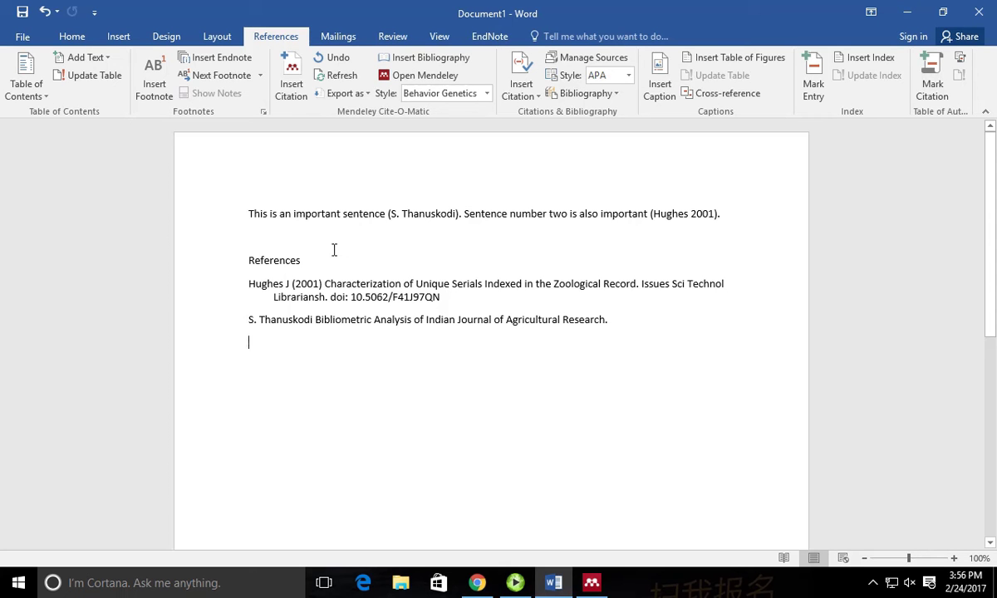
Add the Farm city book (Carpenter 2009) to the first sentence's Thanuskodi citation.
click(462, 223)
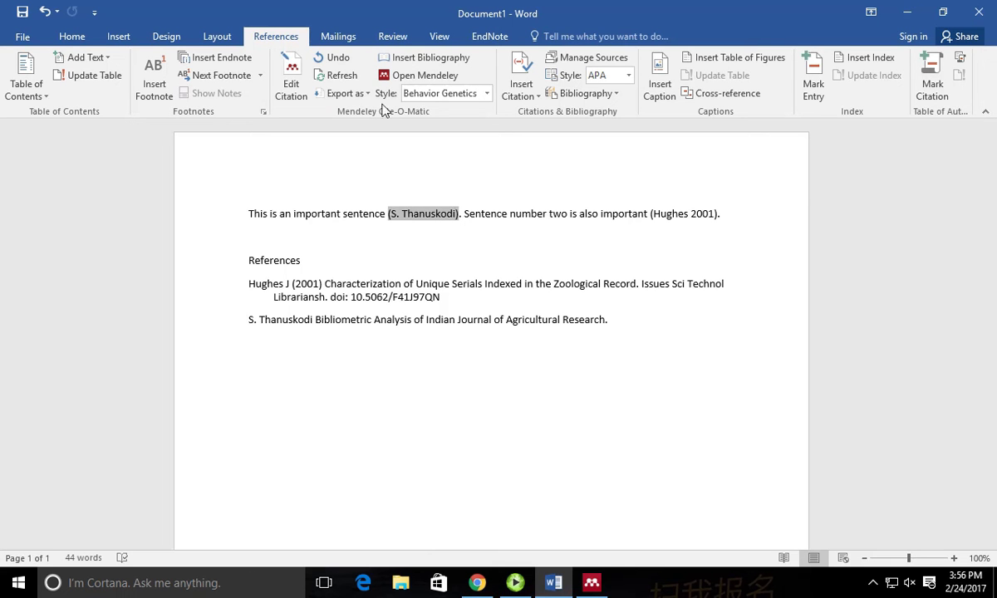
click(291, 73)
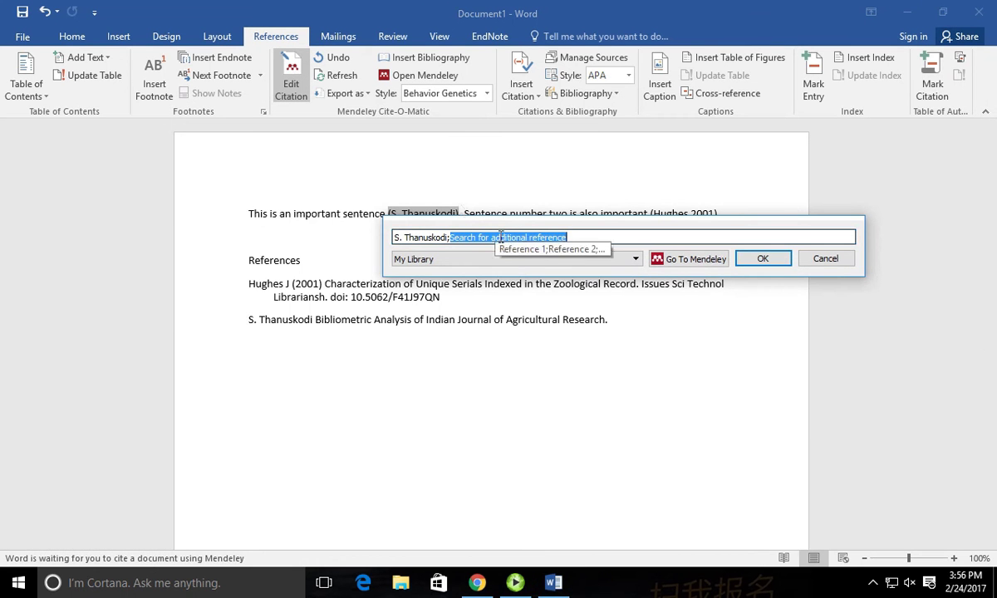
text(u)
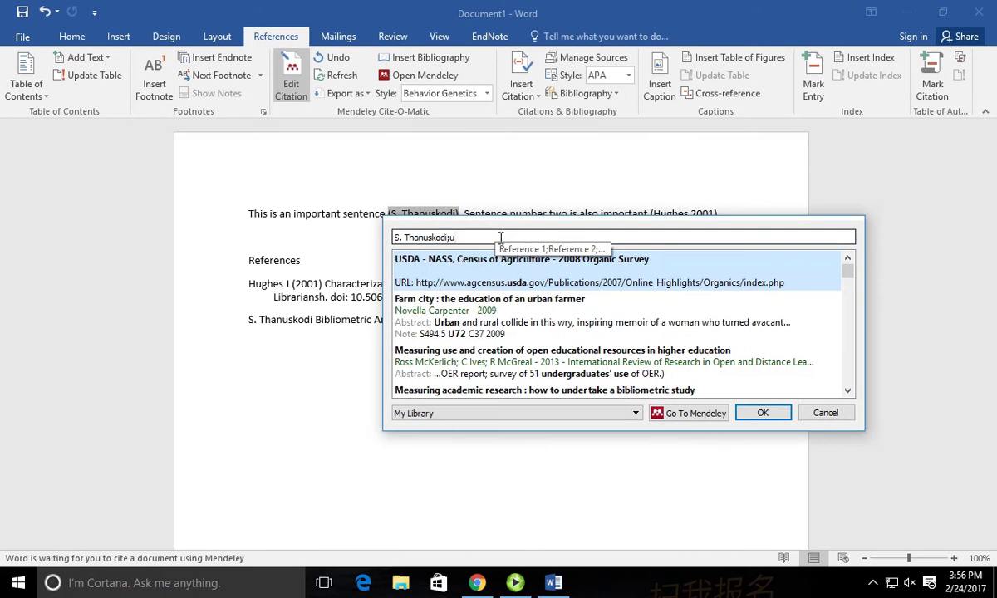
click(441, 309)
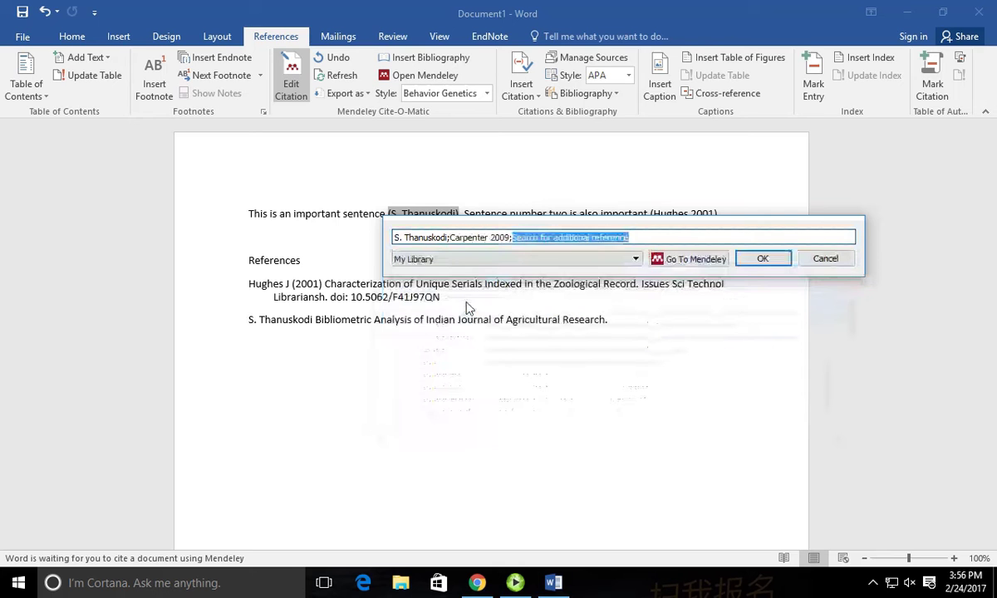
click(758, 259)
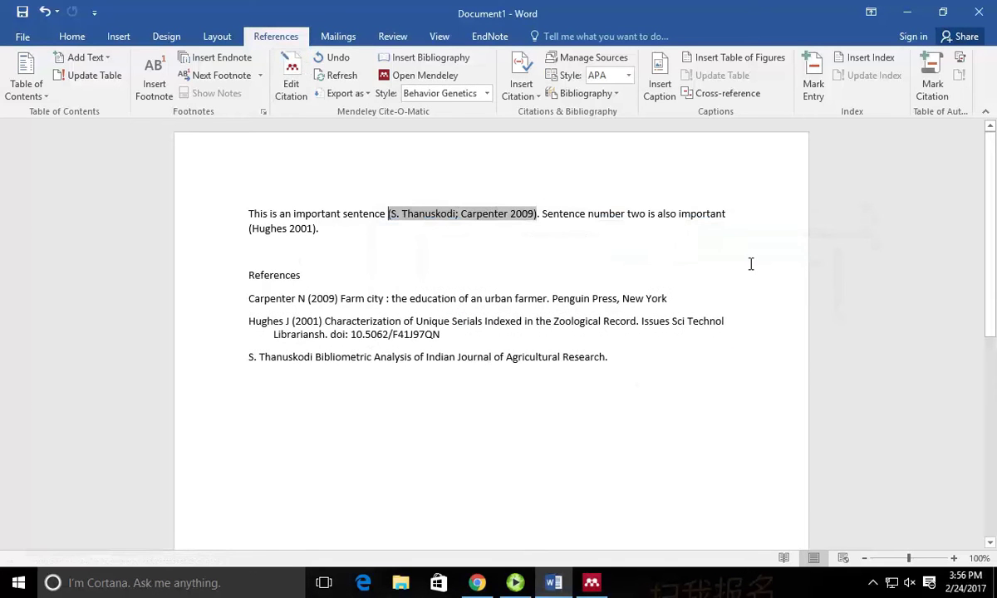
click(479, 251)
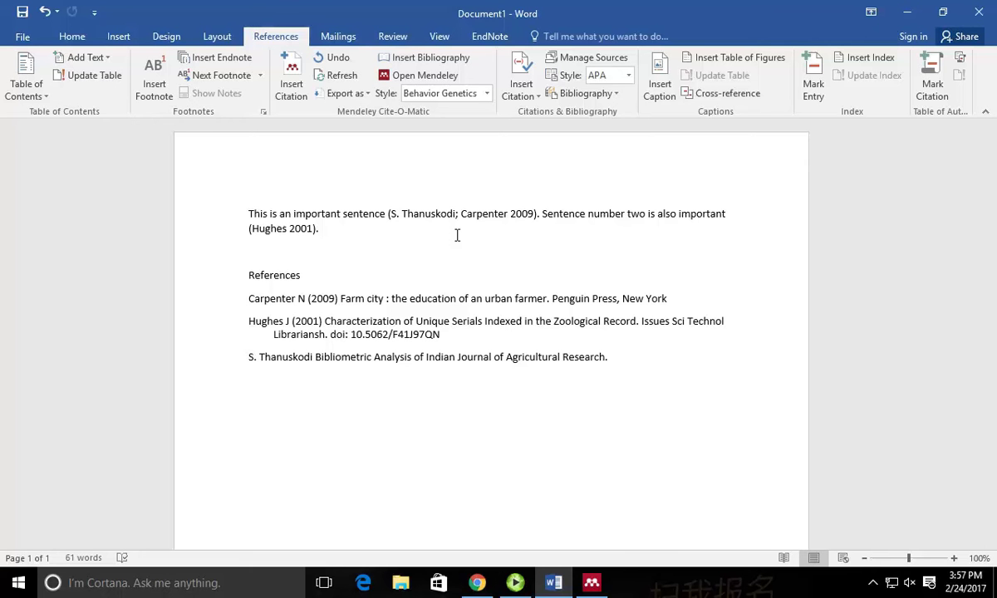
Type the third sentence 'Sentence three is also important' after the second sentence.
click(457, 235)
text(set)
key(BackSpace)
text(ntence three )
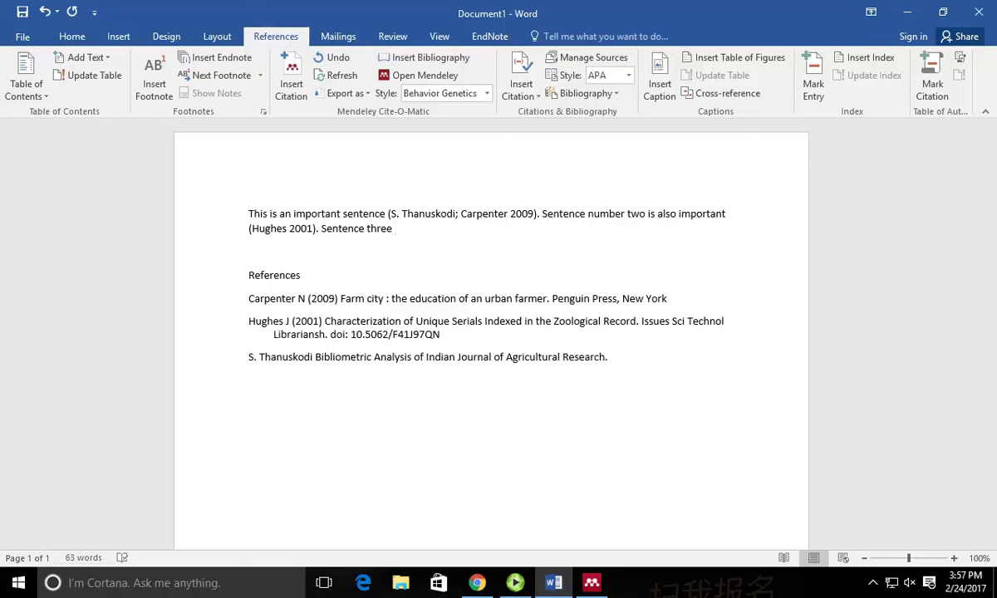
text(is also important)
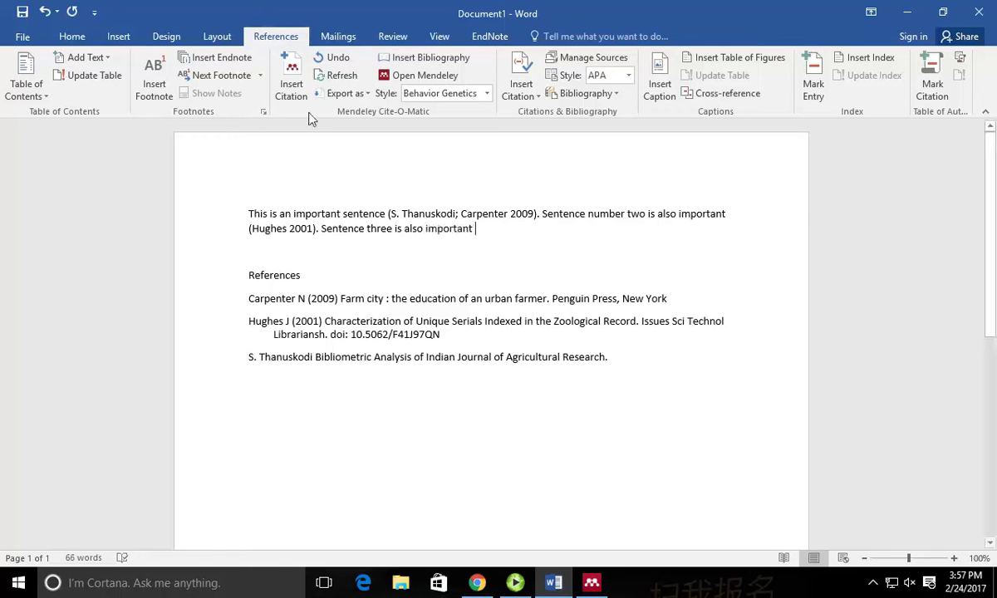
Cite the Measuring academic research book (Andrés 2009) at the end of the new sentence.
click(291, 83)
text(u)
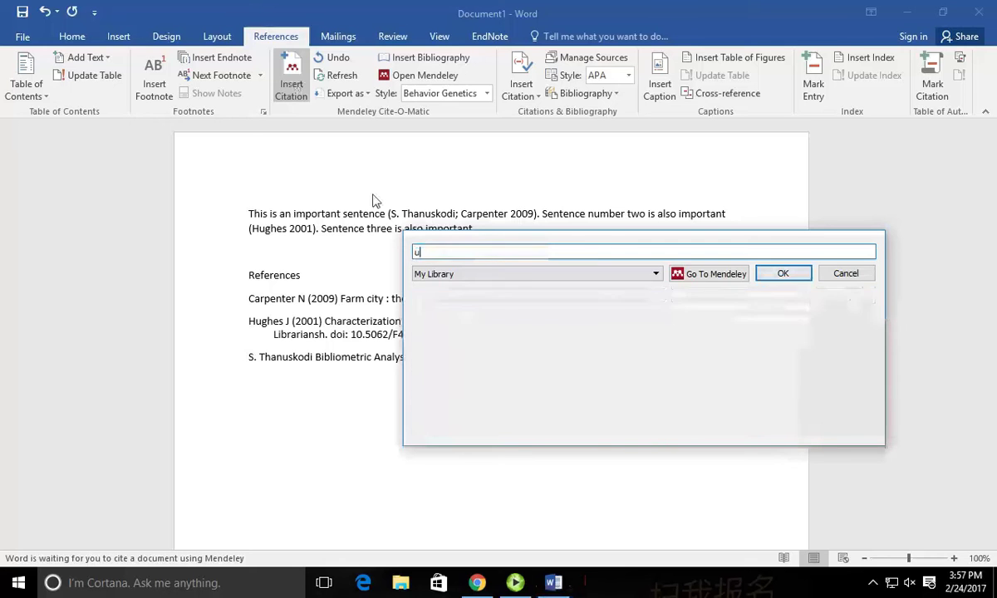
click(525, 381)
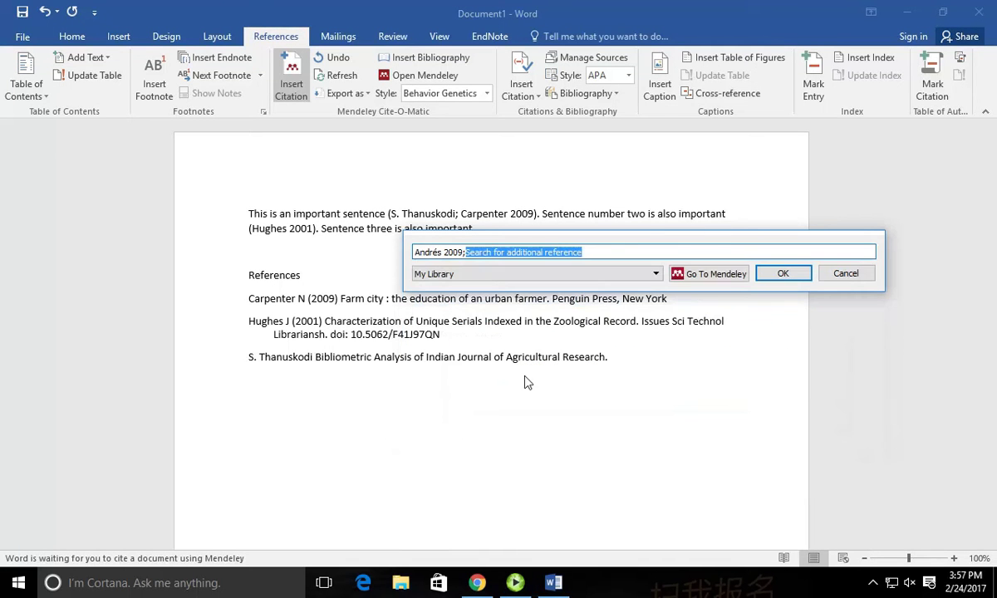
click(781, 273)
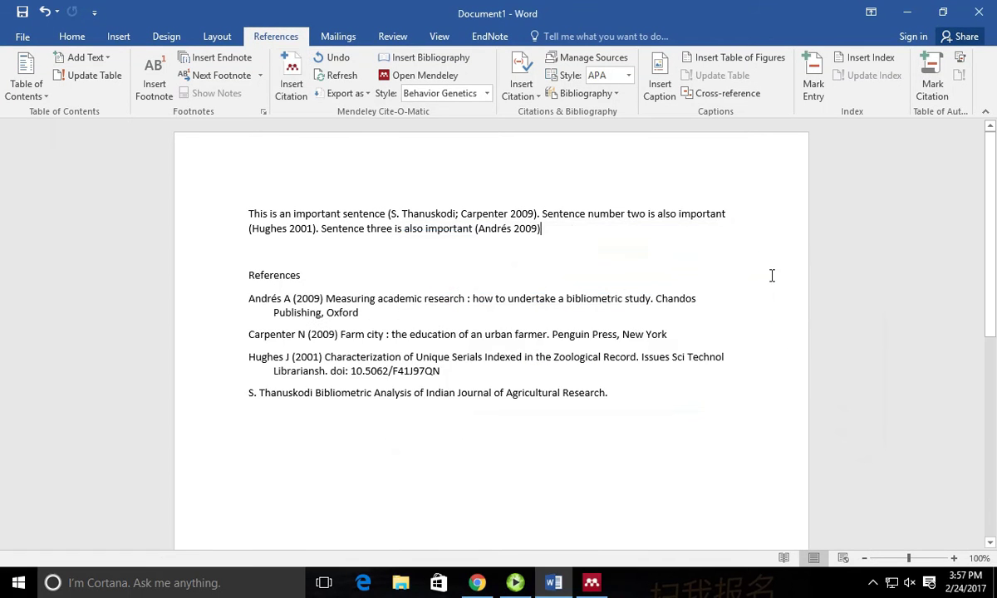
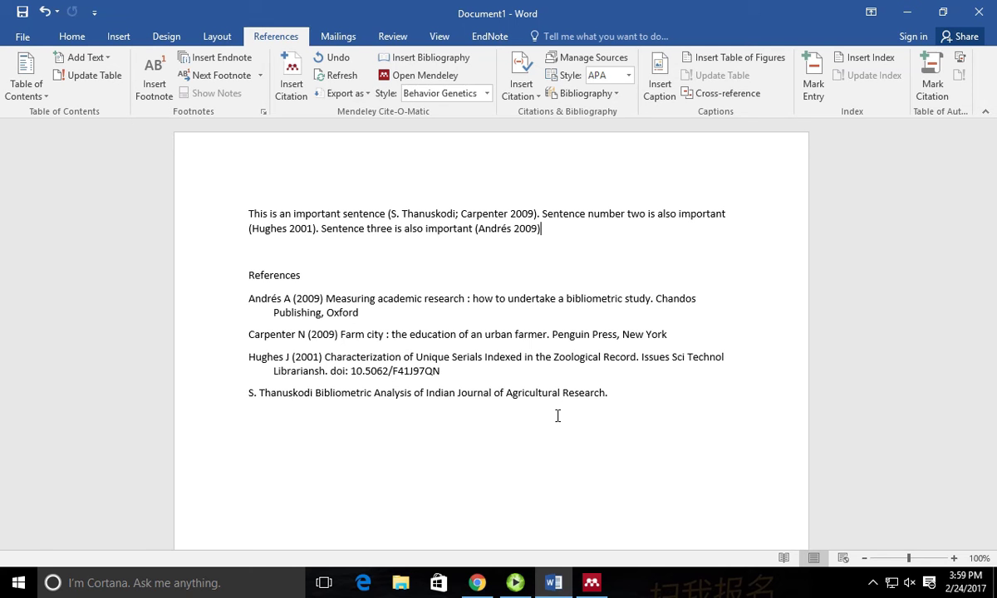
Put the cursor on the empty line below the References list in the Word document.
click(557, 415)
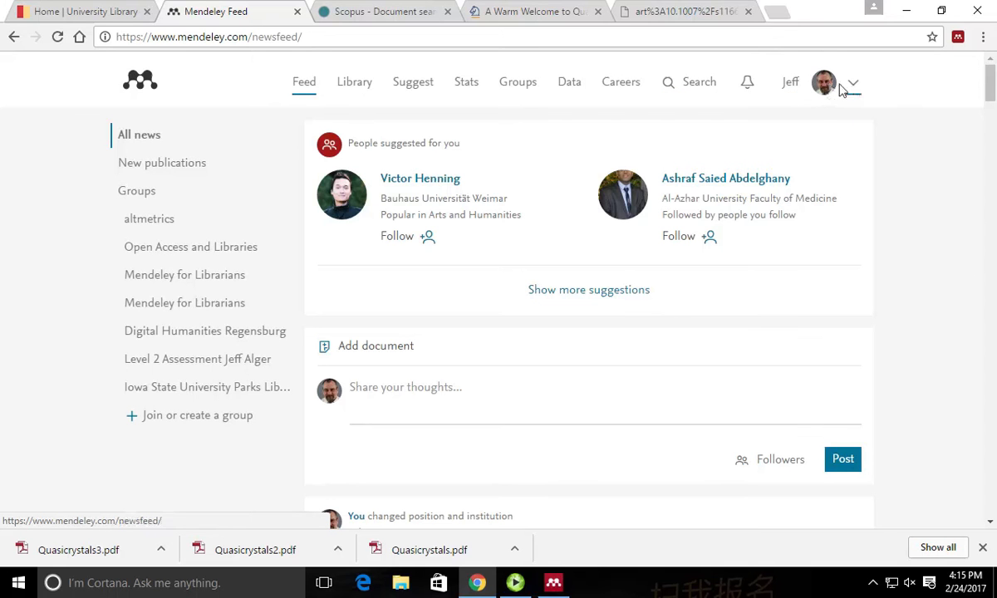
Open your Mendeley profile and browse its publications, followers, following and professional experience.
click(792, 87)
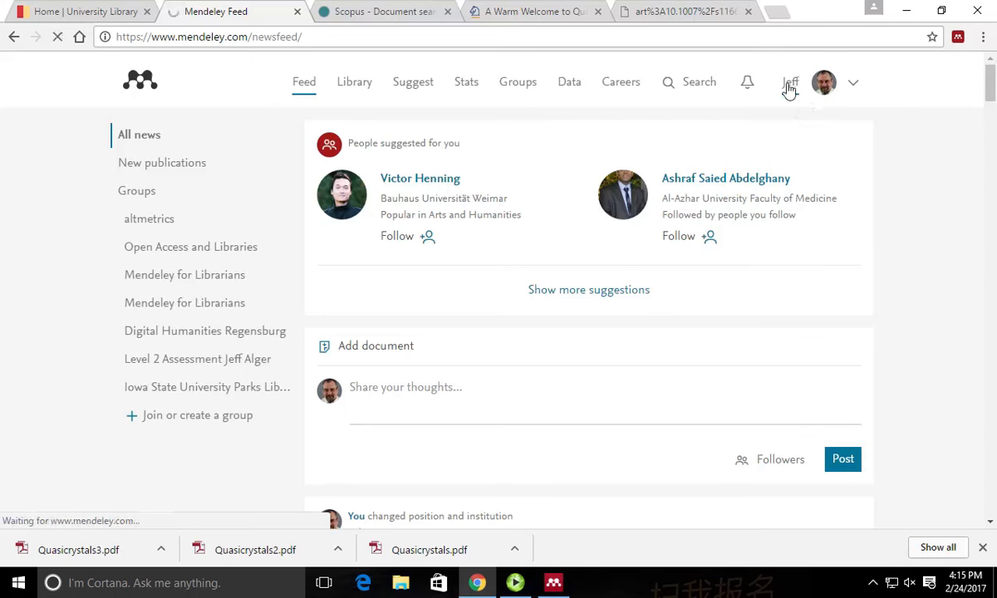
scroll(510, 150, down, 5)
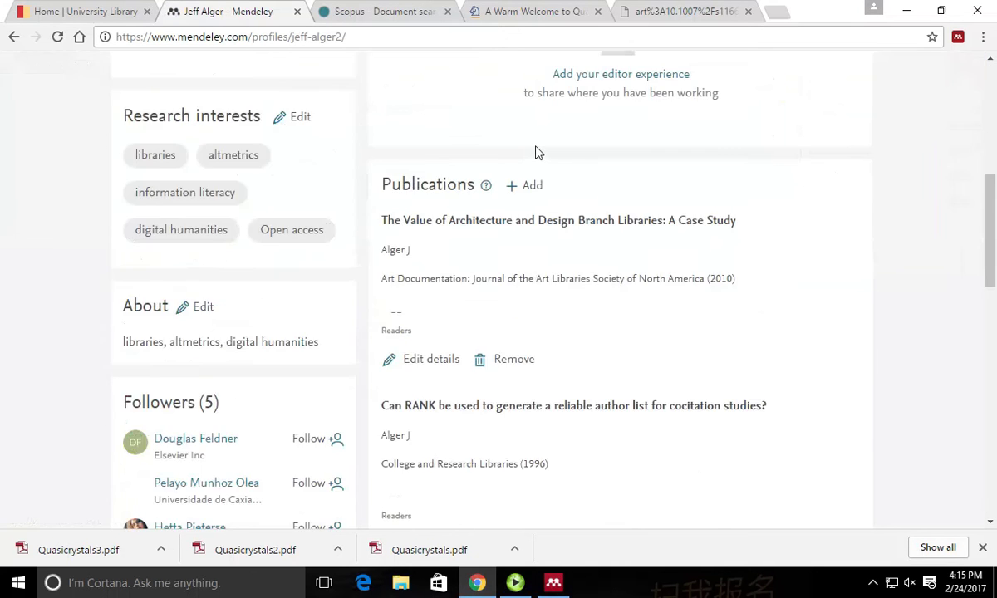
scroll(535, 152, up, 5)
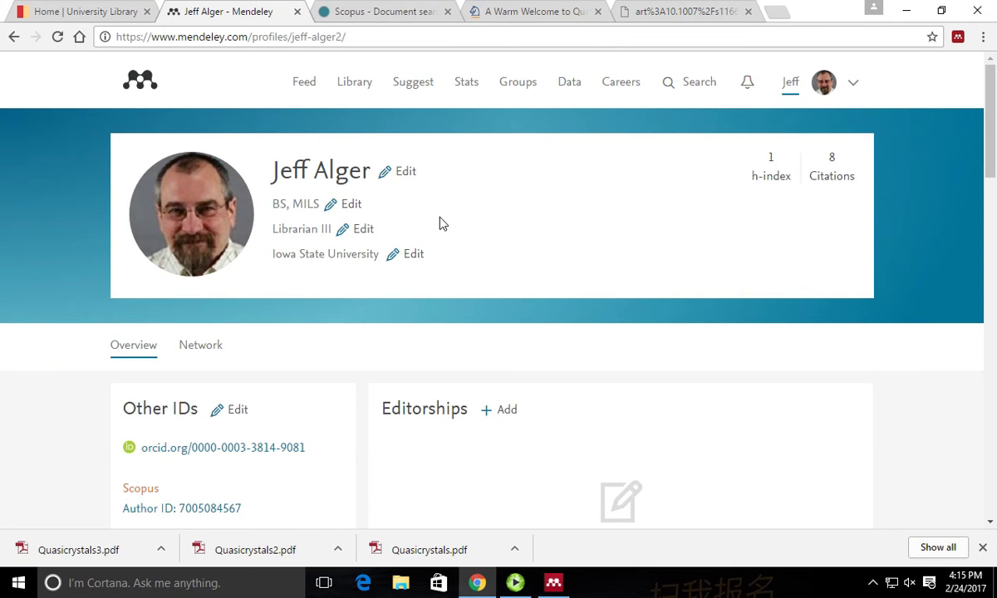
scroll(415, 170, down, 5)
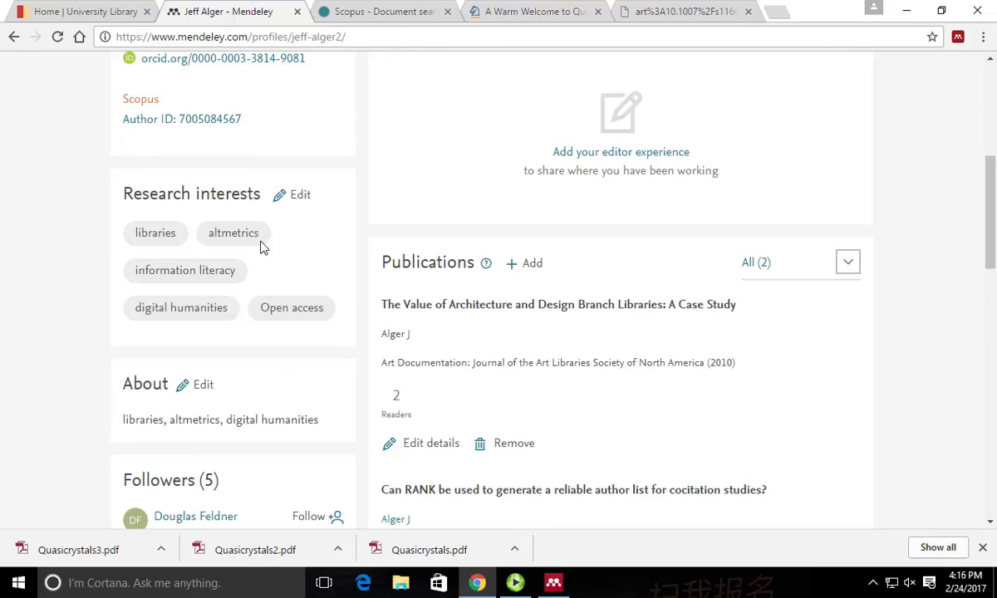
scroll(87, 220, down, 2)
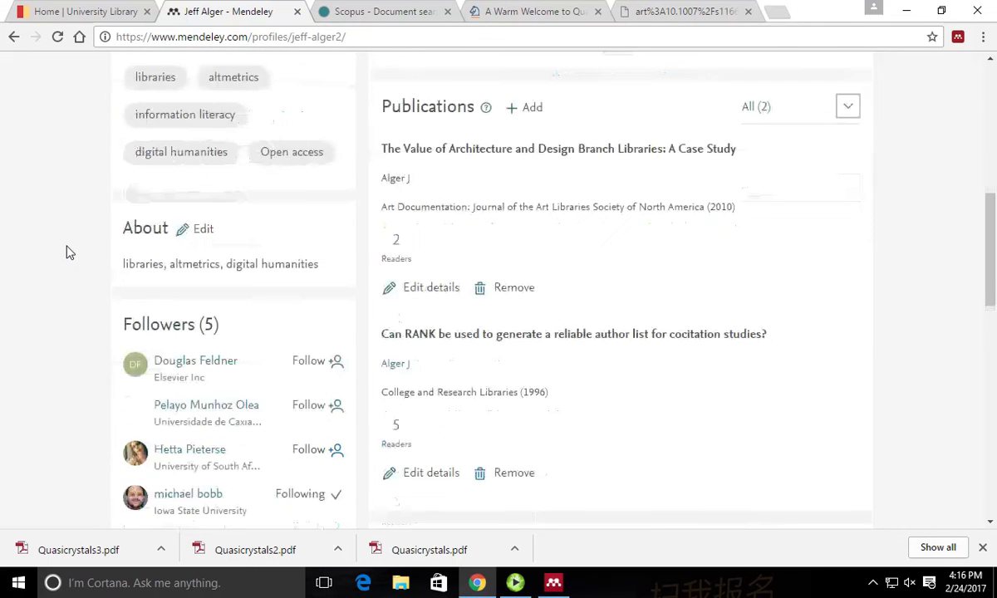
scroll(69, 249, down, 10)
scroll(68, 249, up, 9)
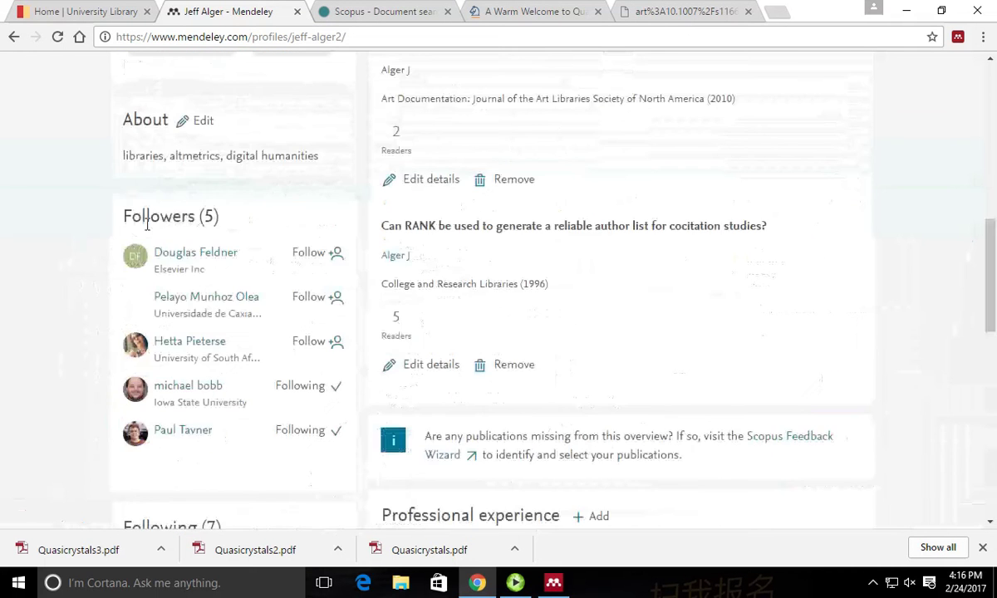
scroll(125, 241, down, 3)
scroll(99, 281, up, 7)
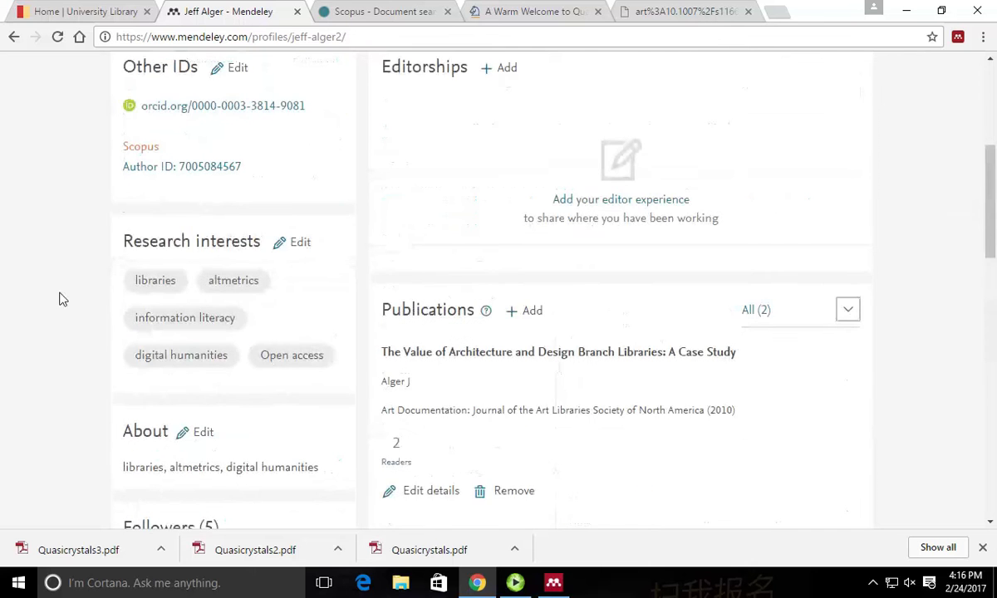
scroll(60, 291, up, 4)
scroll(60, 292, down, 10)
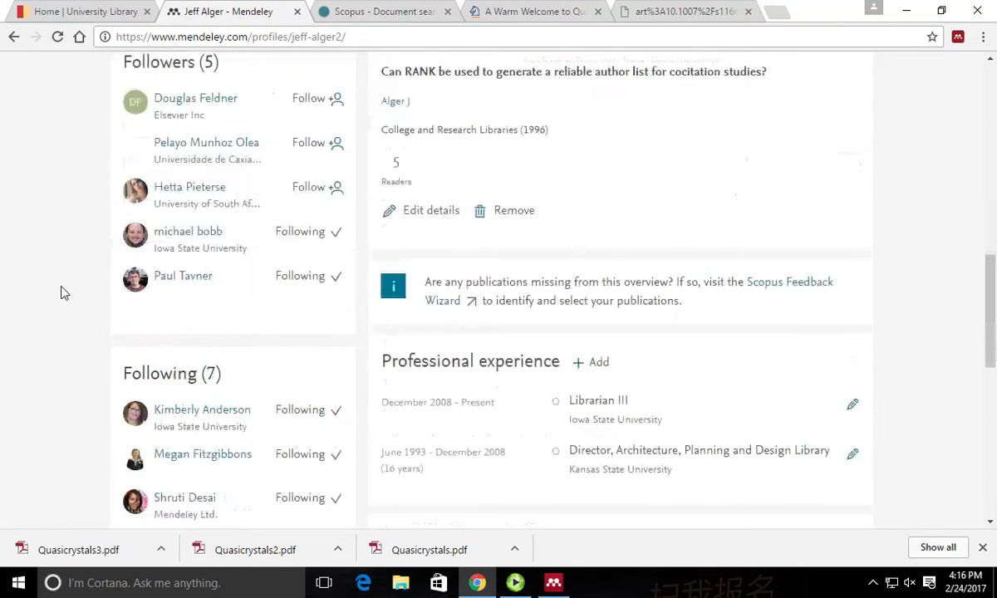
scroll(60, 292, down, 10)
scroll(66, 286, up, 10)
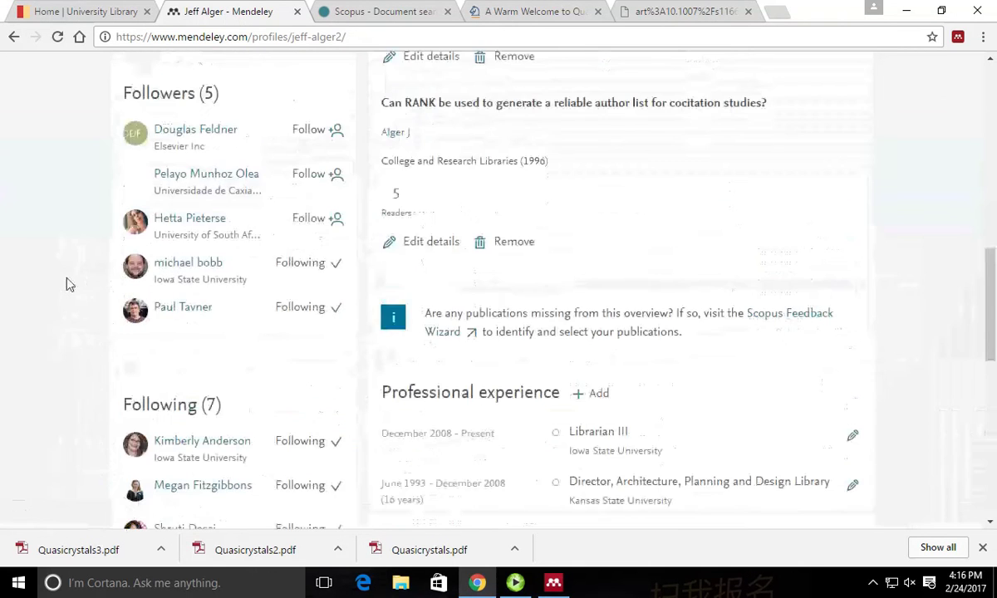
scroll(67, 285, up, 2)
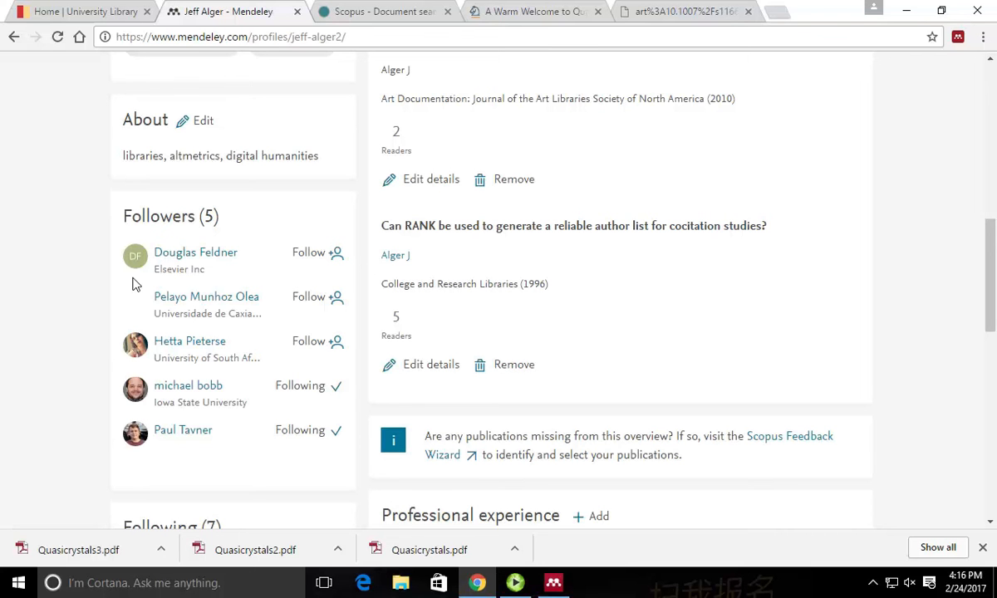
scroll(349, 269, up, 10)
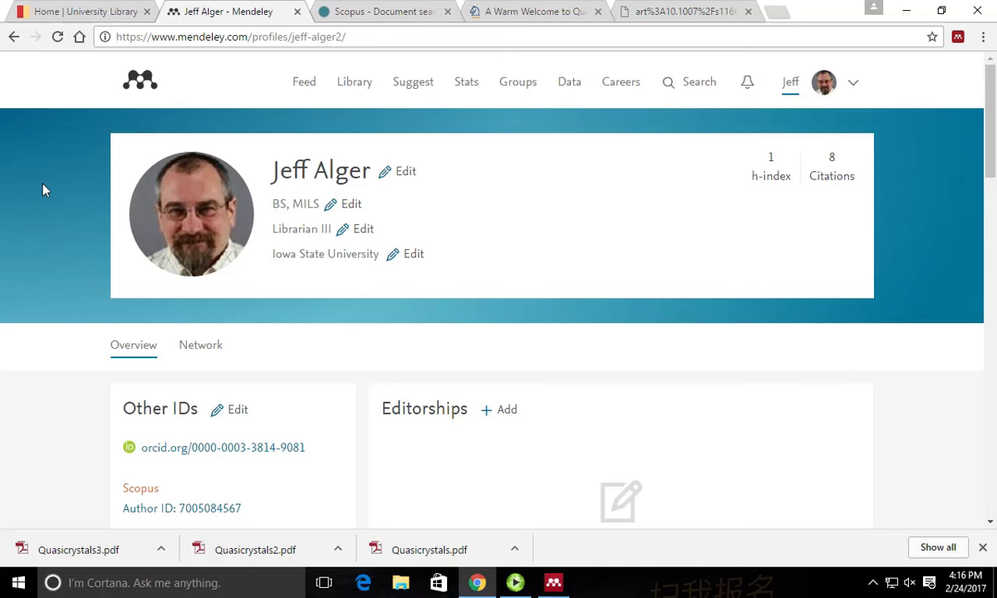
scroll(56, 225, down, 2)
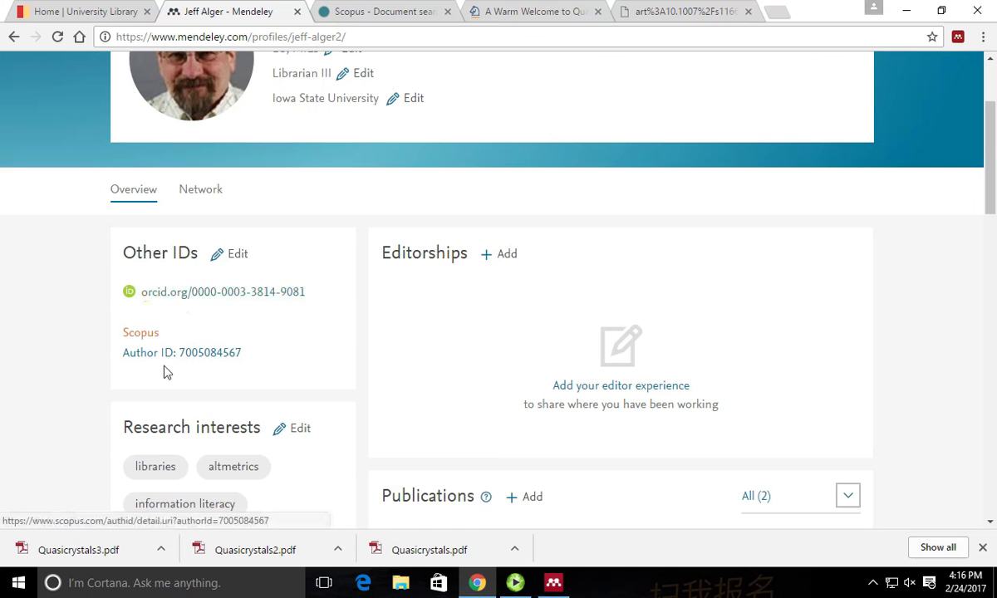
scroll(301, 364, down, 2)
scroll(302, 361, down, 1)
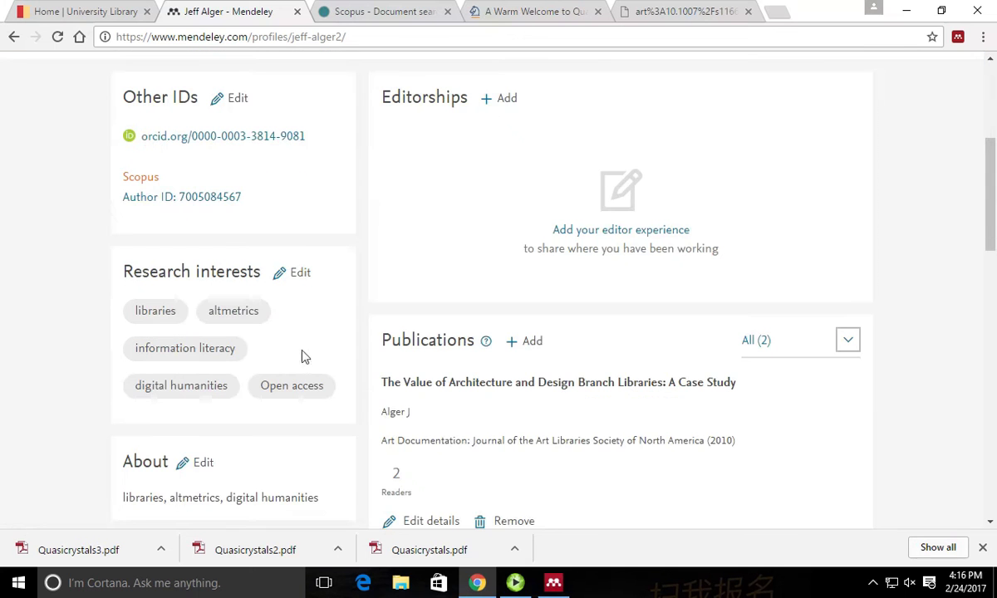
scroll(303, 355, down, 1)
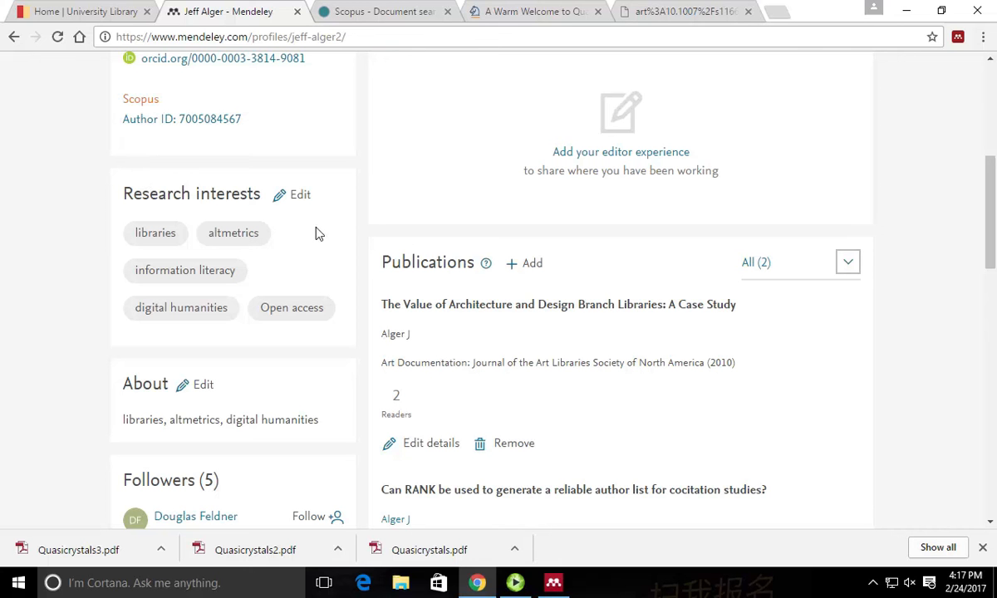
scroll(320, 234, down, 2)
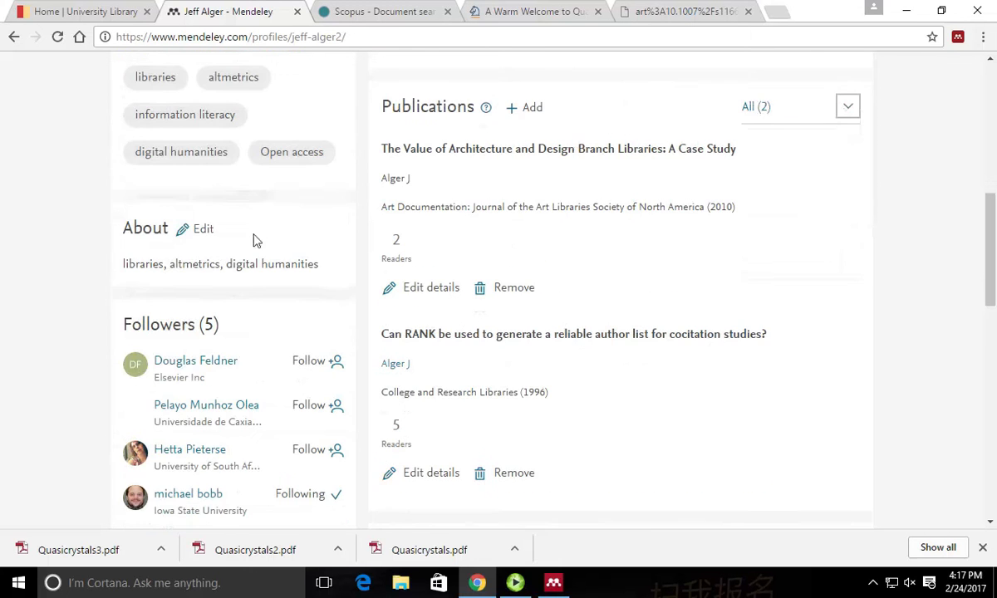
scroll(82, 230, down, 1)
scroll(73, 231, down, 1)
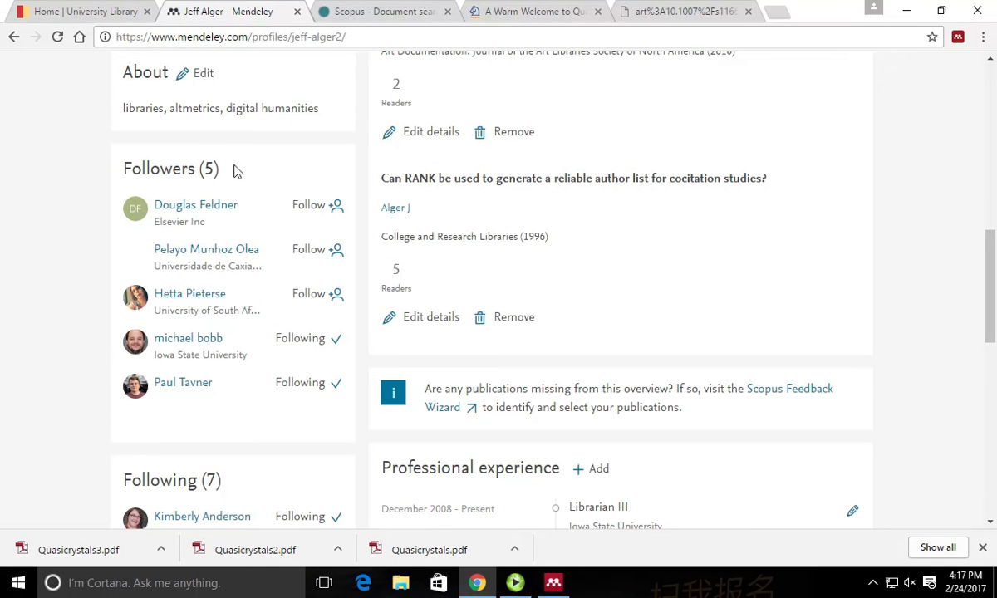
scroll(62, 170, up, 6)
scroll(99, 191, up, 2)
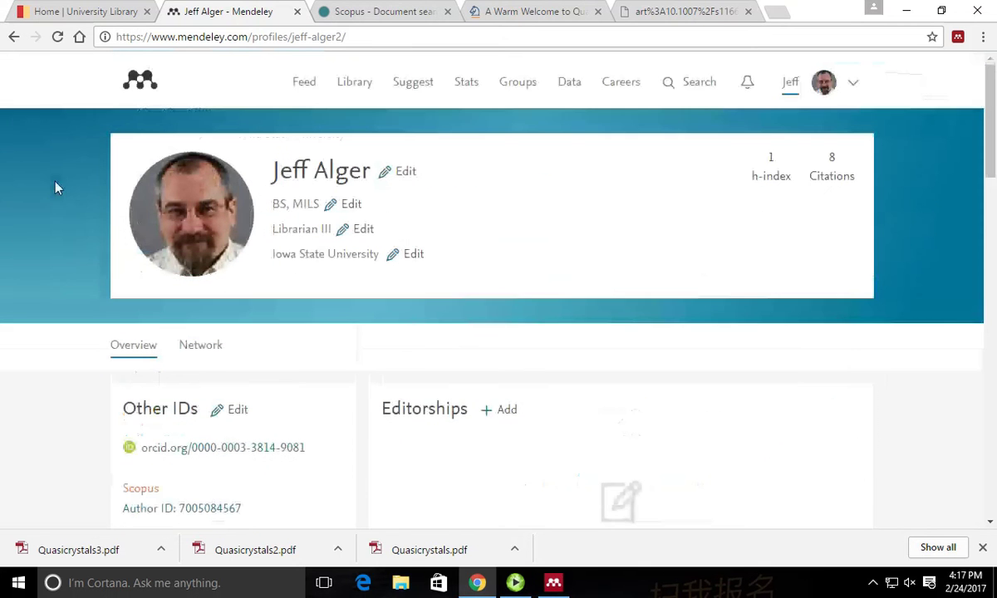
Return to the news feed, then open the Suggest page of recommended articles.
click(304, 86)
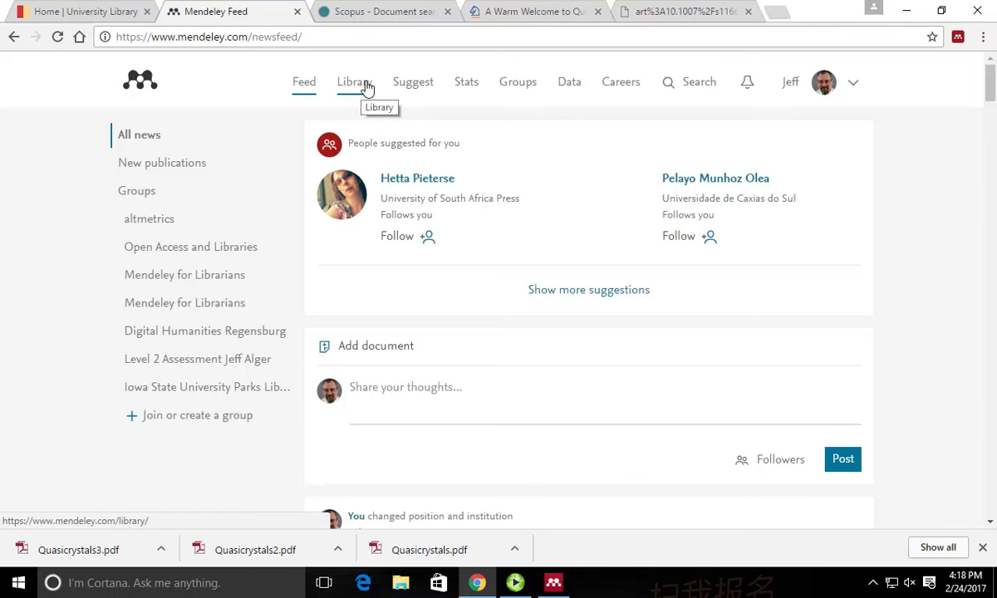
click(415, 88)
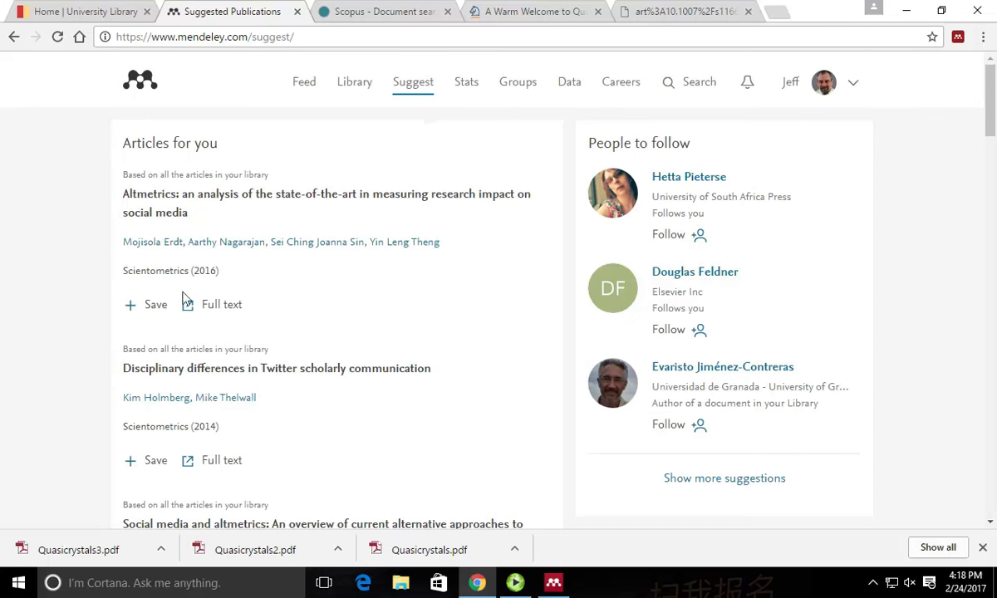
scroll(334, 263, down, 1)
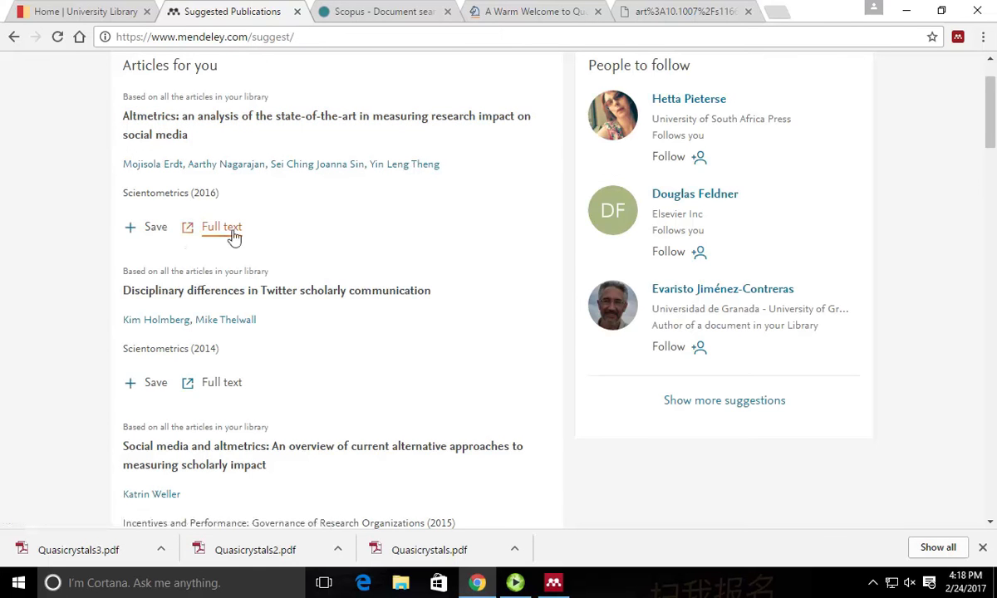
scroll(407, 250, down, 5)
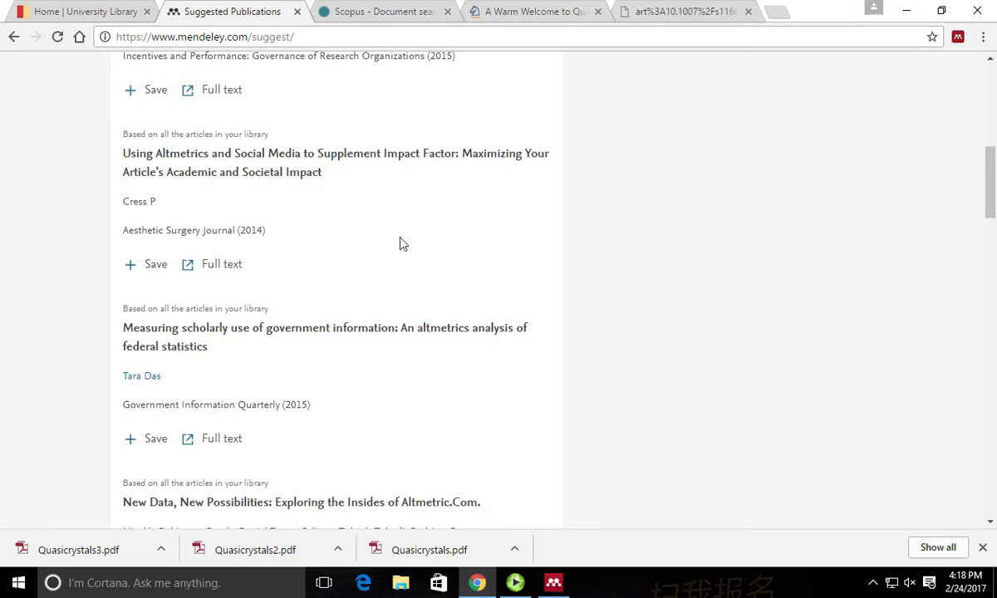
scroll(399, 244, up, 6)
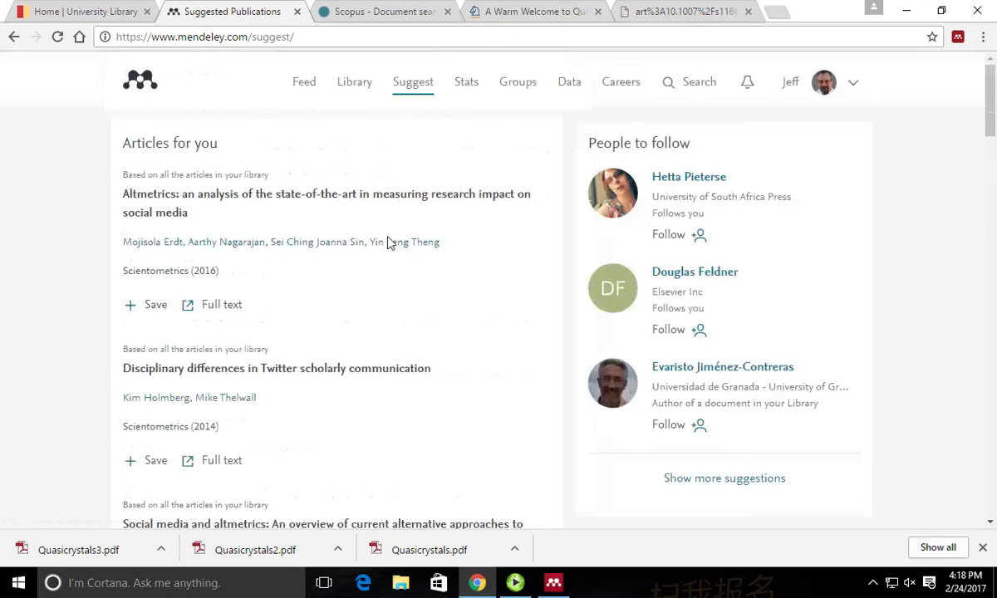
click(472, 83)
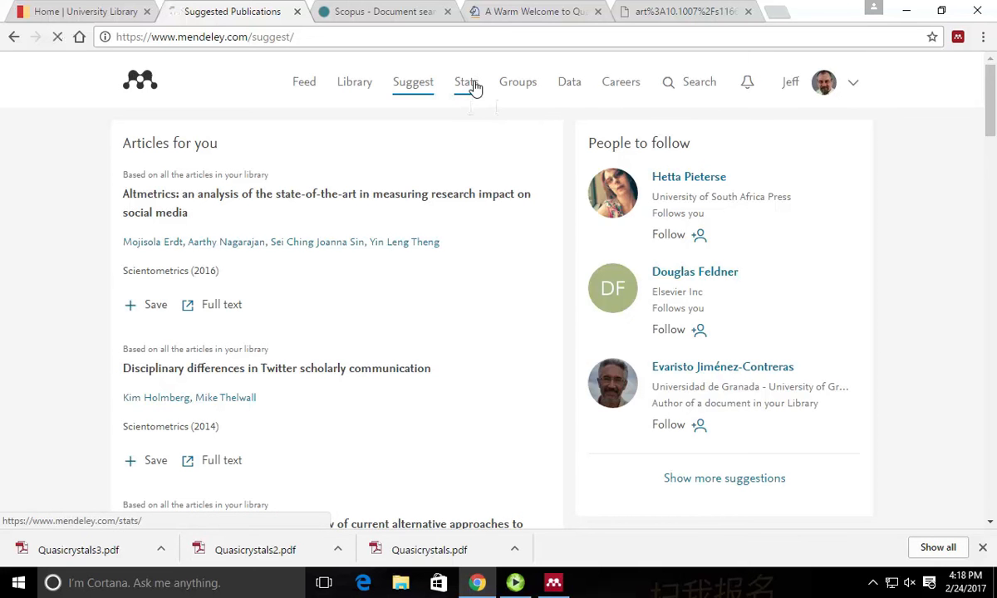
Review the Stats cards (8 citations, h-index 1, 5 readers), then open Mendeley Data in a new tab.
scroll(489, 229, down, 4)
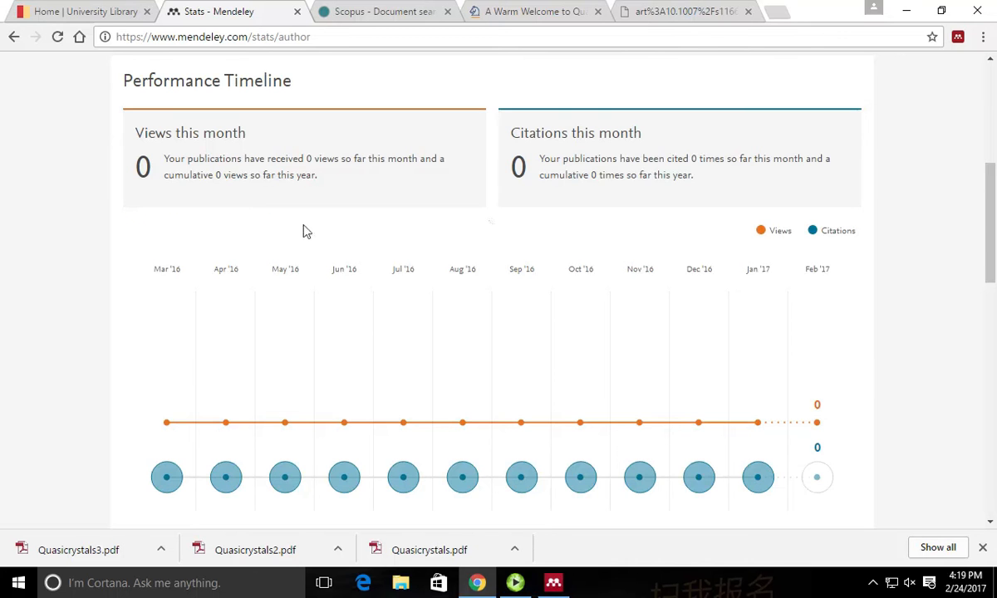
scroll(46, 315, up, 2)
scroll(46, 314, up, 2)
scroll(56, 312, down, 4)
scroll(60, 311, up, 5)
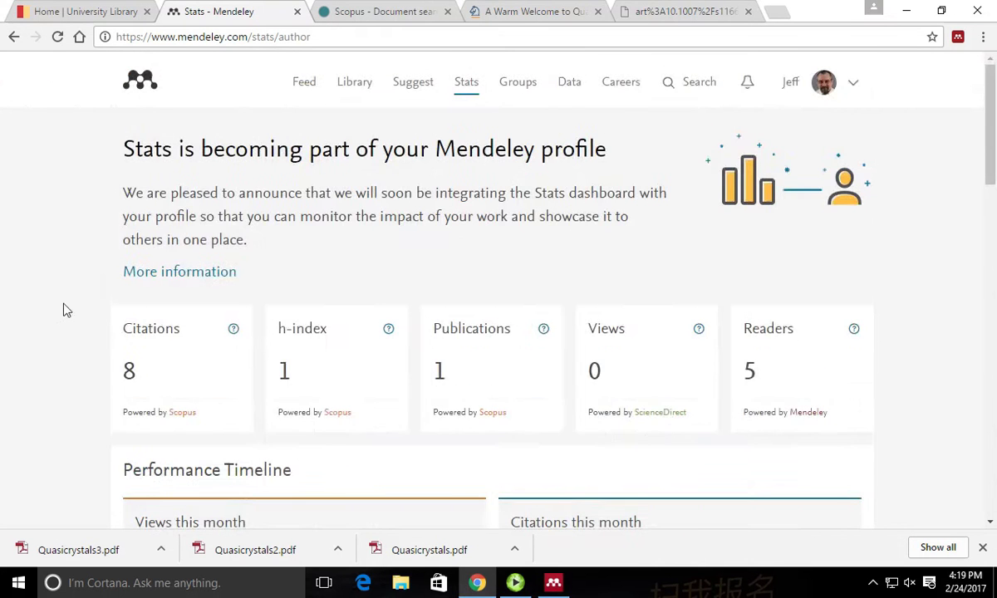
scroll(83, 308, down, 8)
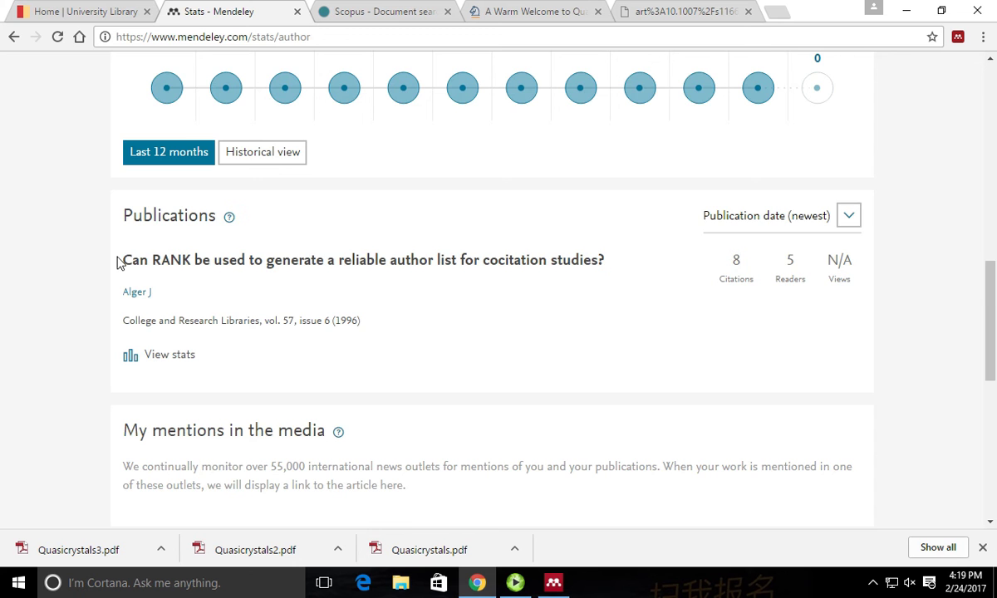
scroll(40, 287, down, 4)
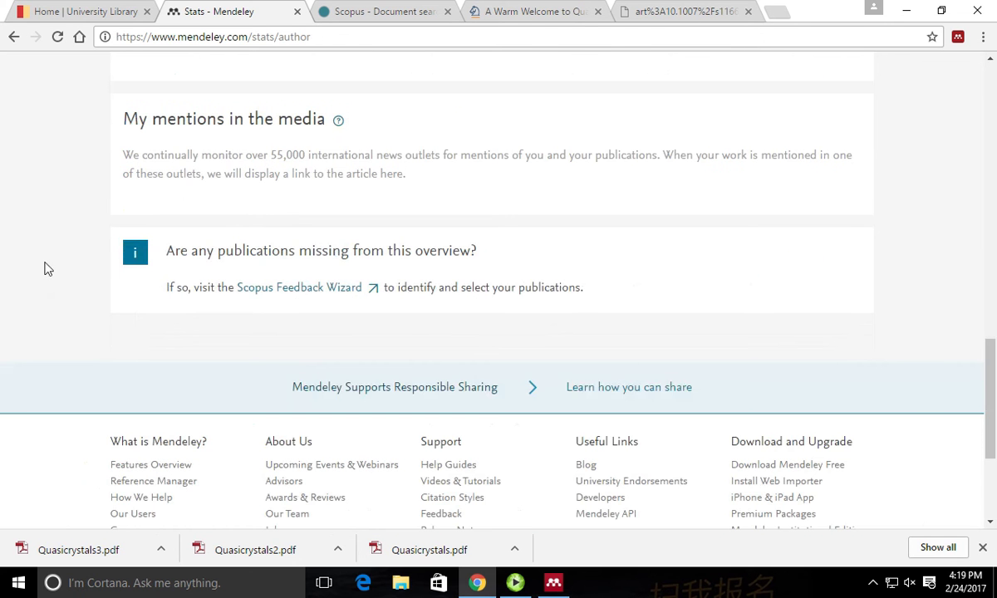
scroll(41, 270, up, 10)
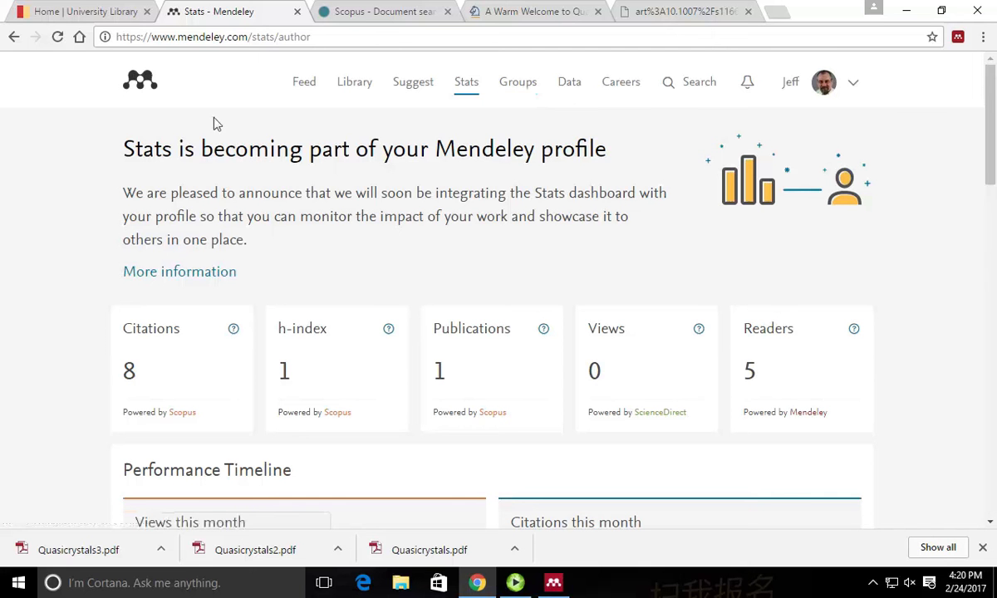
click(572, 85)
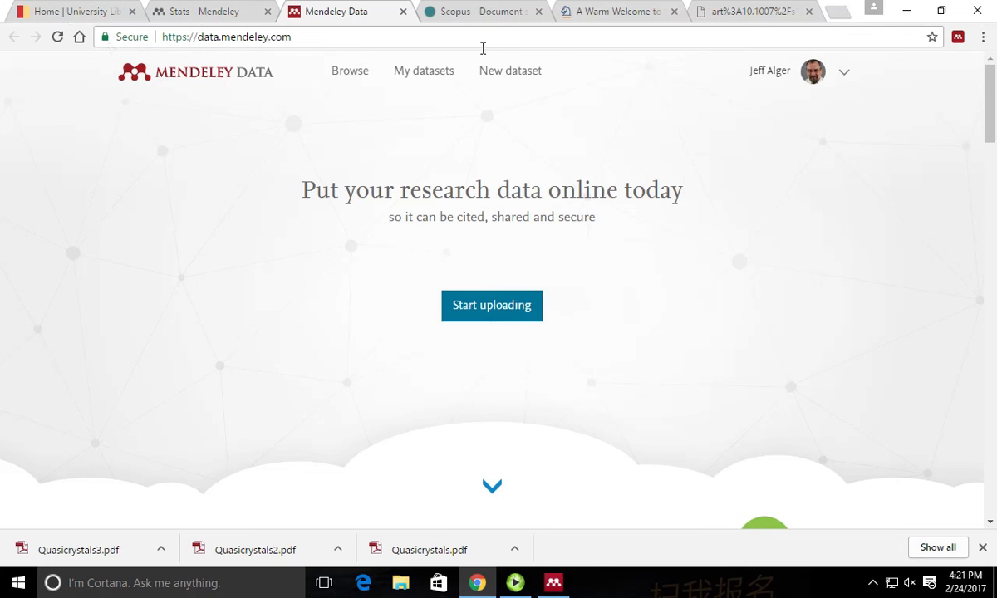
Close the Mendeley Data tab, view My Groups and notifications, then return to the news feed.
click(402, 11)
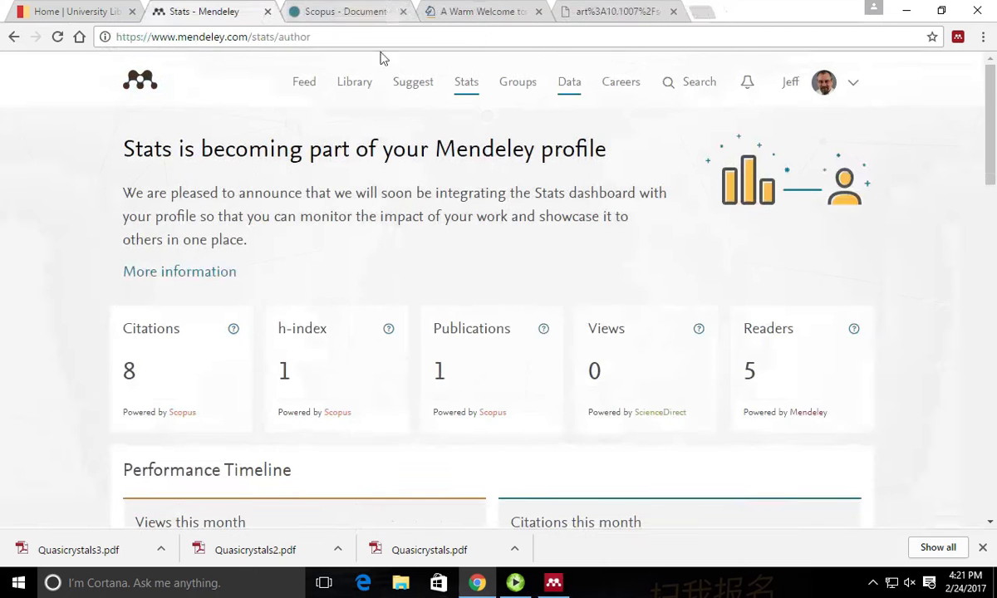
click(523, 87)
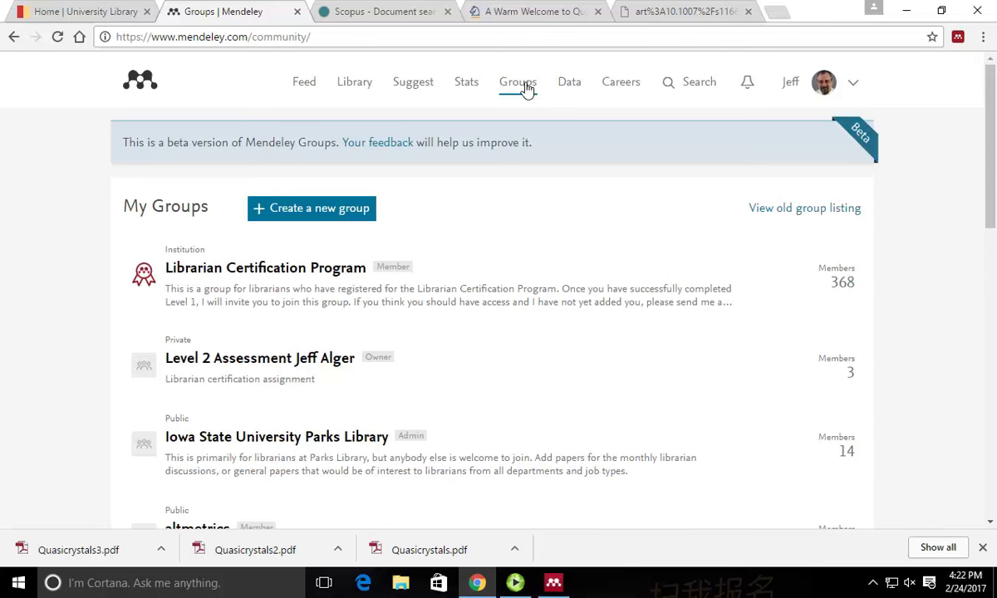
click(751, 84)
click(143, 91)
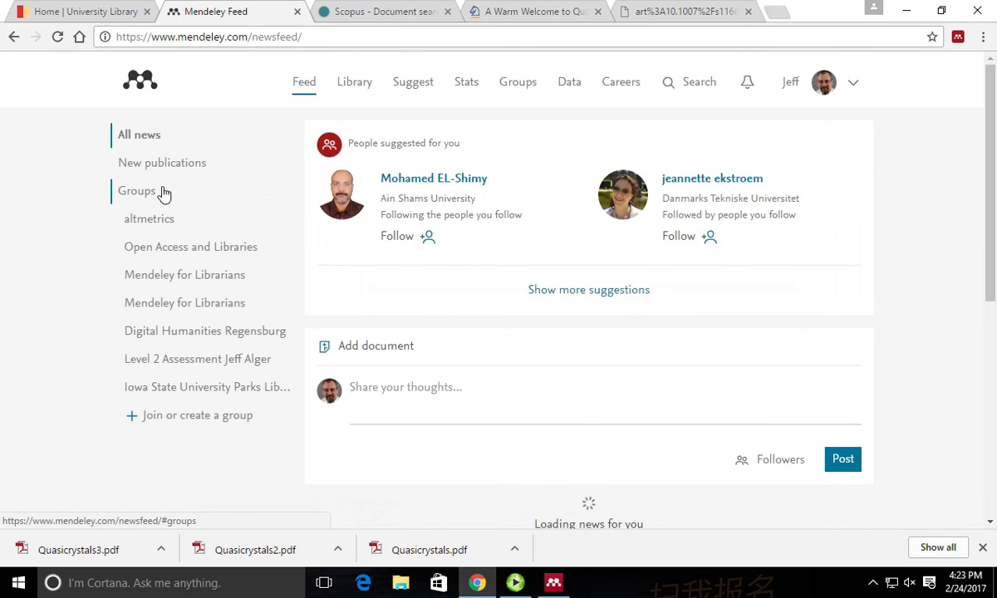
Filter the news feed to group posts and bring up the site-wide search panel.
click(155, 196)
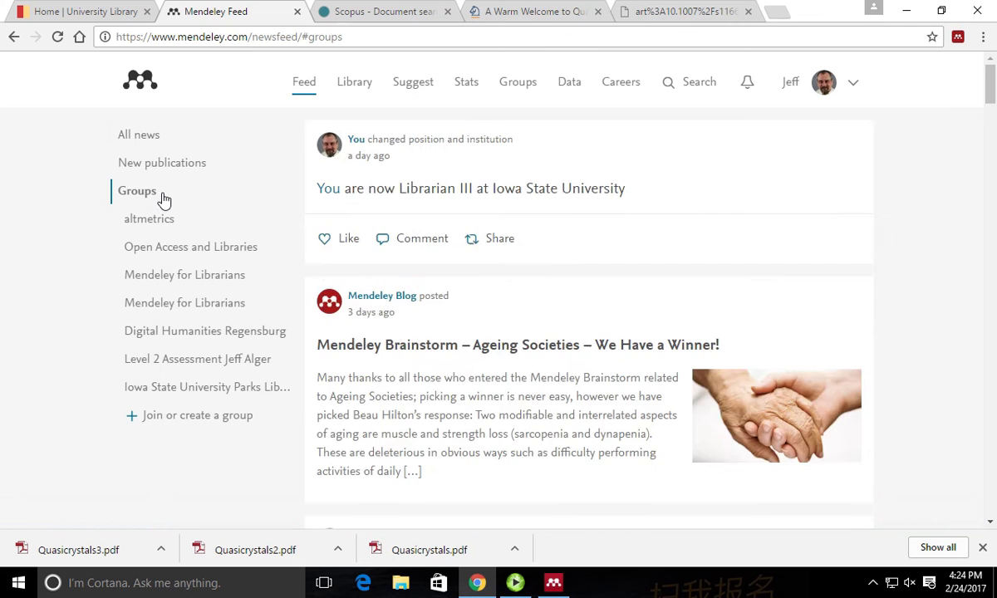
scroll(549, 217, down, 8)
scroll(544, 223, up, 9)
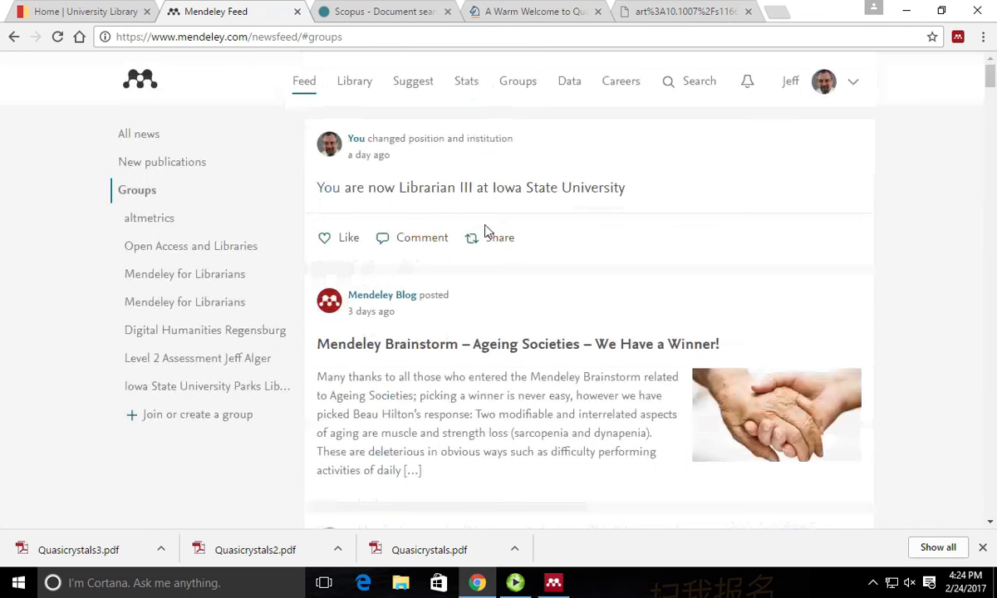
click(700, 88)
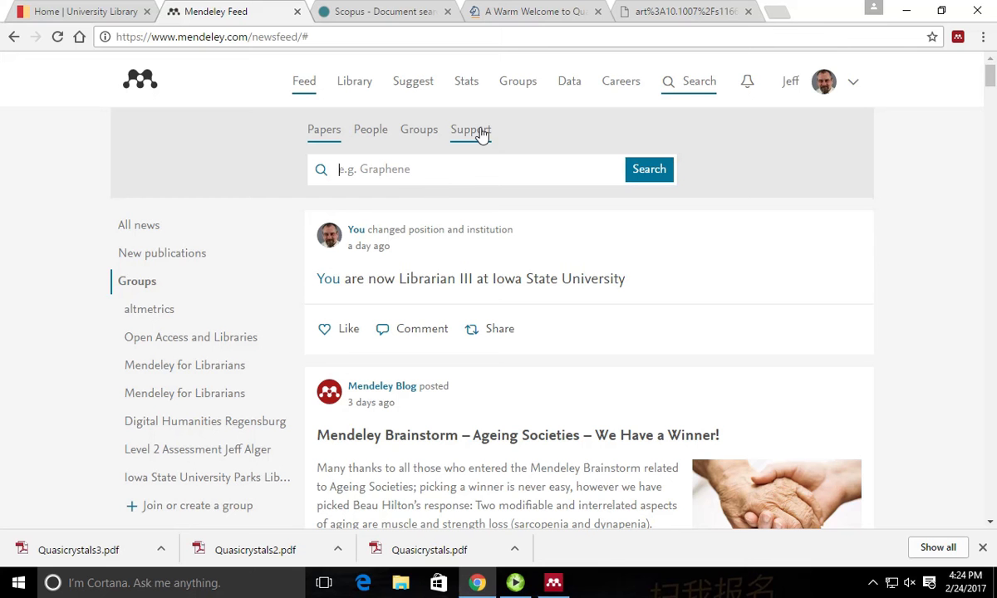
Run an empty groups search, then return to the news feed.
click(423, 133)
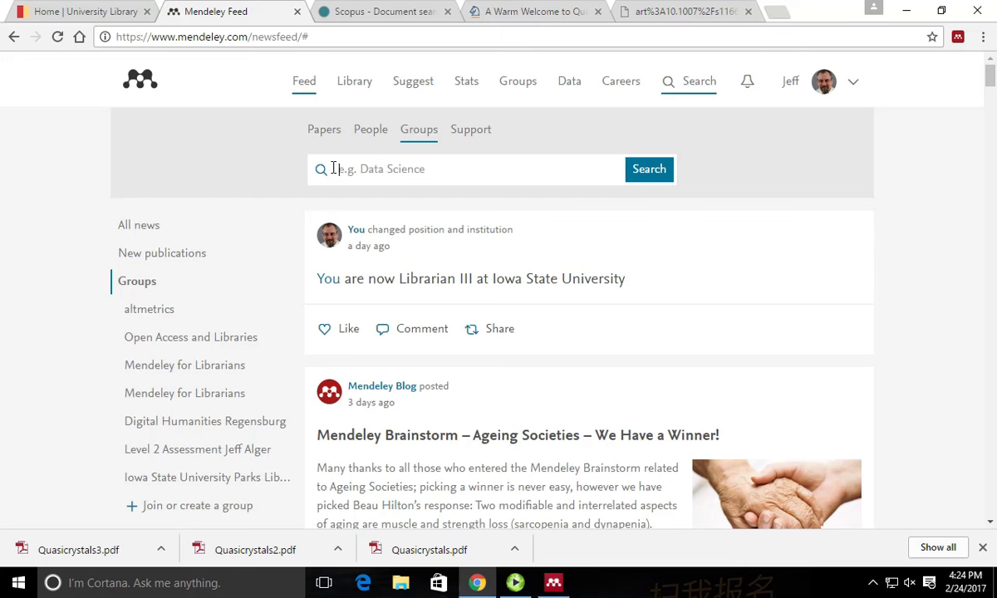
click(654, 173)
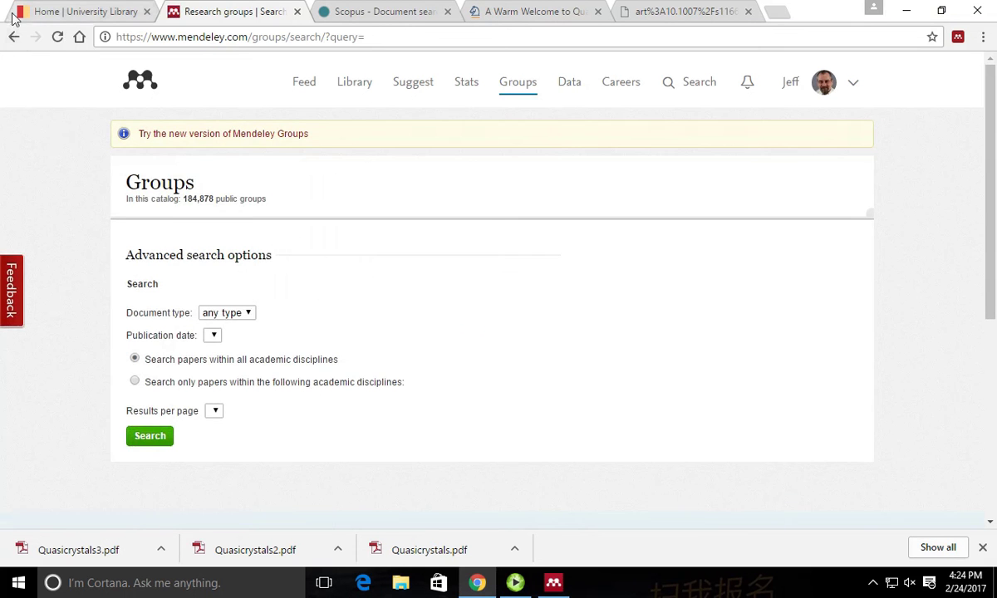
click(15, 38)
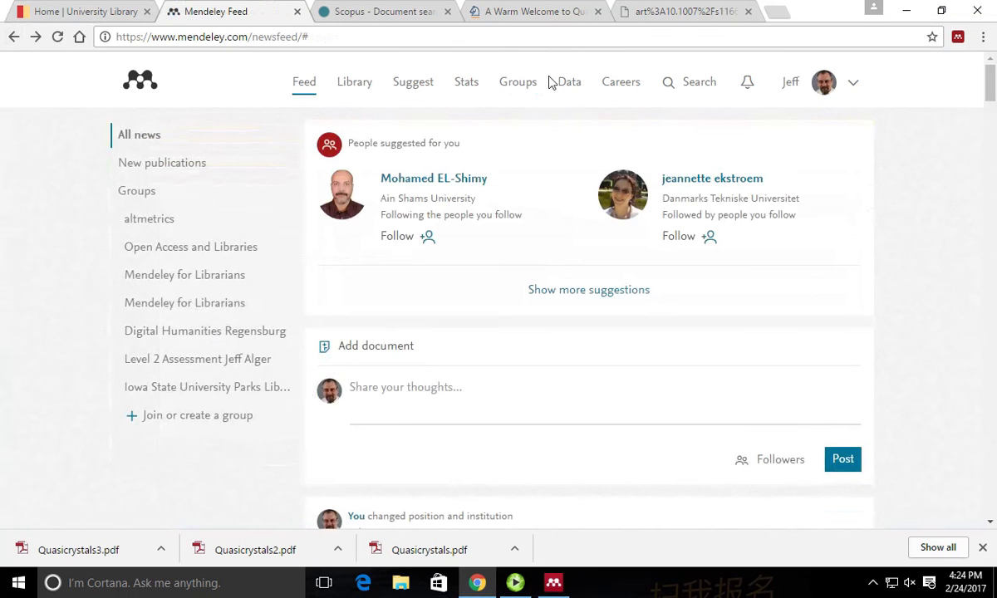
Search Mendeley groups for 'data science' and scroll through the 3,107 results.
click(689, 87)
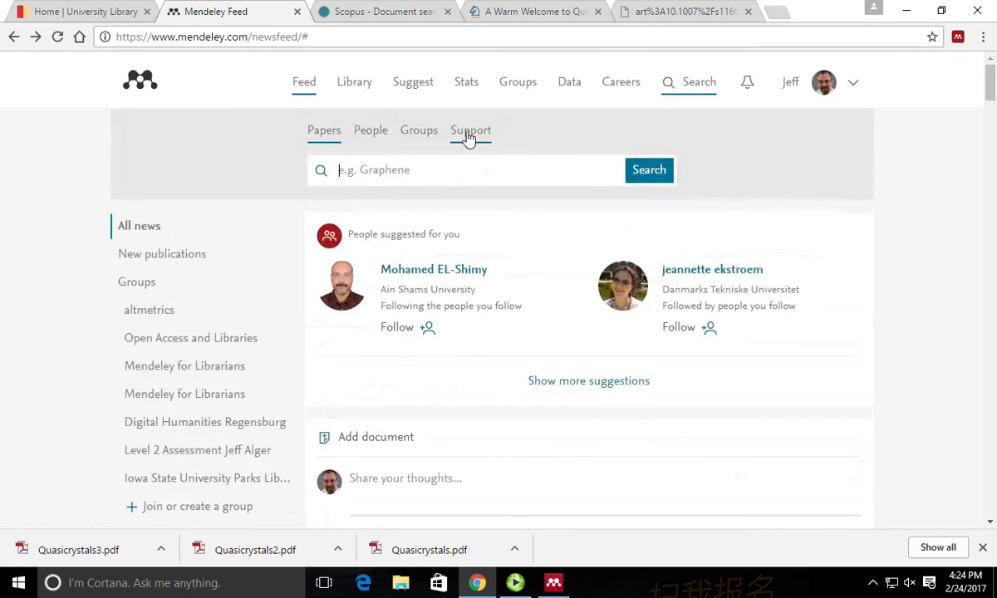
click(438, 137)
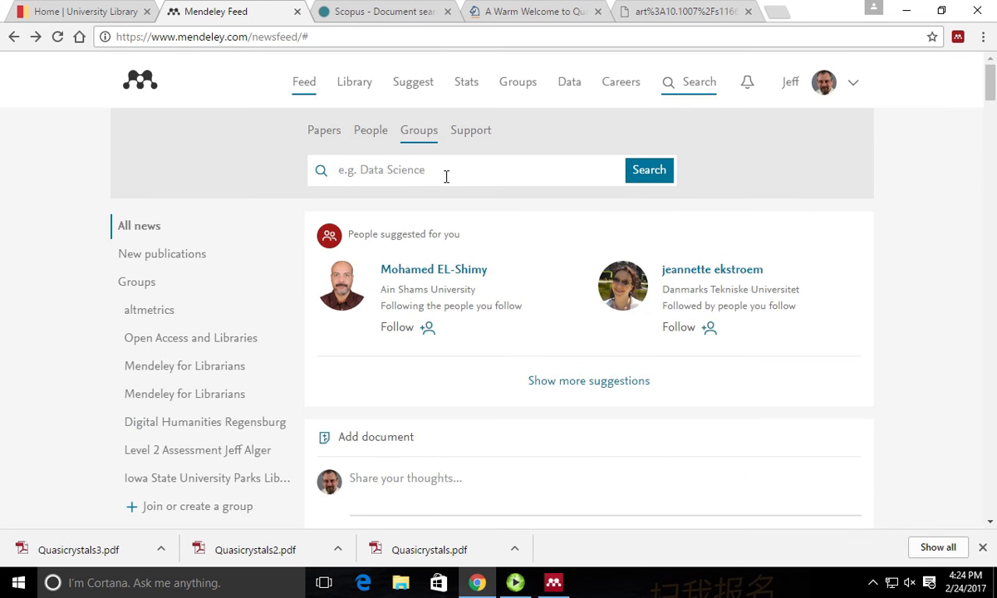
text(data )
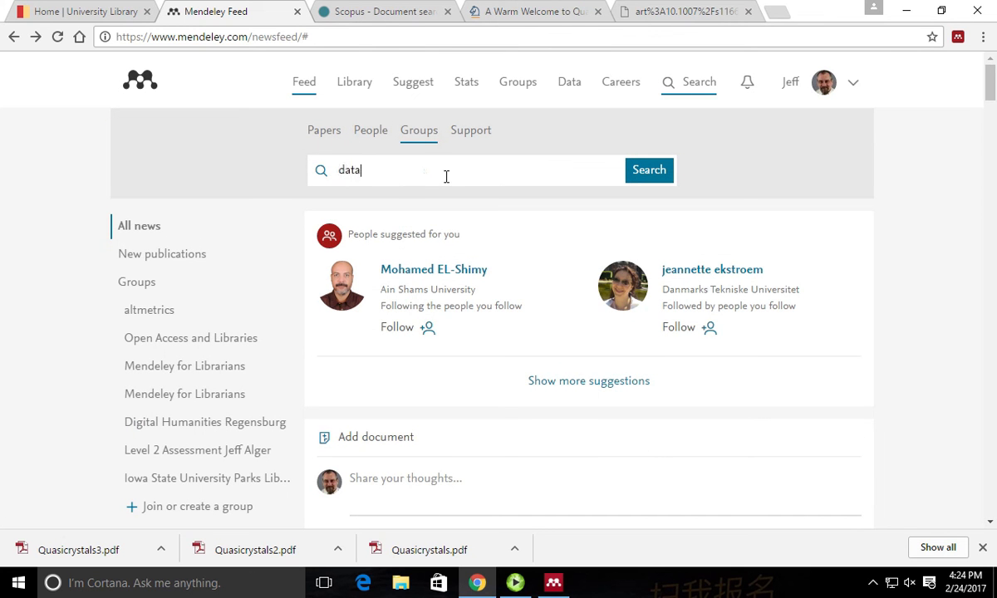
text(science)
key(Return)
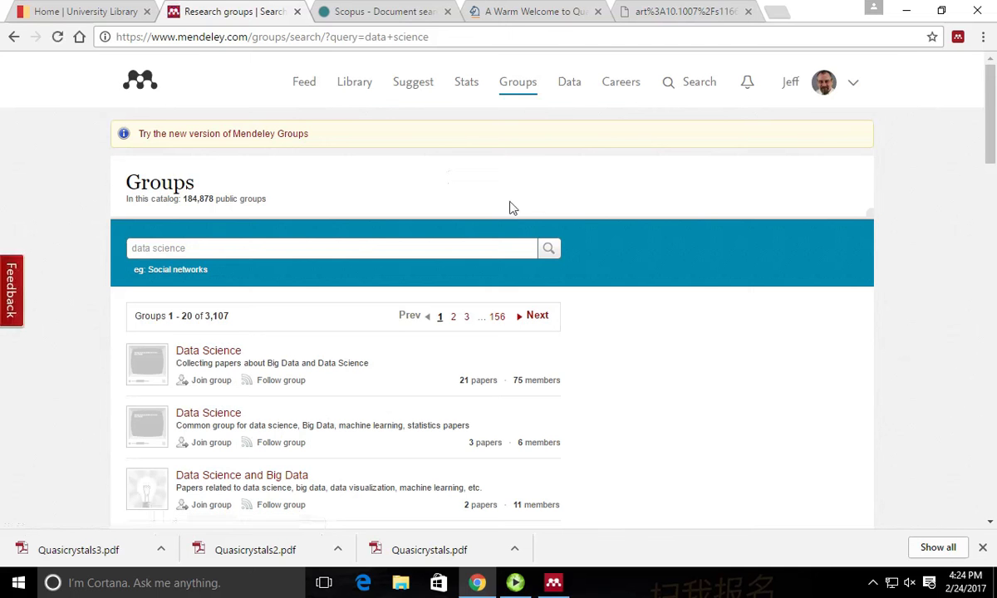
scroll(506, 384, down, 2)
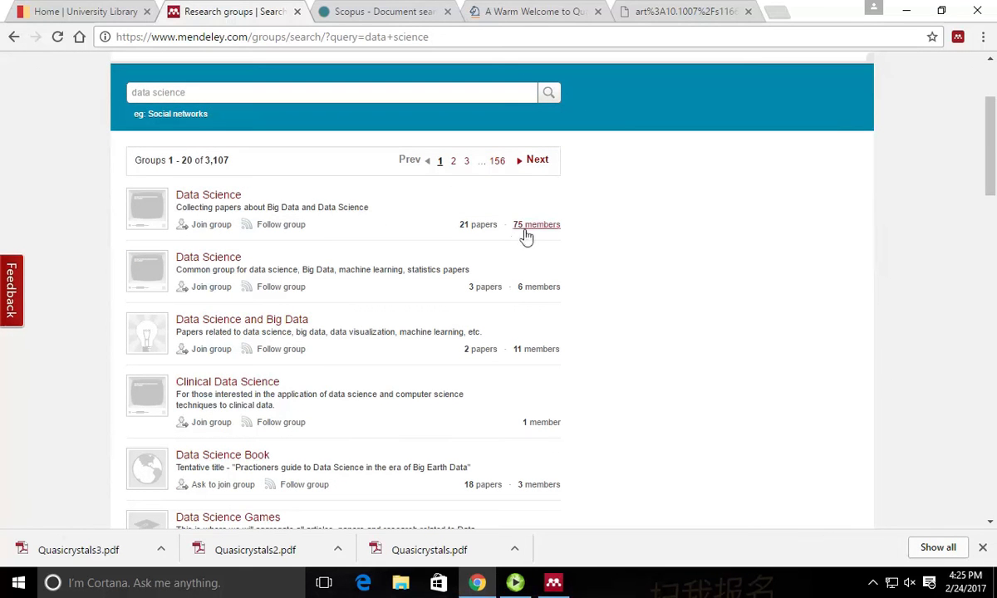
Browse the top Data Science group's 21 papers, then go back to the search results.
click(480, 227)
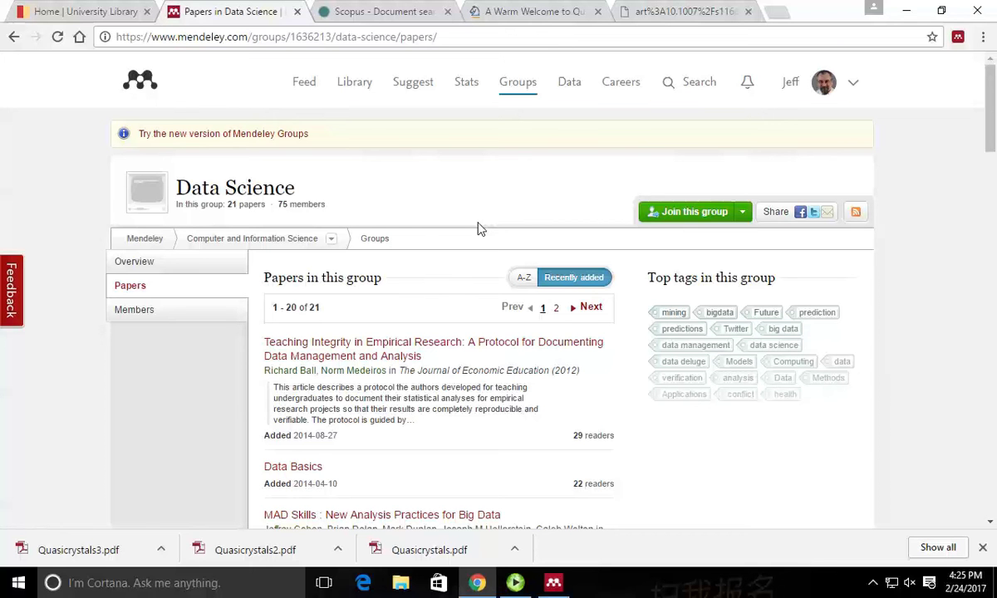
scroll(43, 404, down, 1)
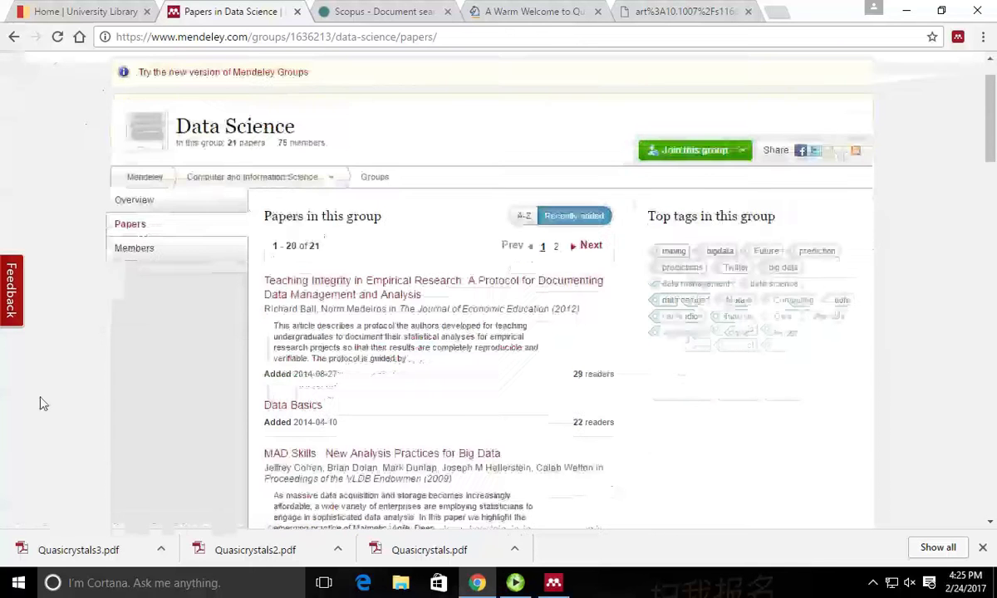
scroll(583, 292, down, 4)
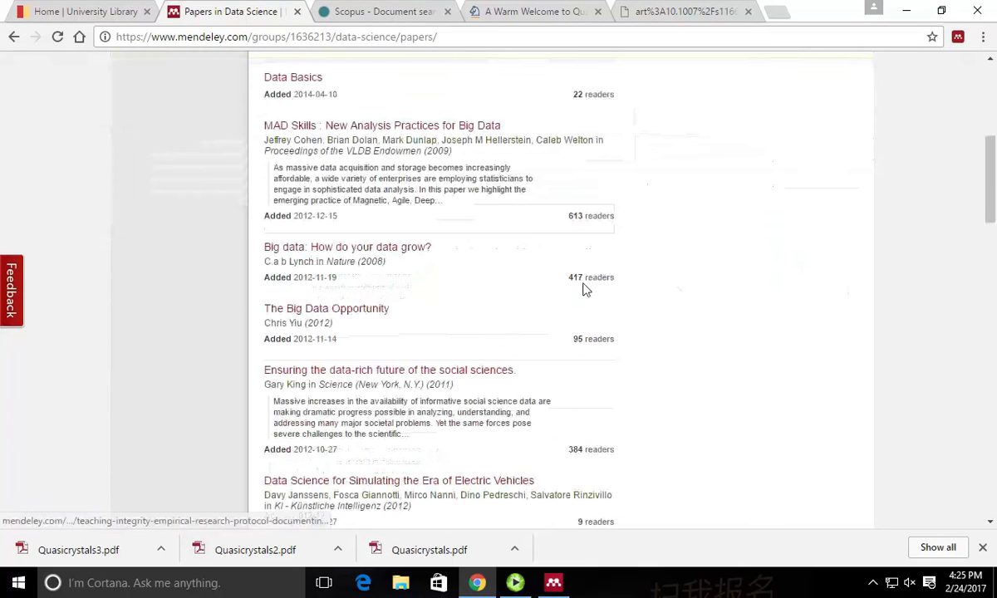
scroll(535, 307, down, 4)
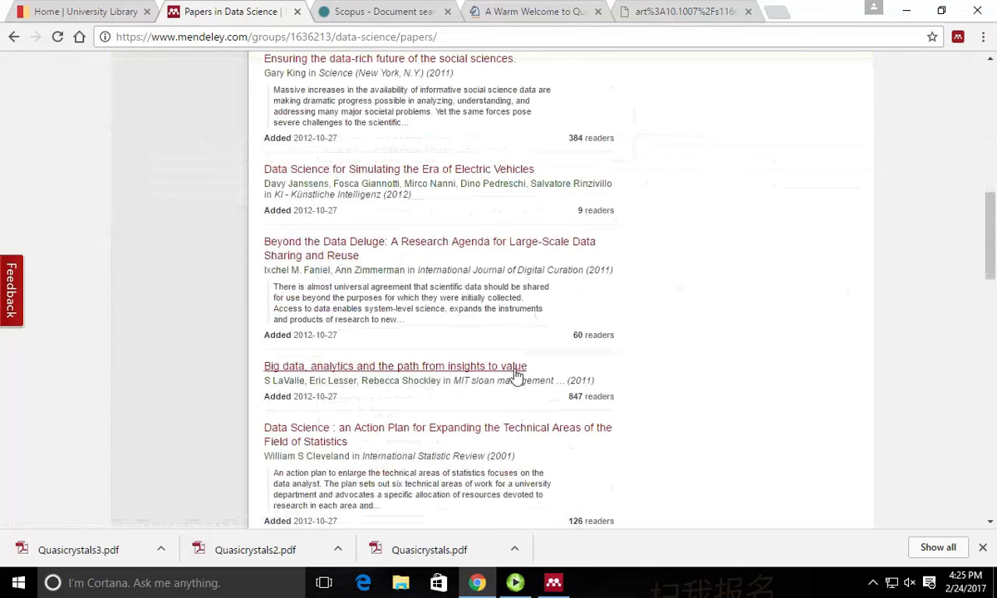
click(15, 36)
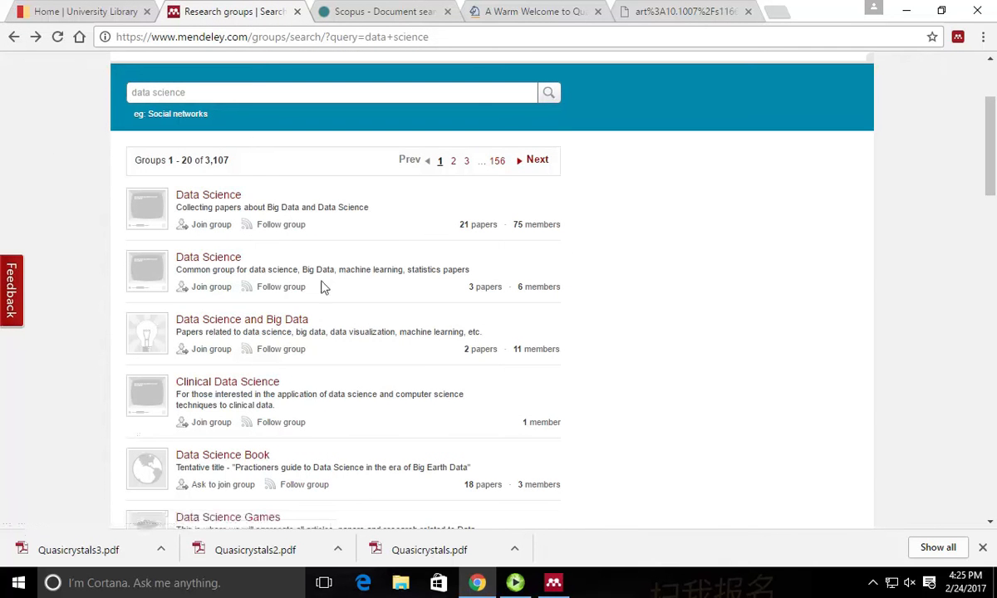
scroll(351, 279, down, 4)
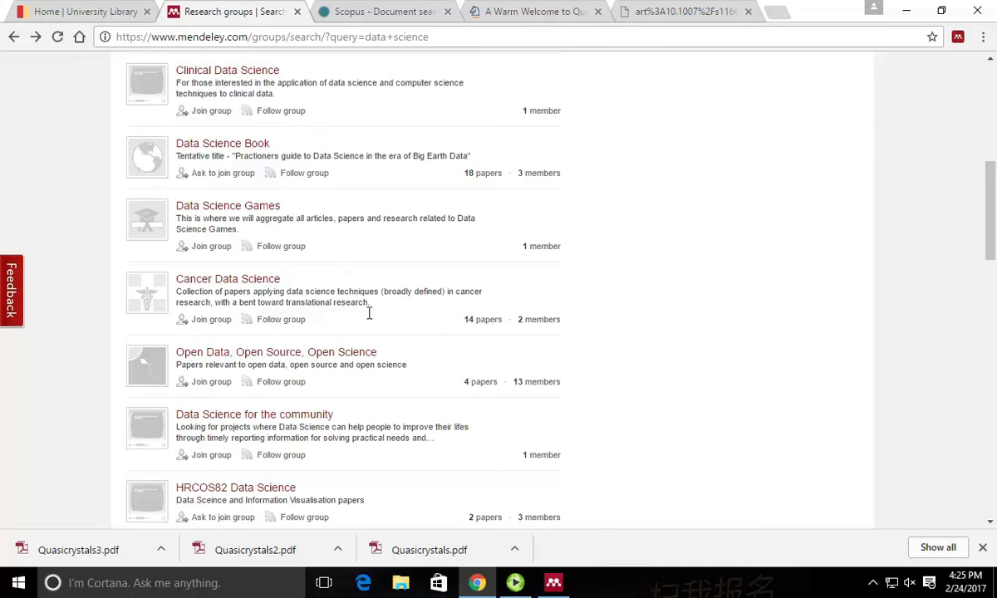
scroll(369, 313, up, 6)
scroll(374, 309, down, 1)
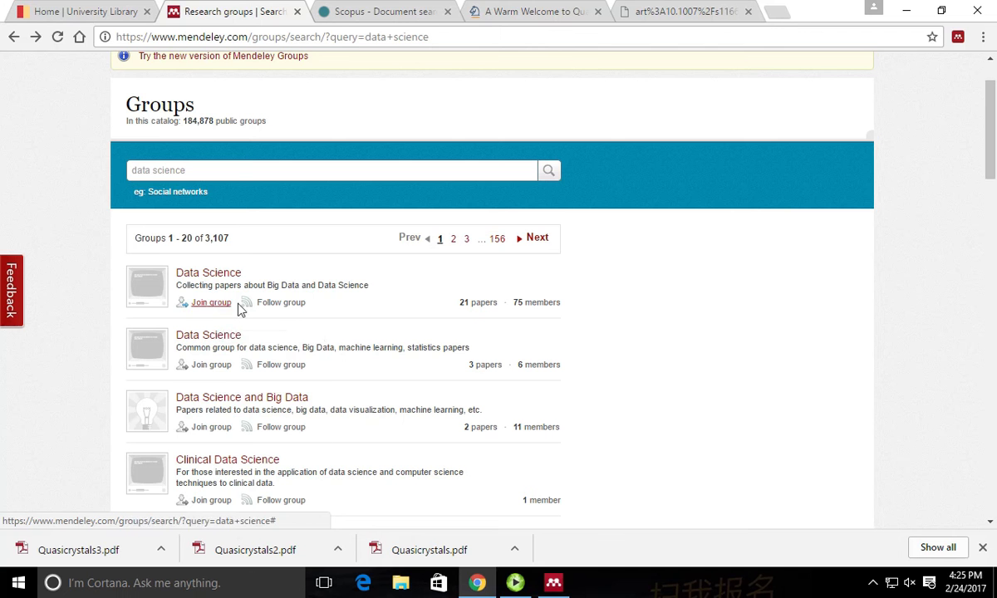
scroll(376, 316, down, 3)
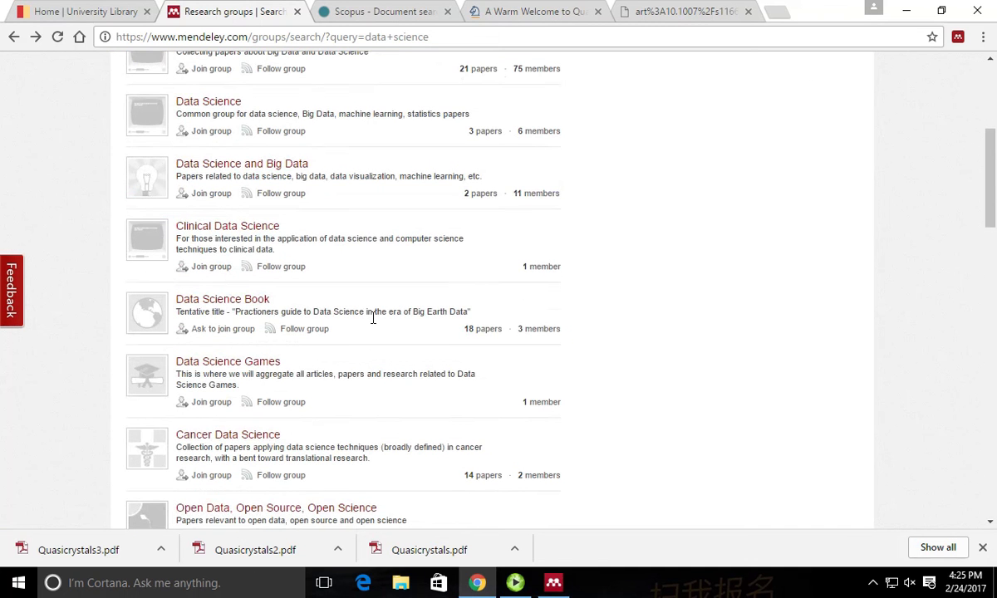
scroll(373, 318, down, 3)
scroll(367, 317, down, 2)
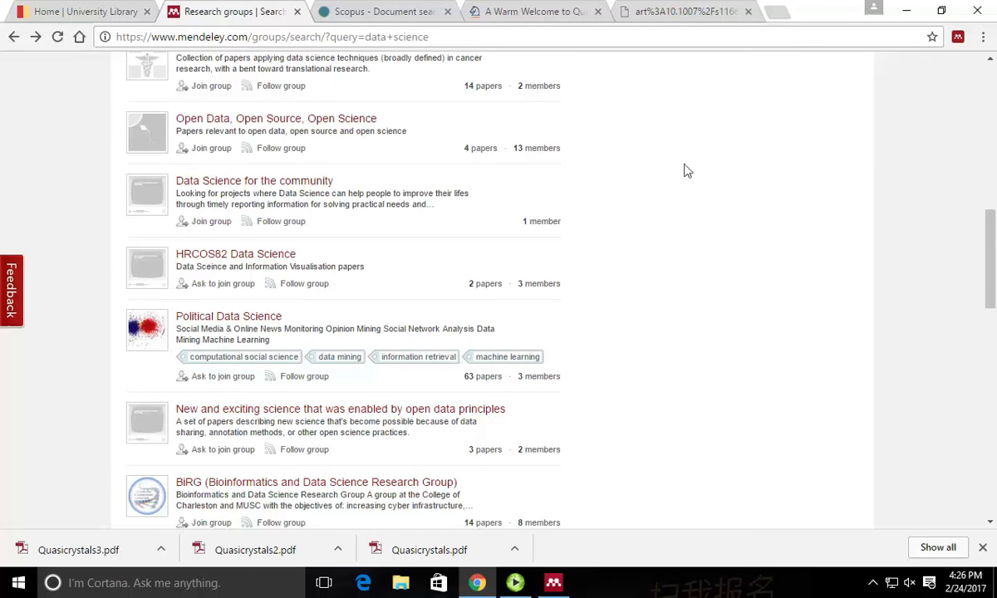
scroll(656, 249, down, 12)
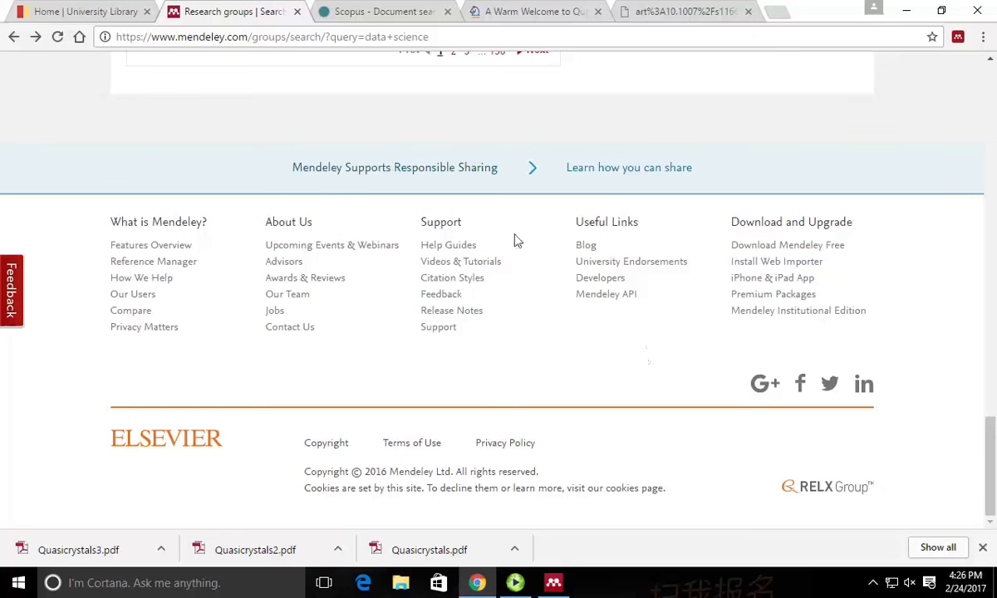
Open the Help Guides page from the footer and scroll through it.
click(464, 247)
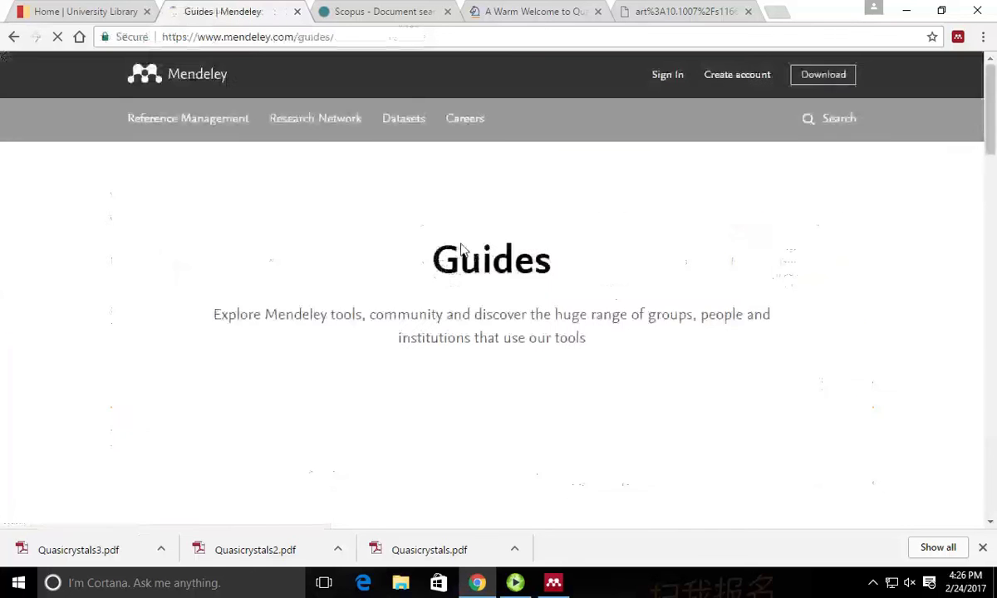
scroll(624, 250, down, 10)
scroll(656, 252, up, 5)
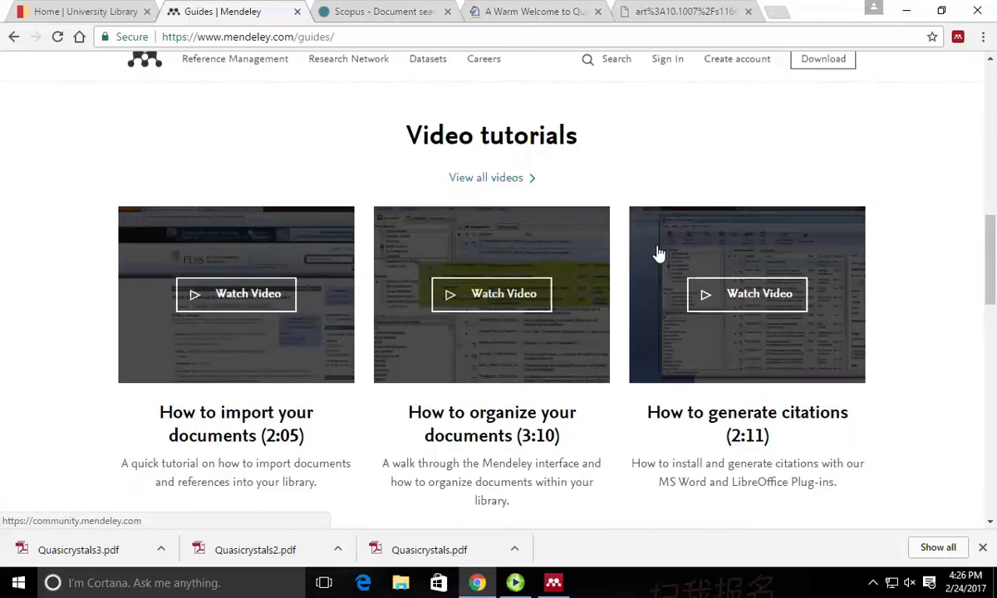
scroll(657, 253, down, 2)
scroll(657, 254, up, 5)
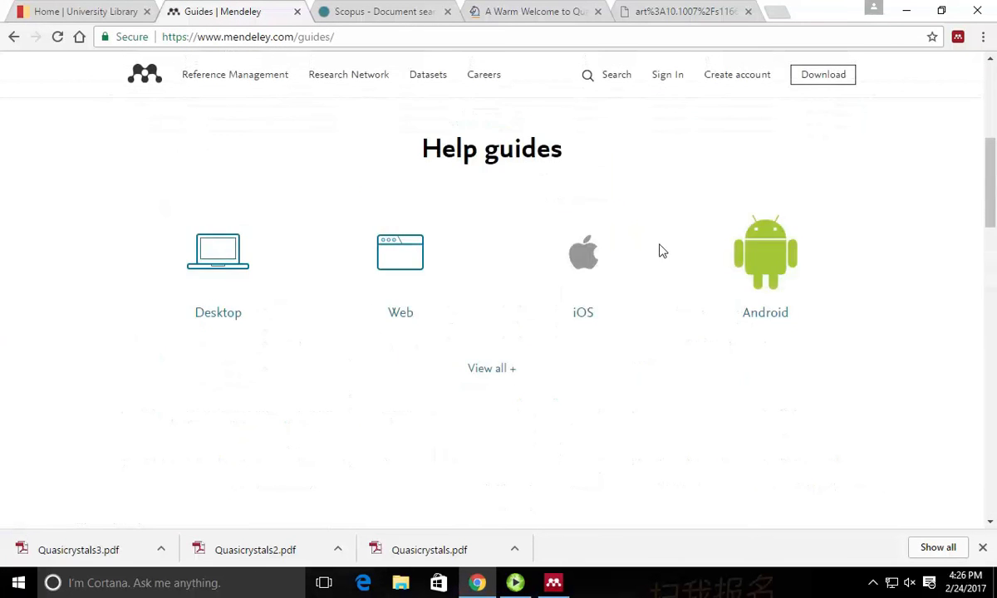
scroll(659, 252, down, 8)
scroll(661, 254, down, 4)
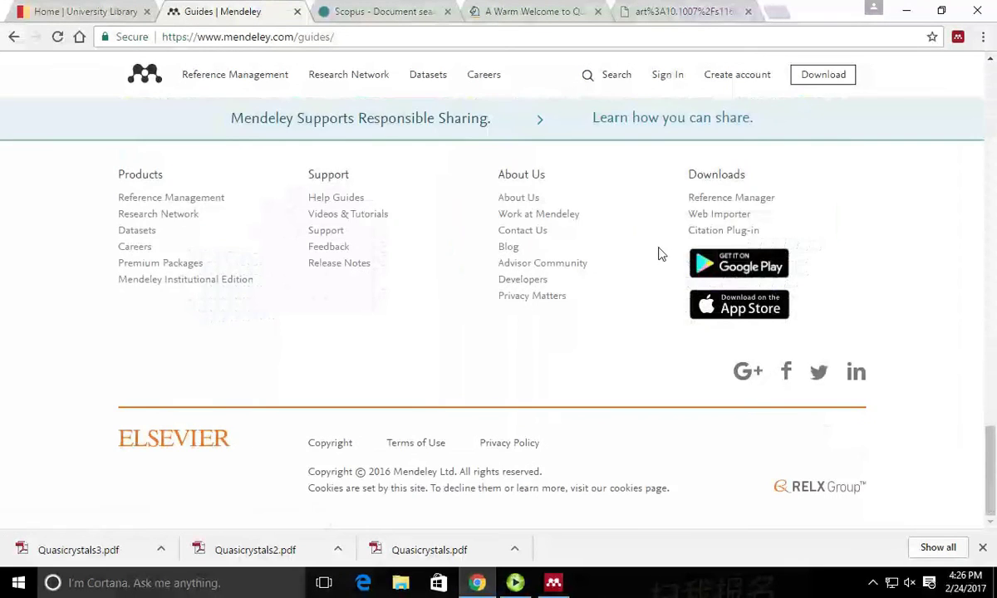
scroll(661, 255, up, 6)
scroll(660, 258, up, 7)
scroll(661, 259, down, 4)
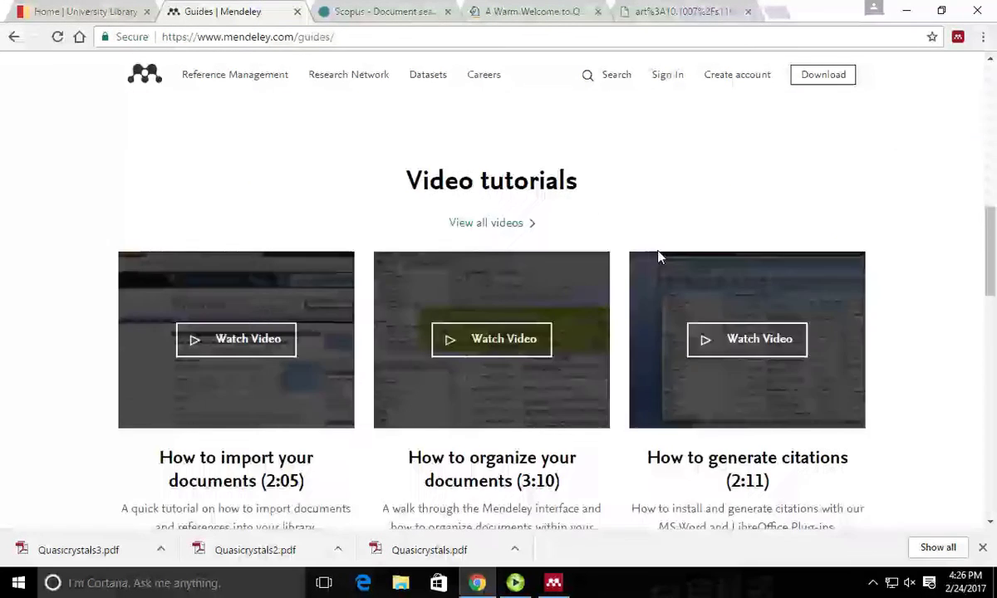
scroll(660, 259, up, 4)
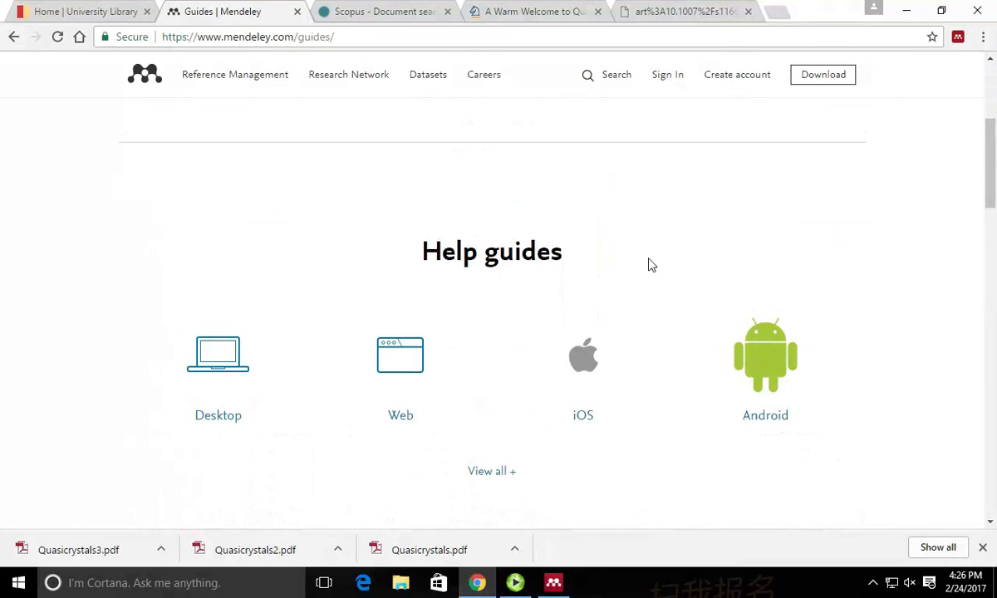
Read the Mendeley Web help guide, then return to the Guides page.
click(414, 355)
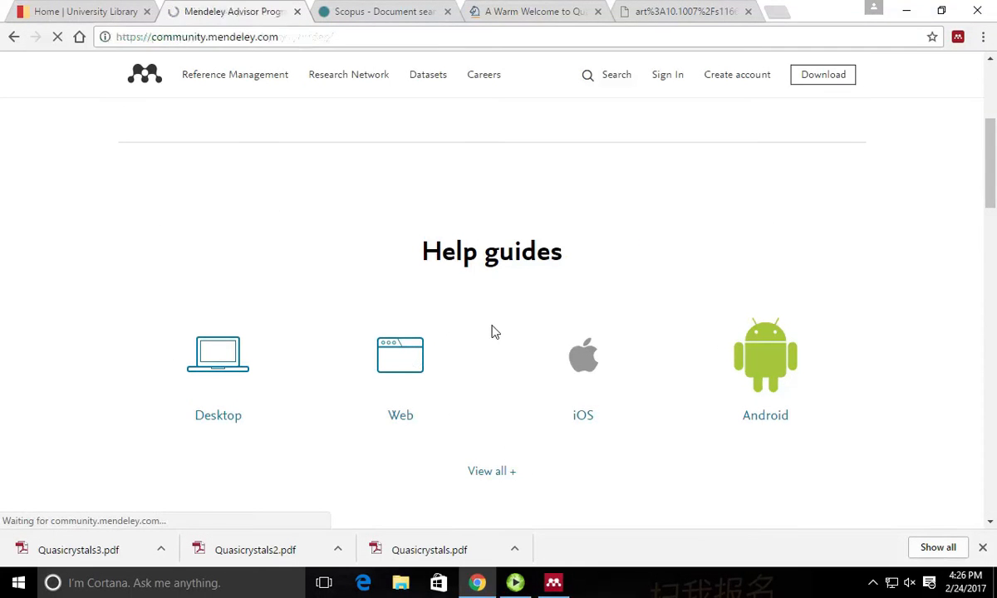
scroll(483, 310, down, 6)
scroll(481, 309, up, 6)
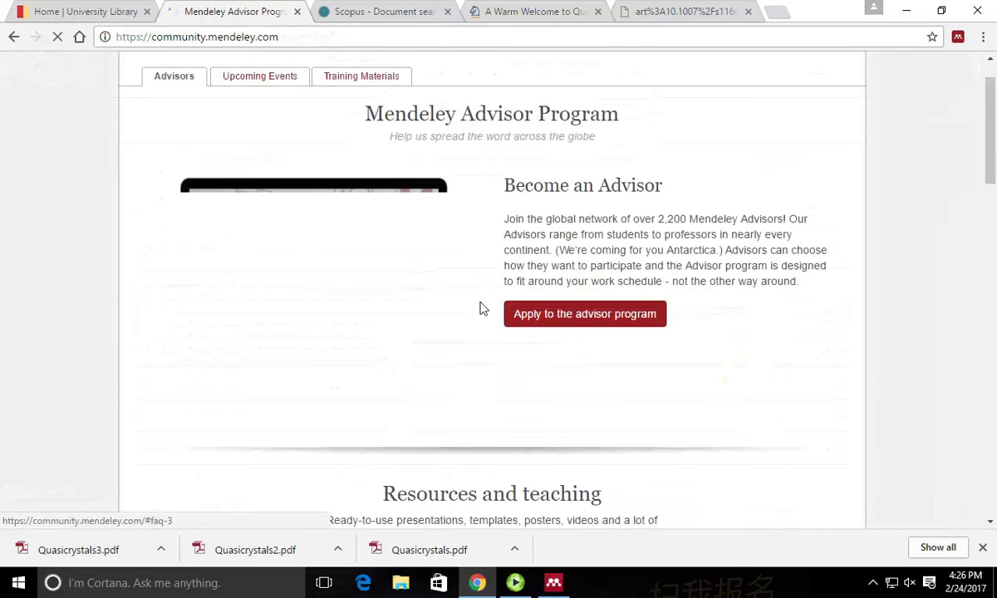
scroll(482, 309, down, 7)
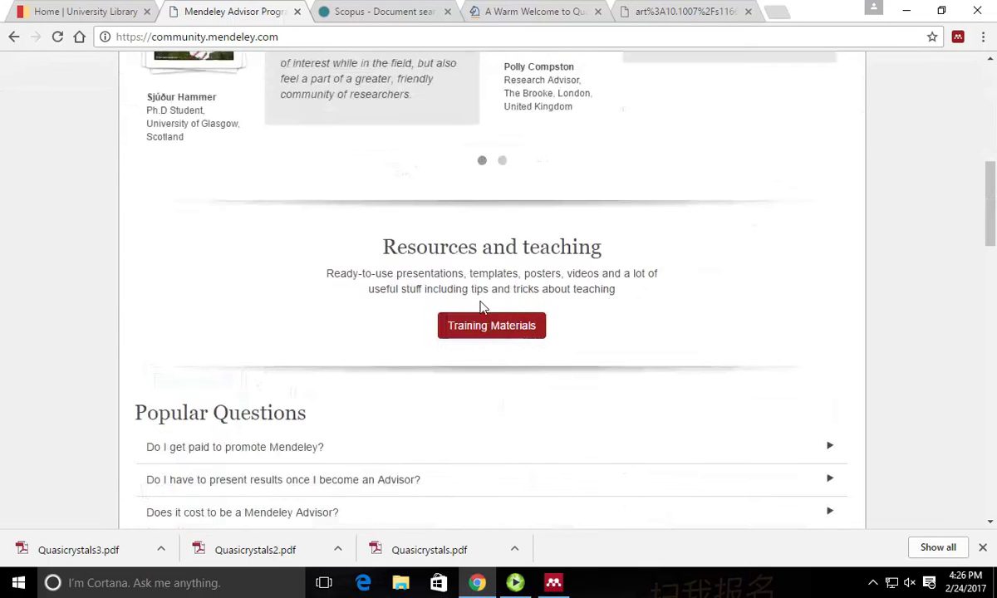
scroll(487, 309, up, 7)
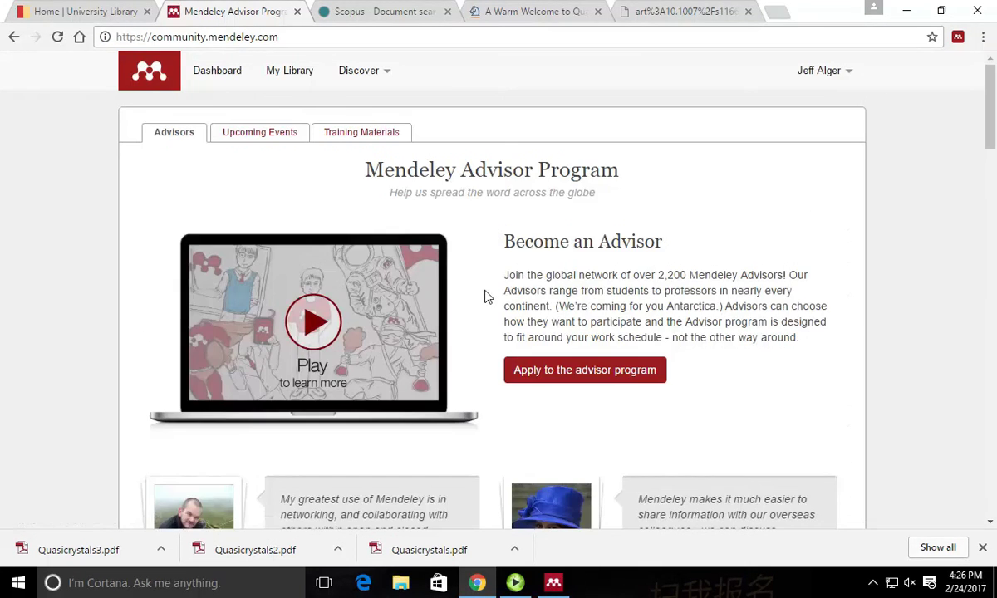
click(13, 36)
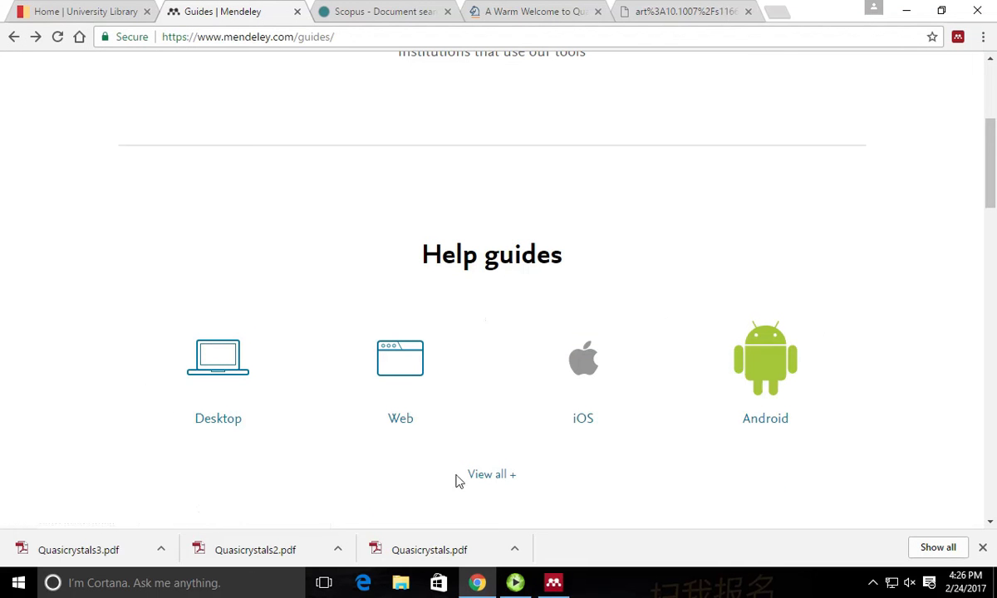
Show all help guides, look at the Groups guide, then expand every guide topic.
click(491, 475)
scroll(488, 349, down, 5)
scroll(501, 296, up, 4)
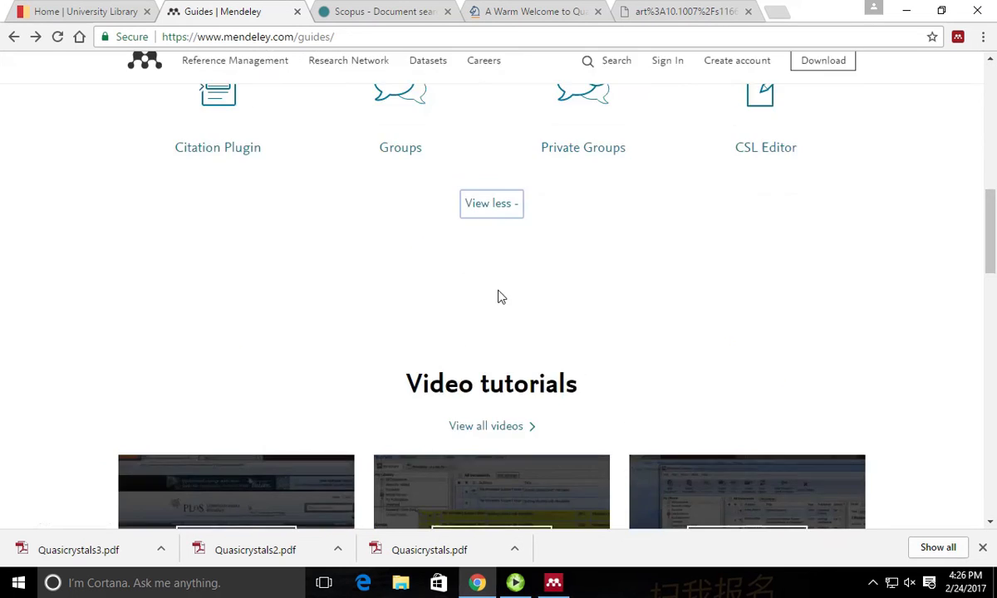
click(410, 417)
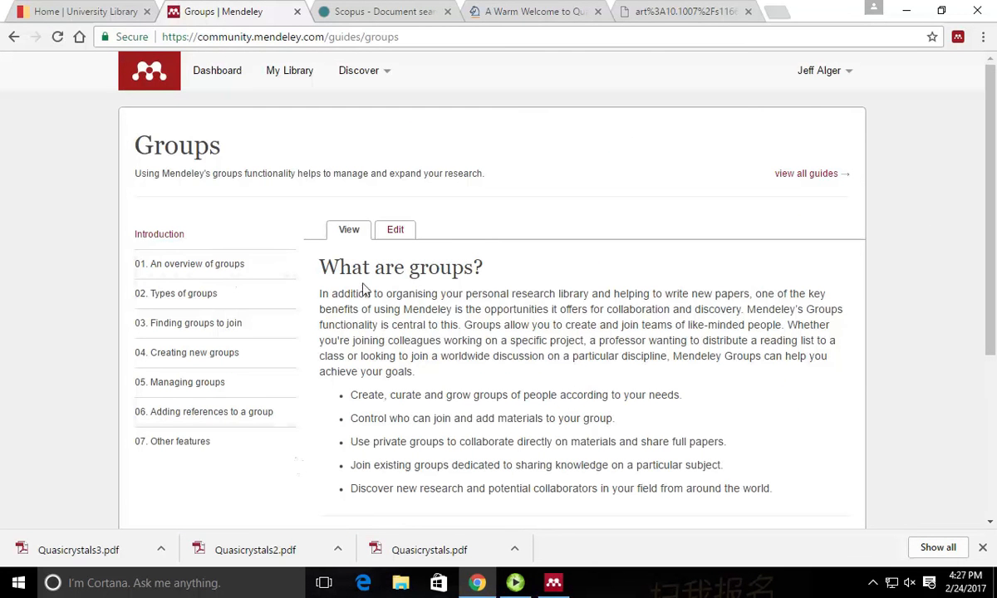
click(14, 37)
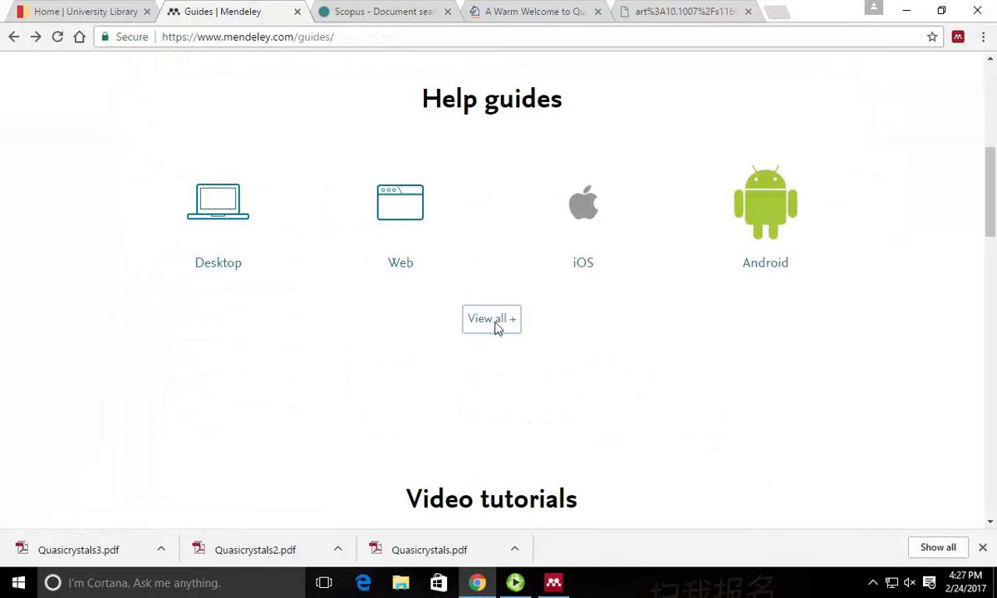
click(496, 323)
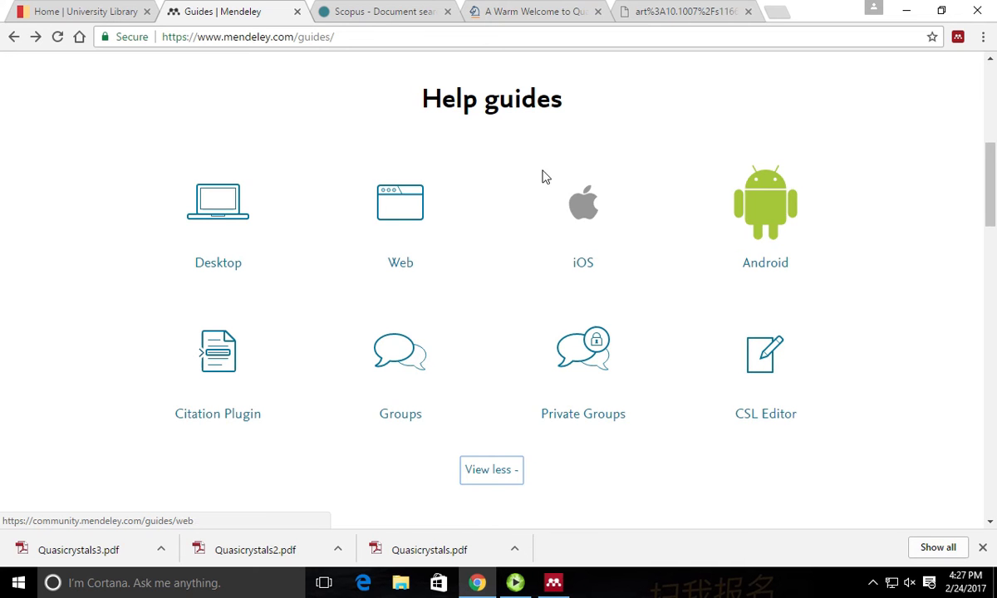
scroll(490, 133, up, 7)
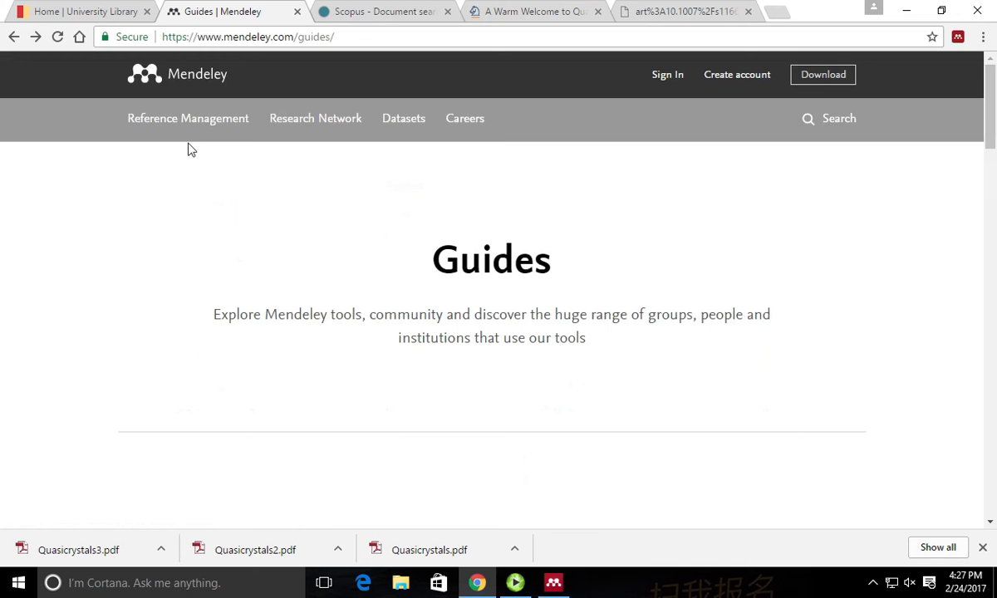
click(14, 36)
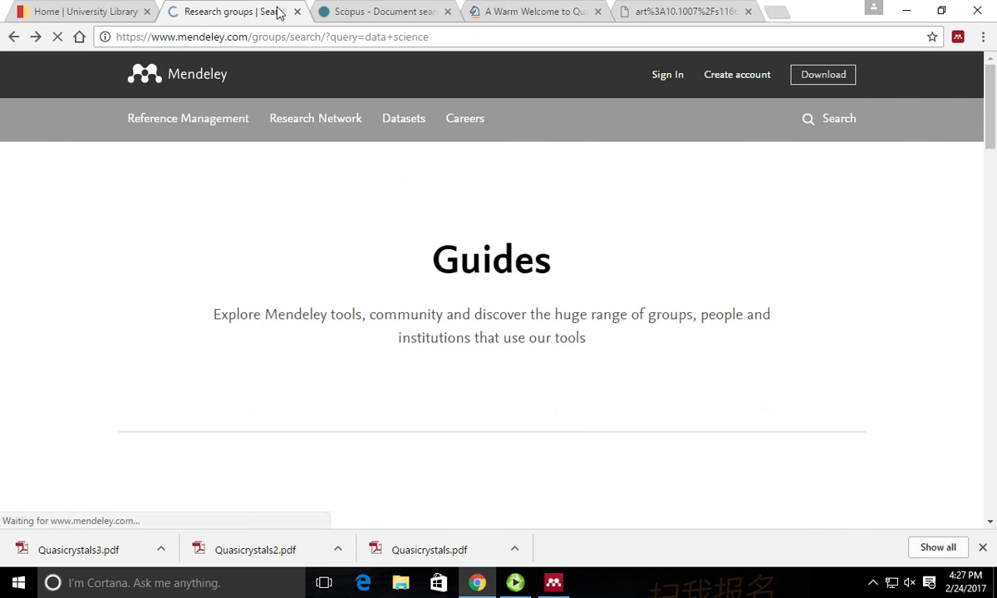
scroll(445, 255, up, 18)
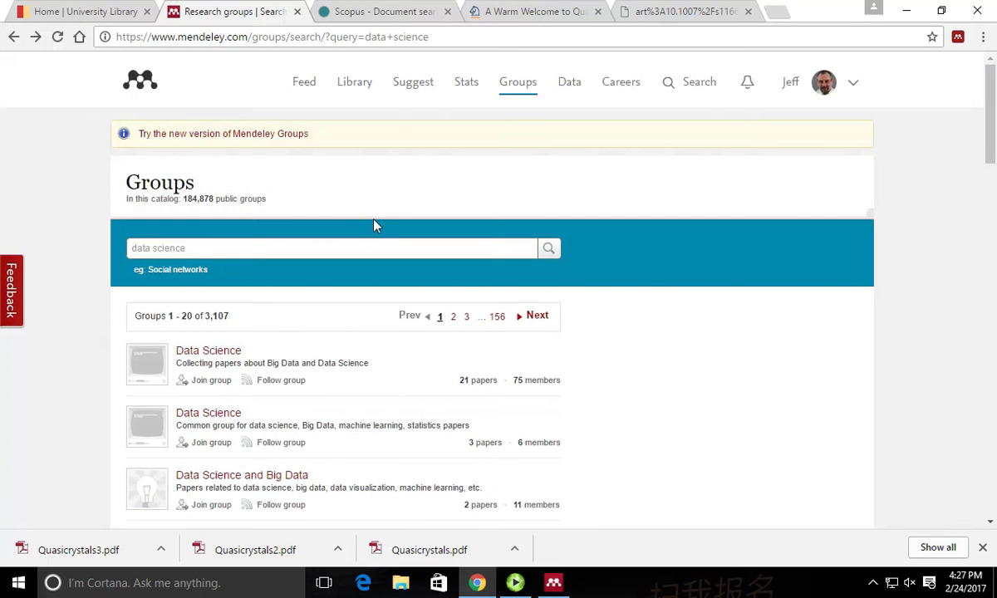
click(313, 84)
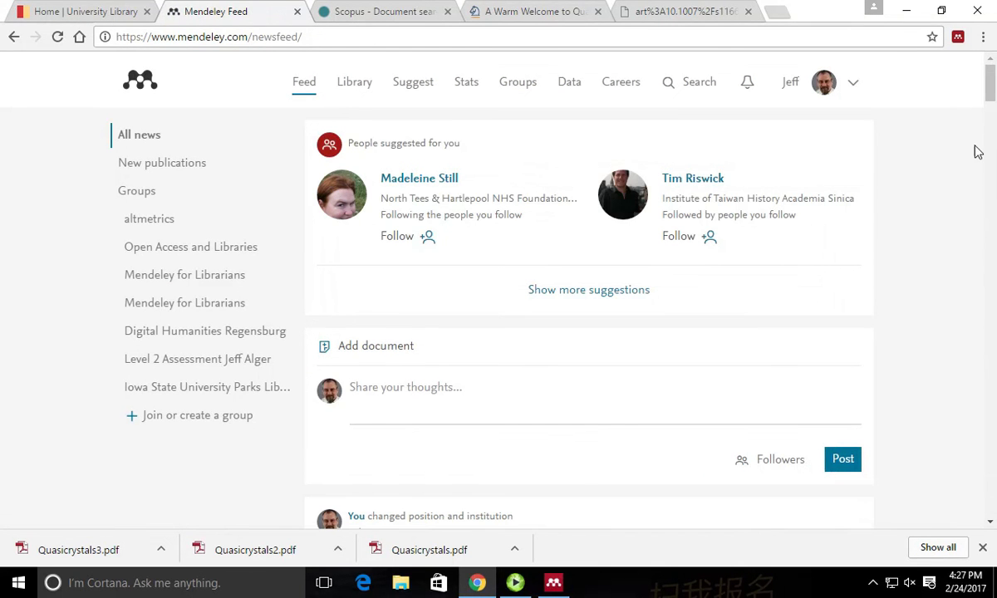
drag(991, 83, 994, 483)
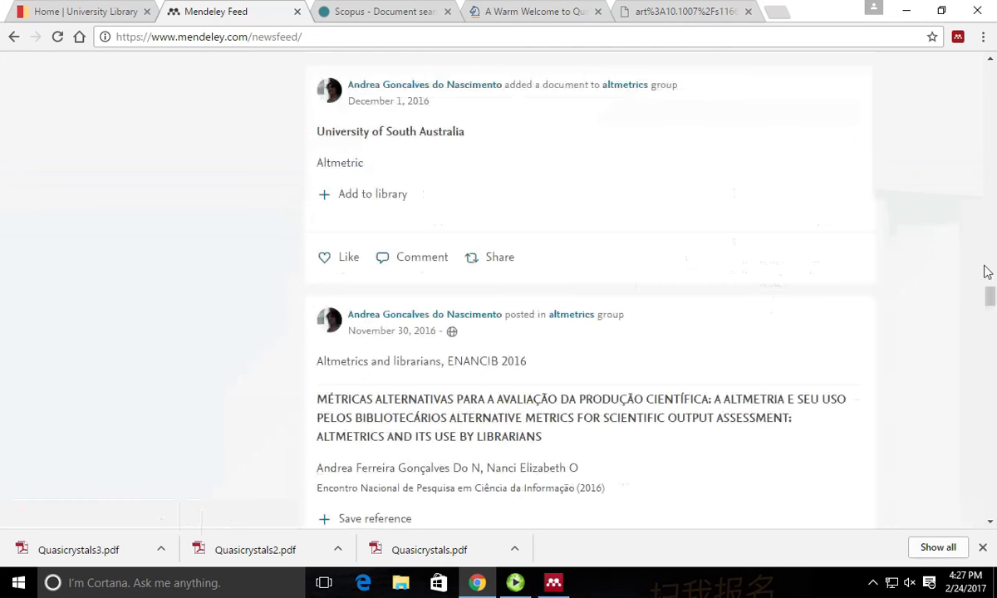
drag(987, 275, 992, 504)
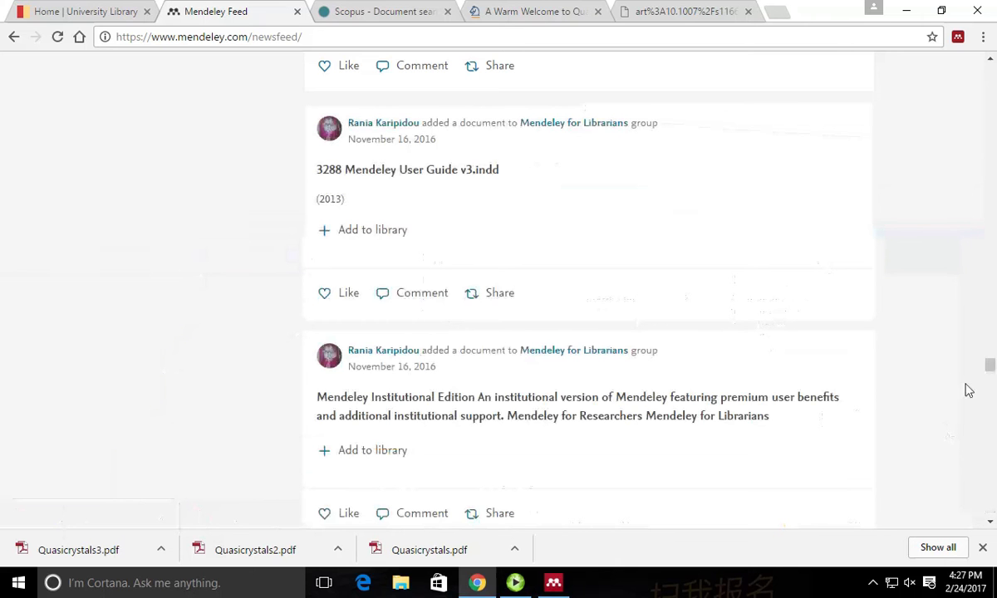
drag(993, 371, 992, 482)
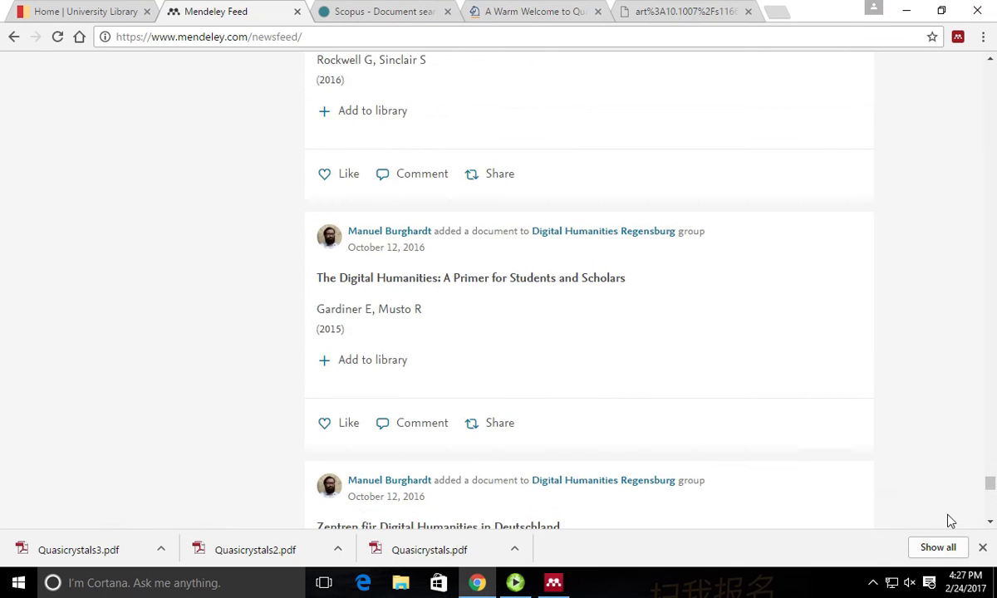
scroll(952, 519, down, 10)
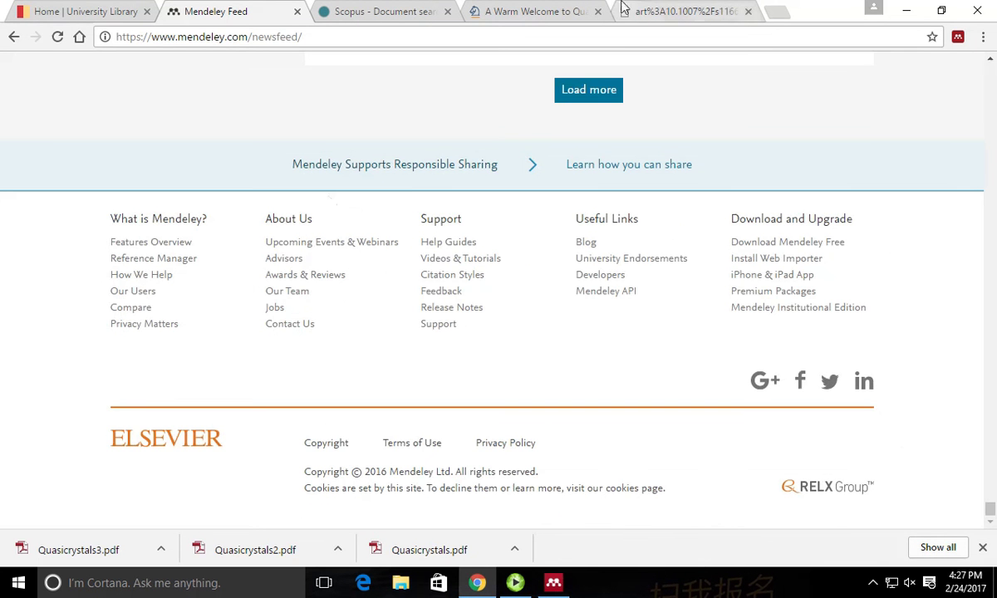
click(12, 37)
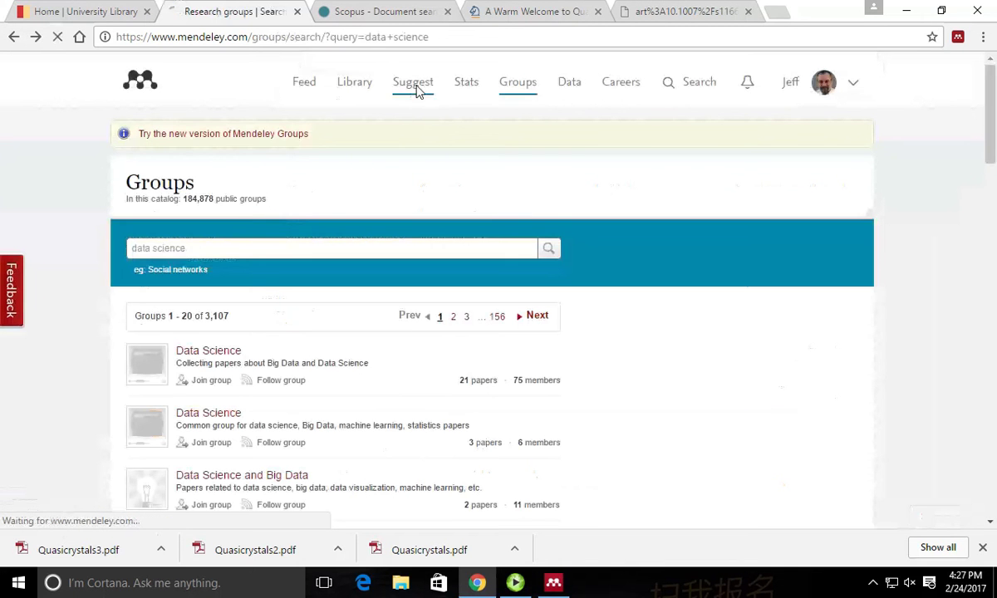
Browse the suggested articles and people, then switch to the Warm Welcome to Quasicrystals PDF tab.
click(416, 87)
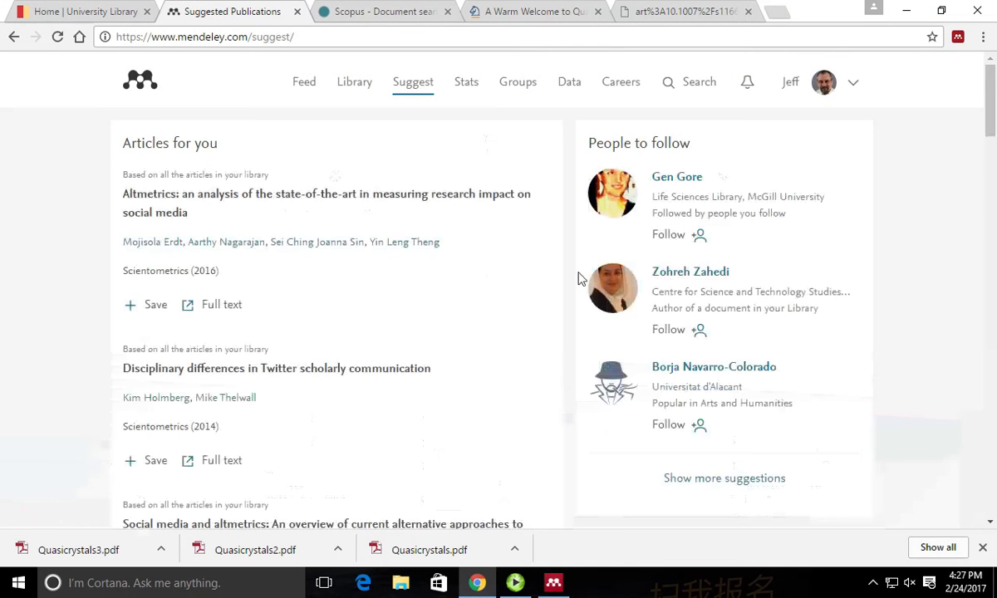
scroll(574, 332, down, 20)
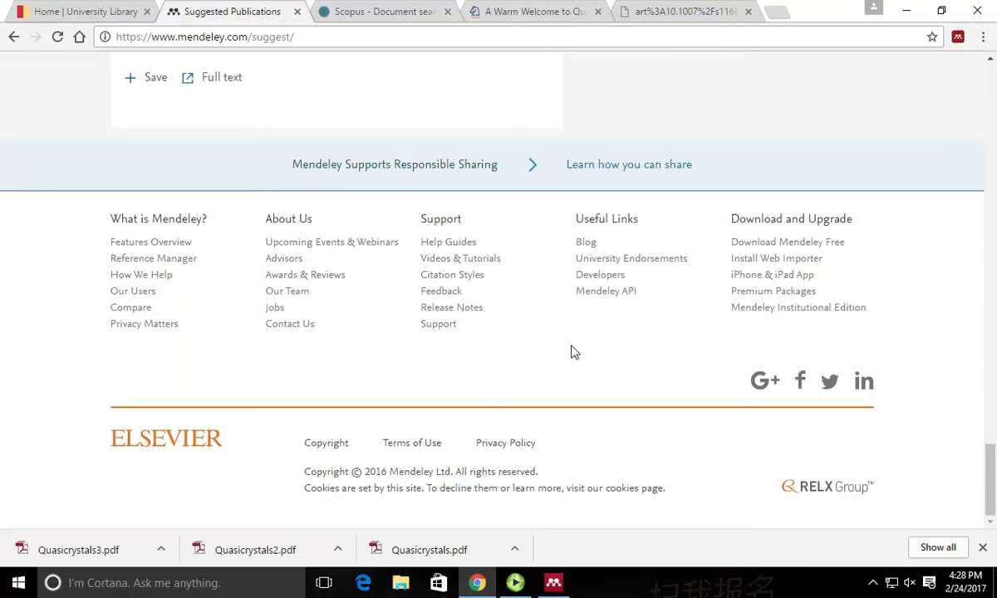
click(719, 11)
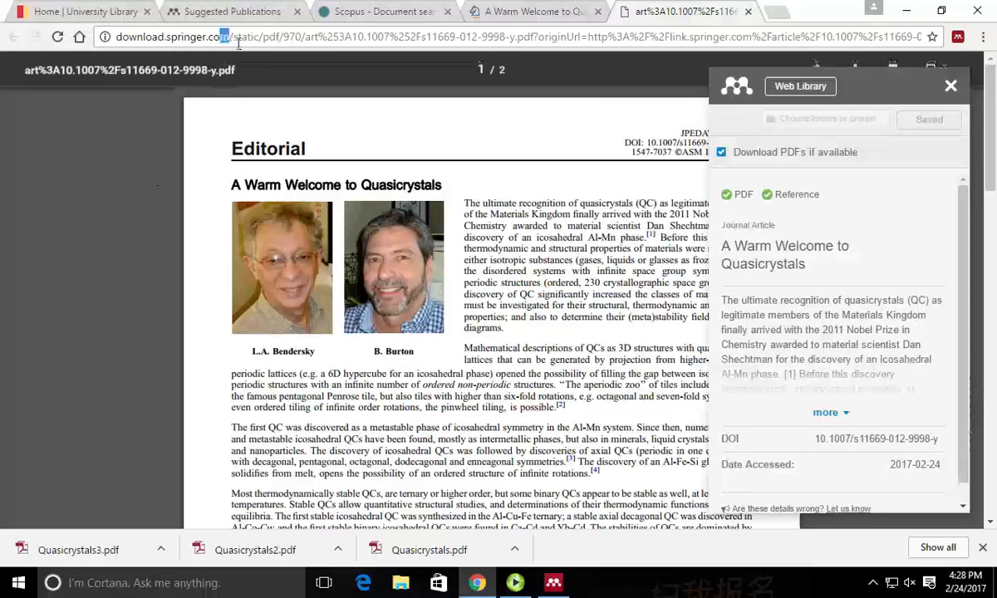
Load lib.iastate.edu in the current tab, retrying after the mistyped 'lib.iat' ran a Google search.
click(246, 39)
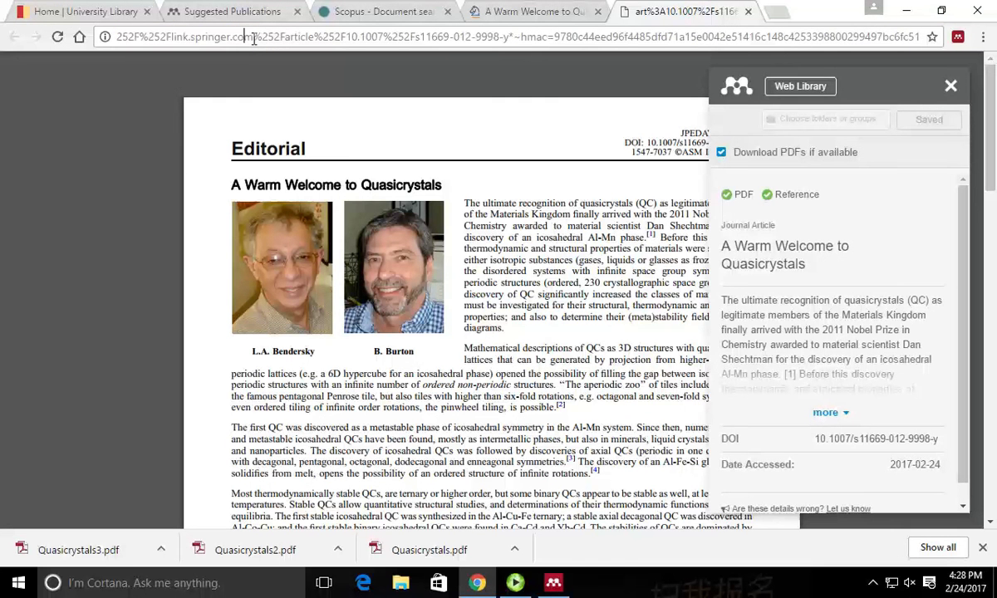
key(ctrl+a)
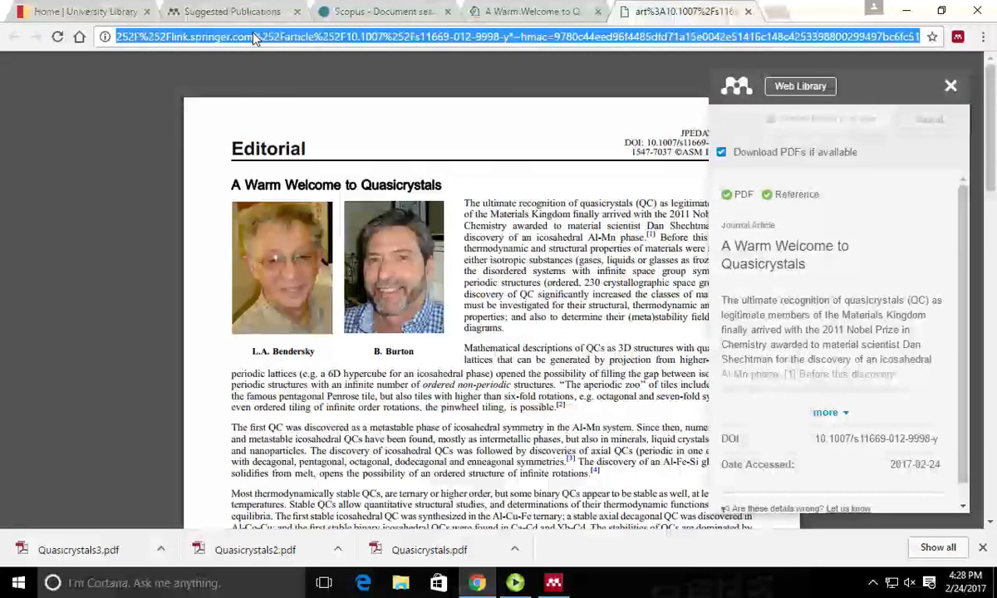
text(lib)
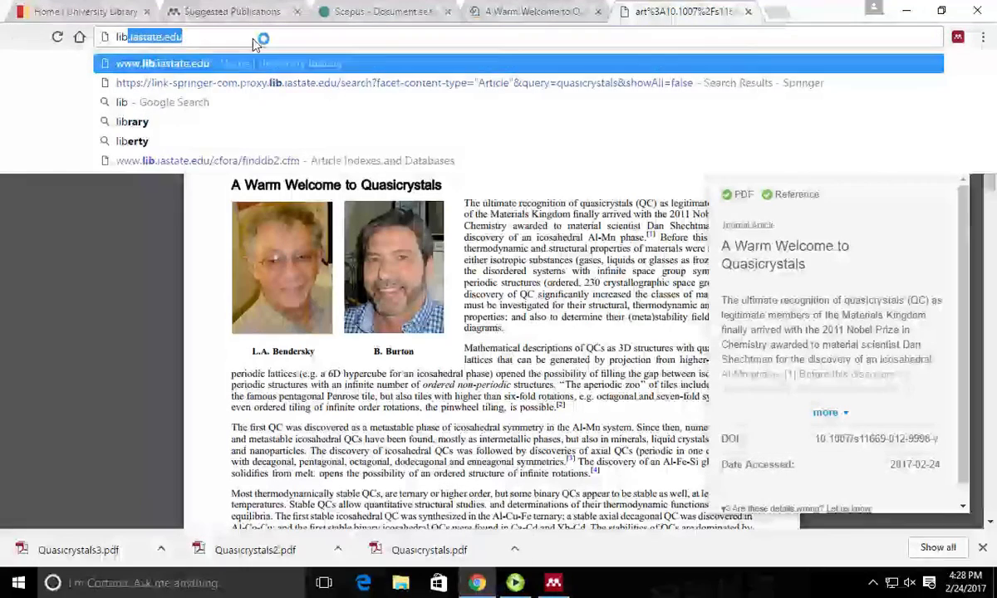
text(.iat)
key(Return)
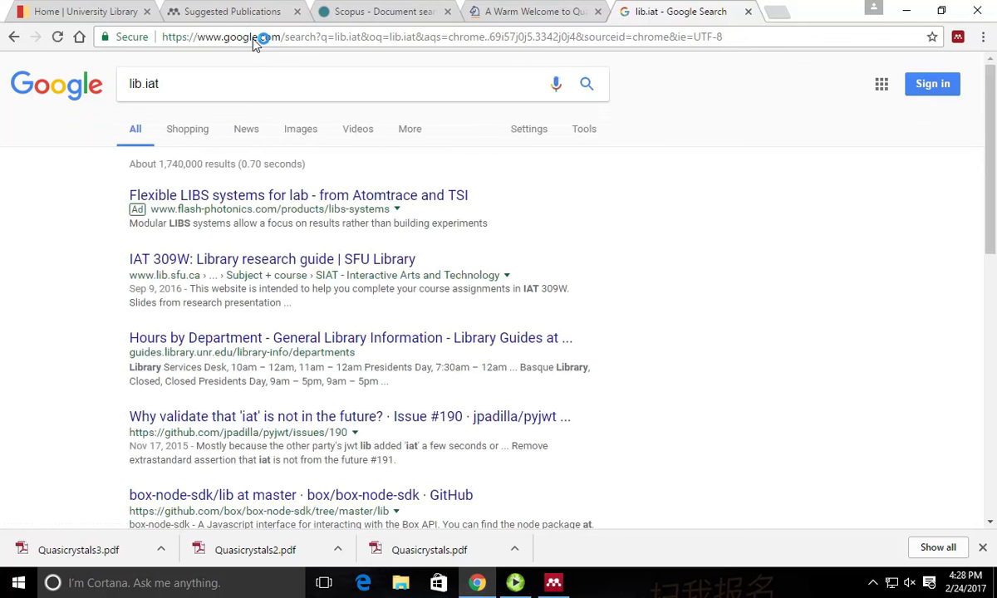
click(265, 38)
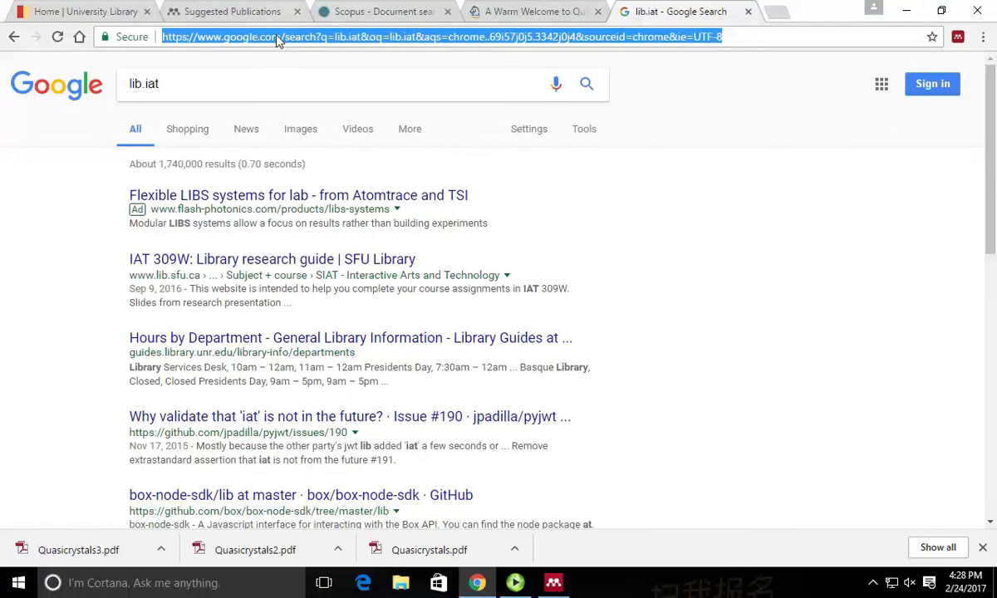
text(lib.i)
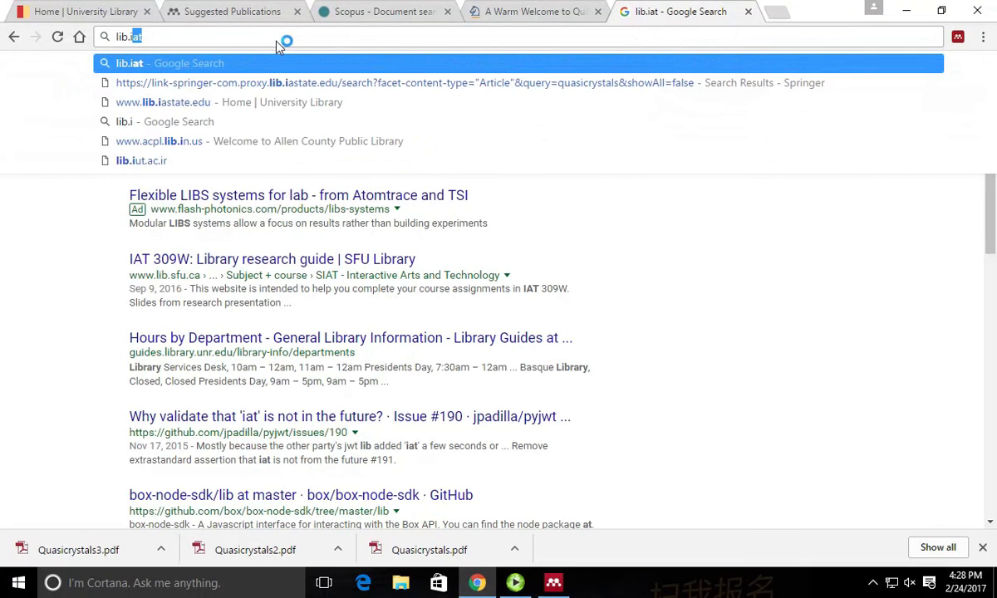
text(ast)
key(Return)
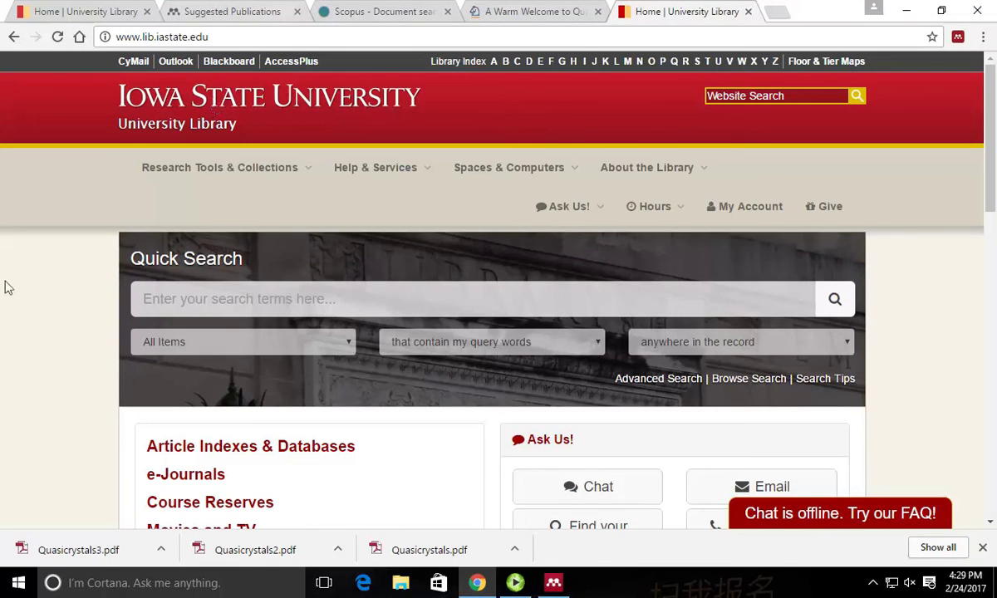
Search the Research & Course Guides for 'mendeley' and open the Getting started with Mendeley guide.
scroll(48, 219, down, 3)
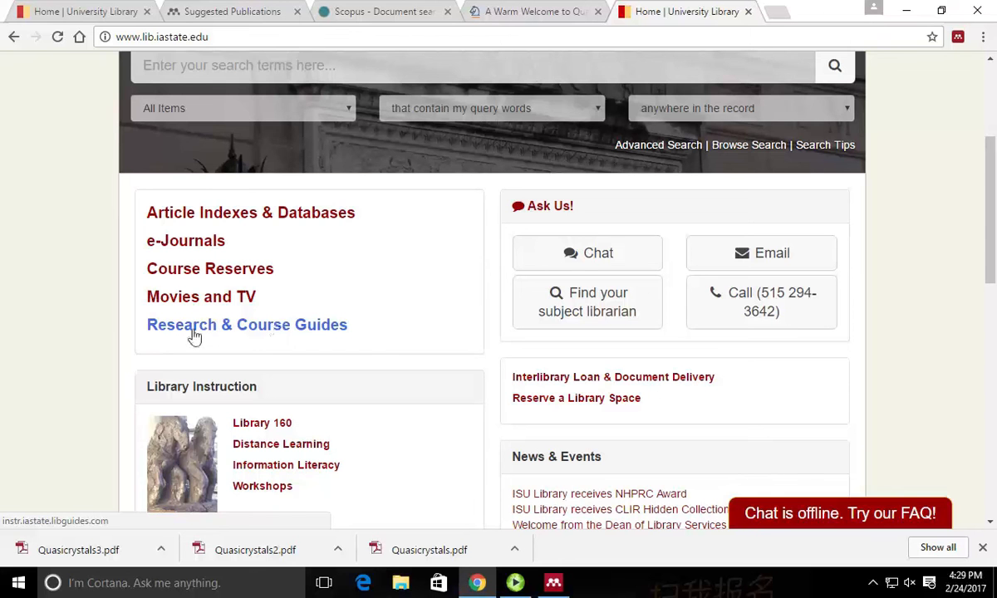
click(223, 327)
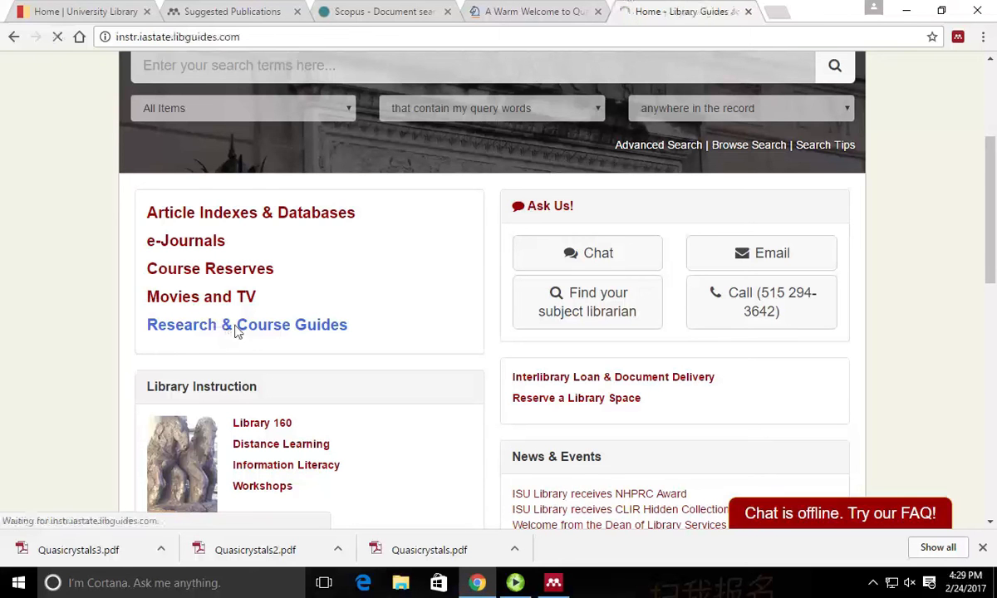
click(486, 291)
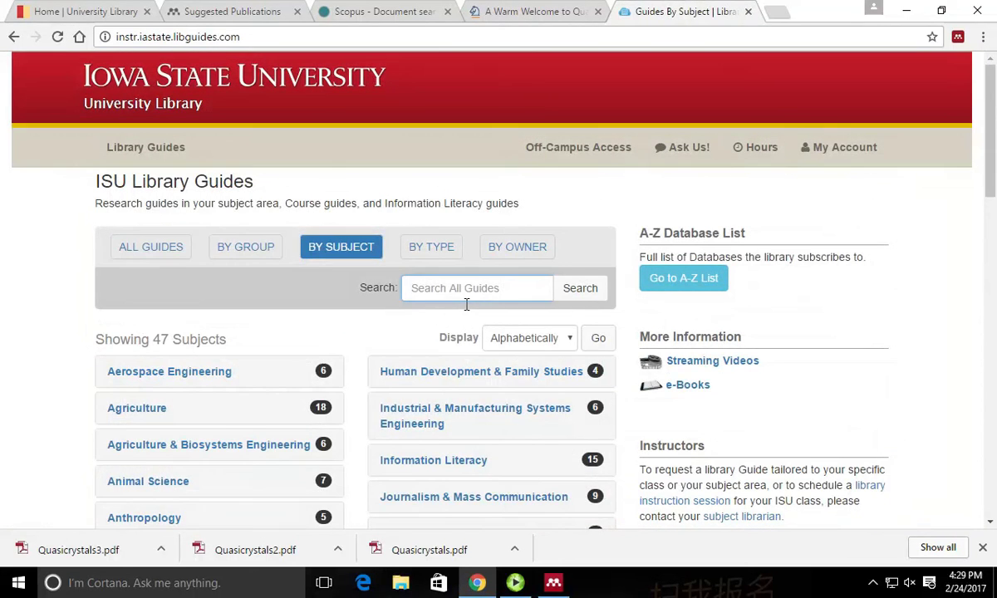
text(mendeley)
key(Return)
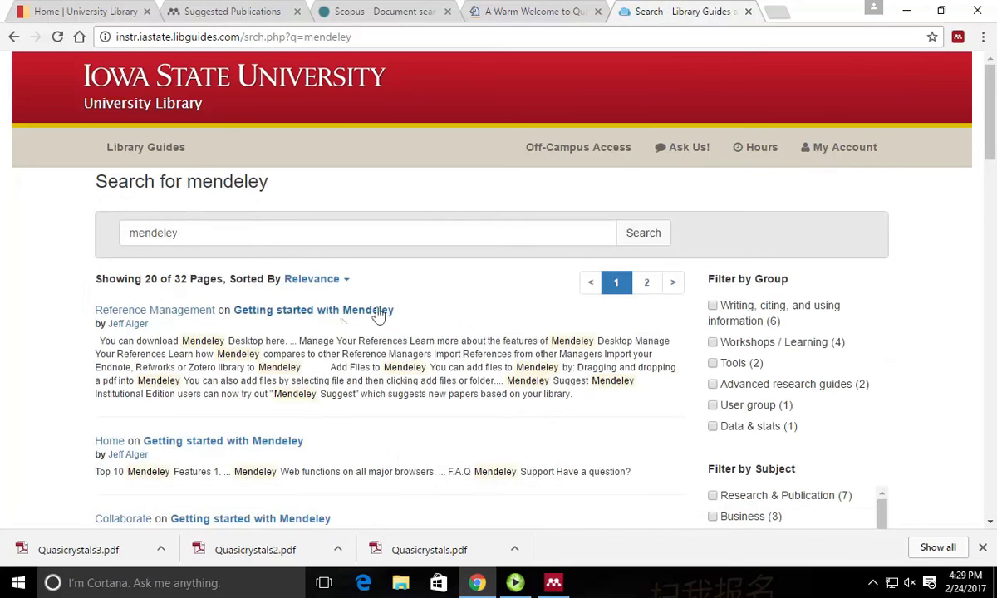
click(363, 311)
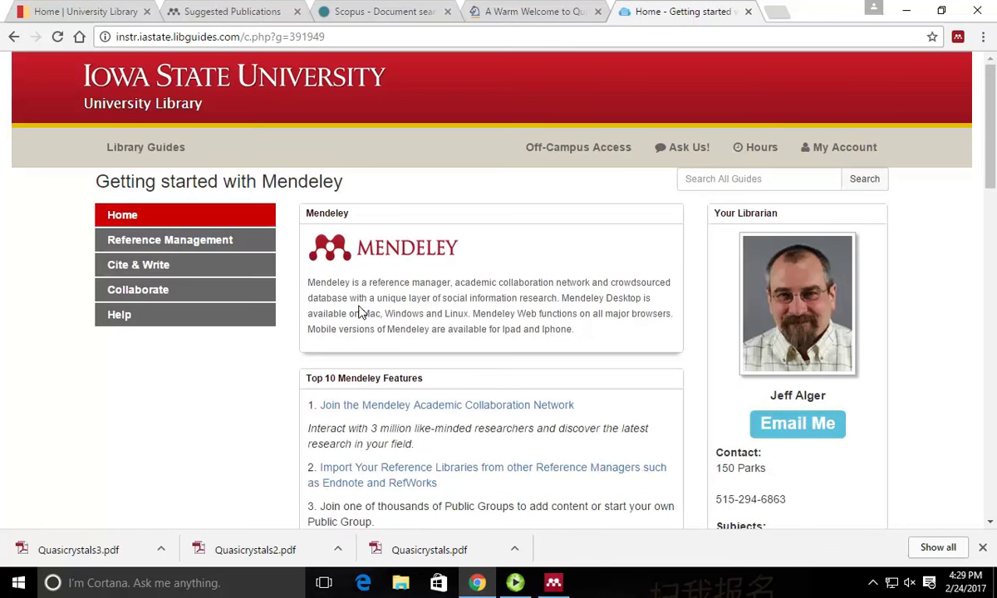
scroll(89, 262, down, 10)
scroll(89, 265, up, 8)
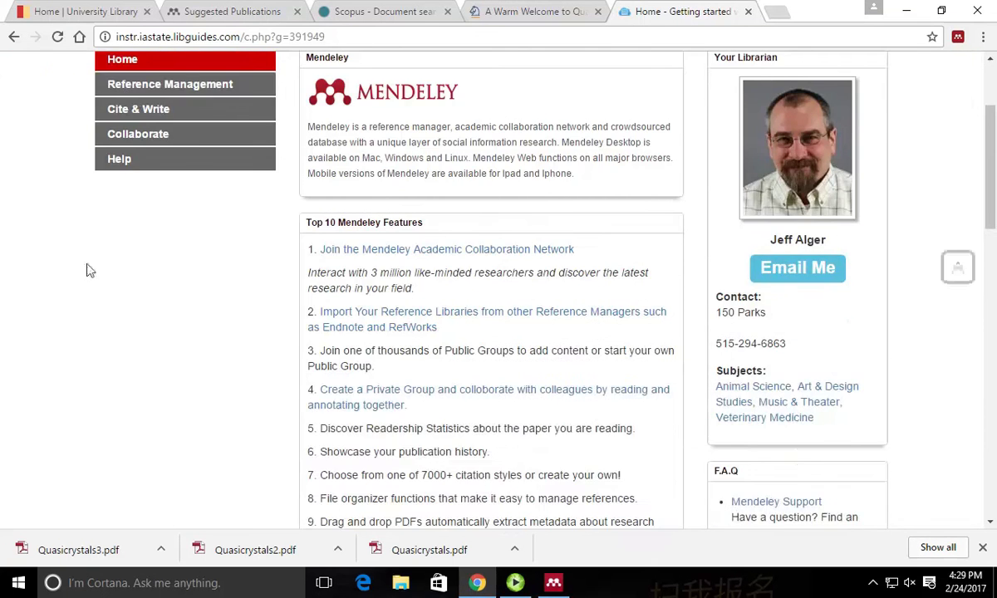
scroll(92, 267, up, 1)
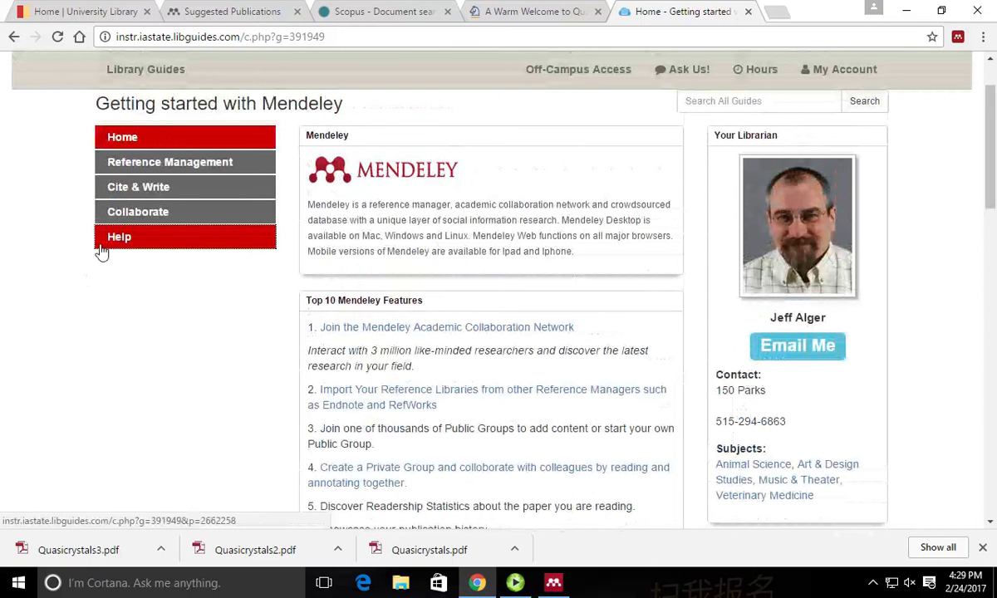